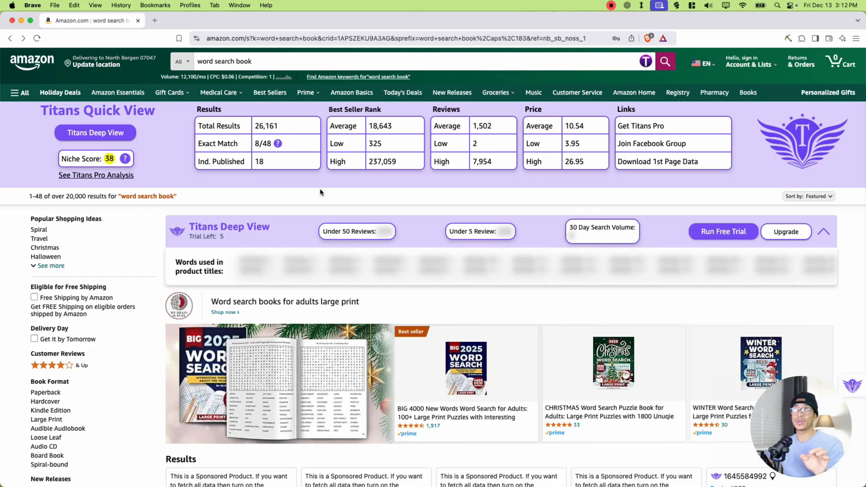
- Look through the word search book results and check the best seller rank of Big Book of Large Print Word Search Puzzles
scroll(324, 195, down, 10)
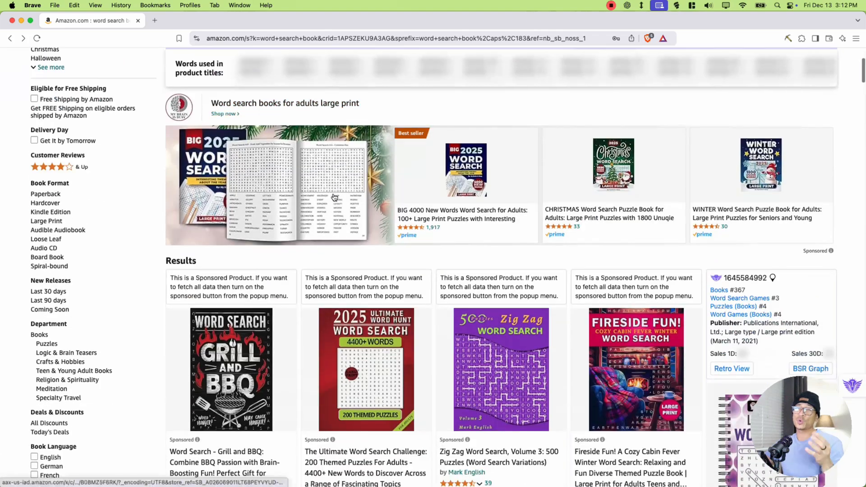
scroll(374, 208, down, 14)
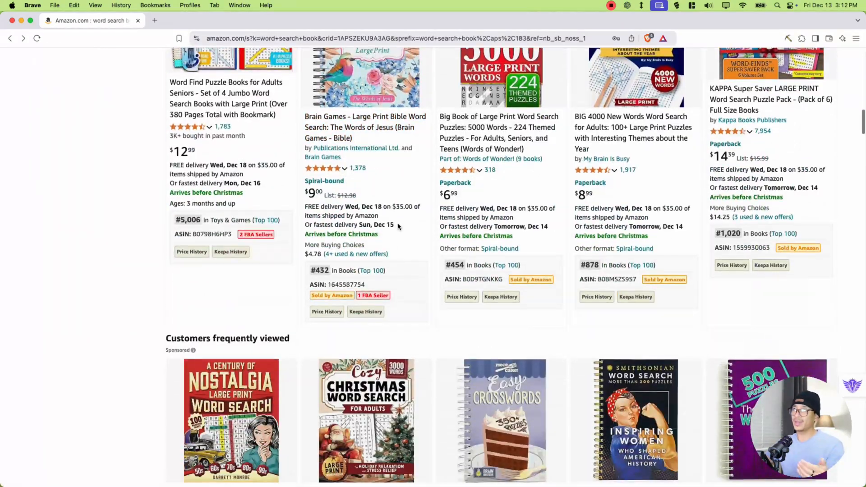
scroll(343, 244, up, 3)
mouse_move(322, 266)
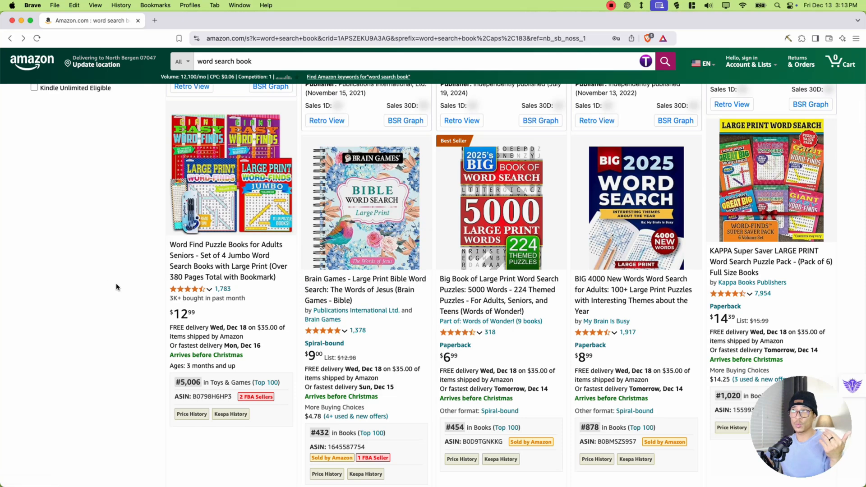
mouse_move(504, 193)
scroll(503, 193, down, 1)
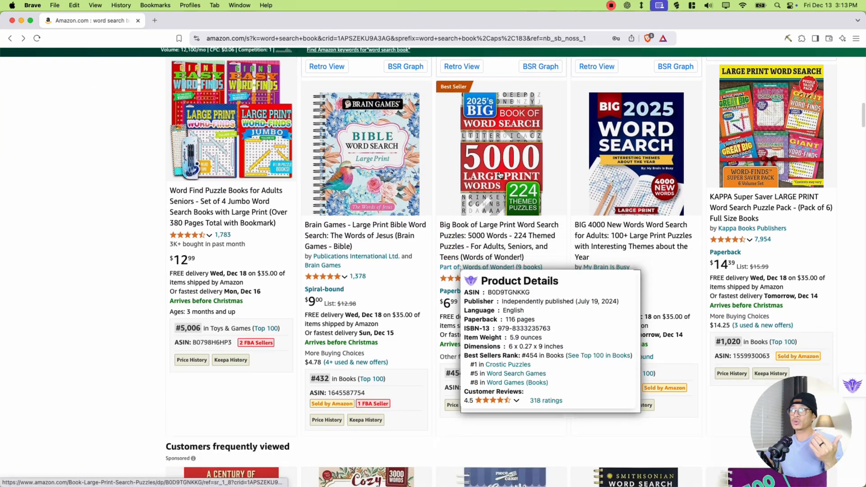
drag(443, 375, 462, 374)
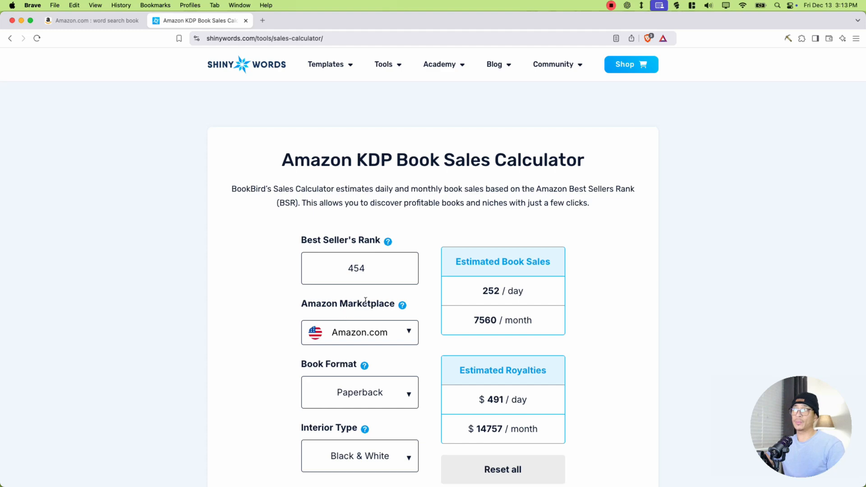
- Switch to the Amazon KDP Book Sales Calculator and examine the book's estimated sales and daily and monthly royalties
scroll(365, 301, down, 2)
scroll(375, 298, down, 2)
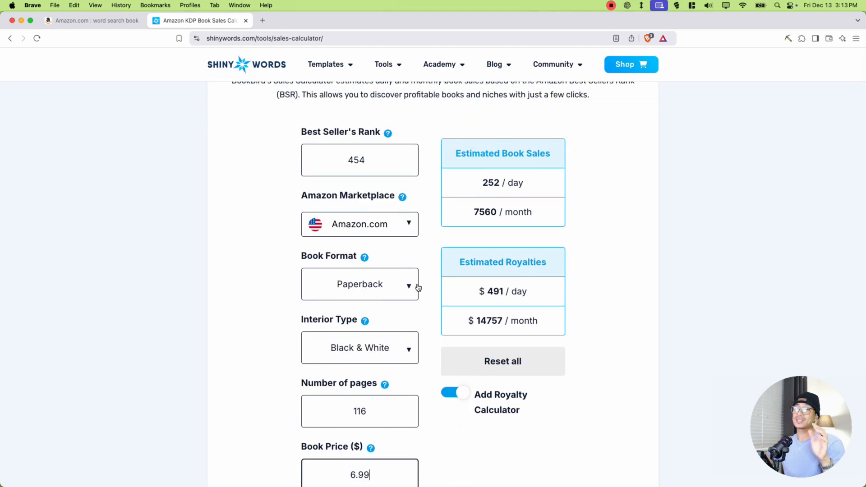
drag(472, 262, 547, 262)
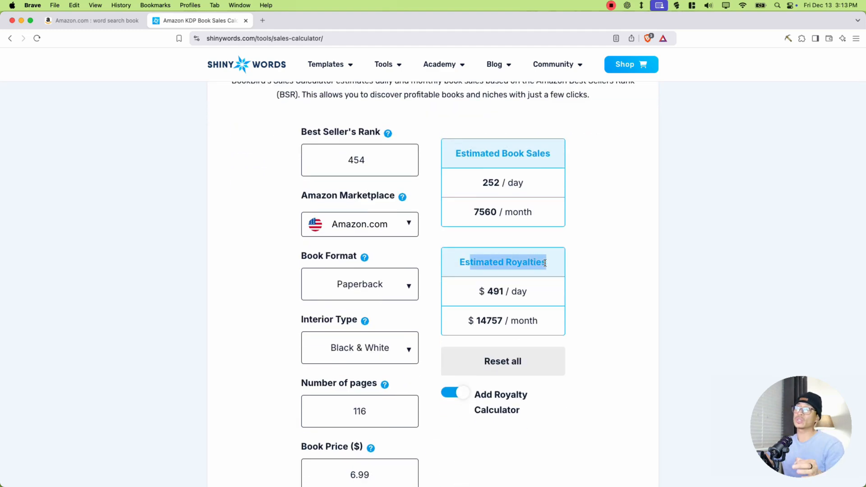
drag(485, 292, 519, 291)
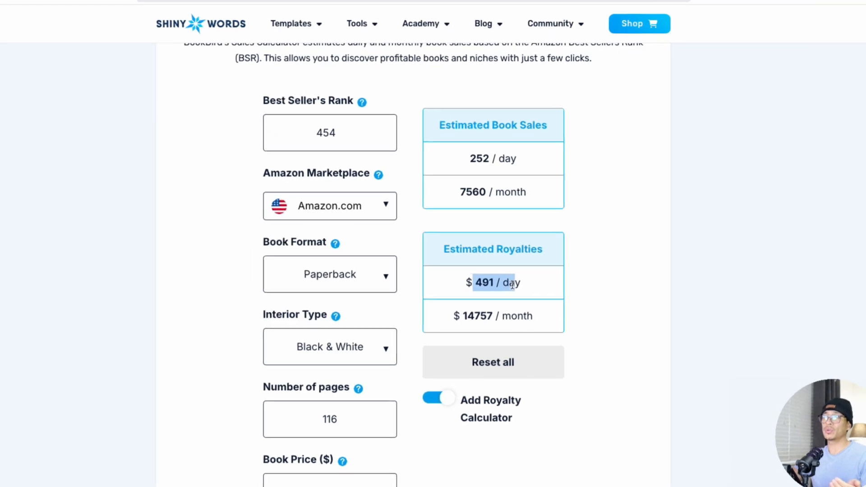
click(493, 319)
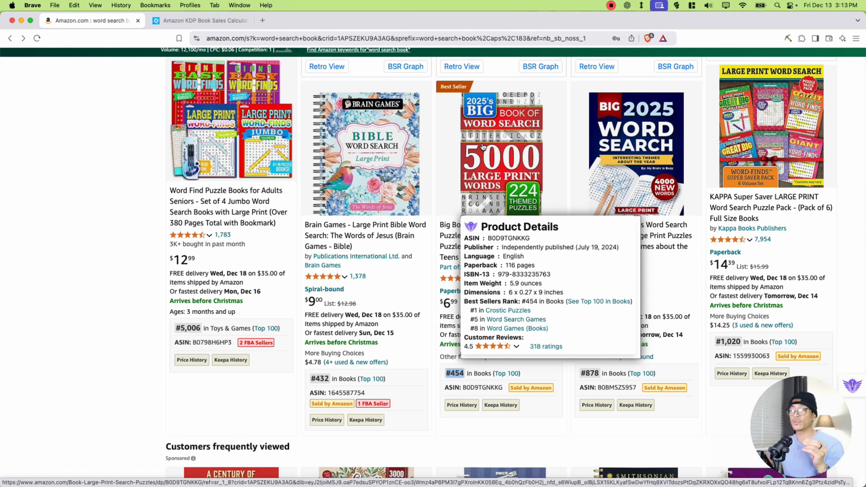
- Return to the Amazon results and check product details of more books, including A Century of Nostalgia Large Print Word Search
scroll(561, 182, down, 3)
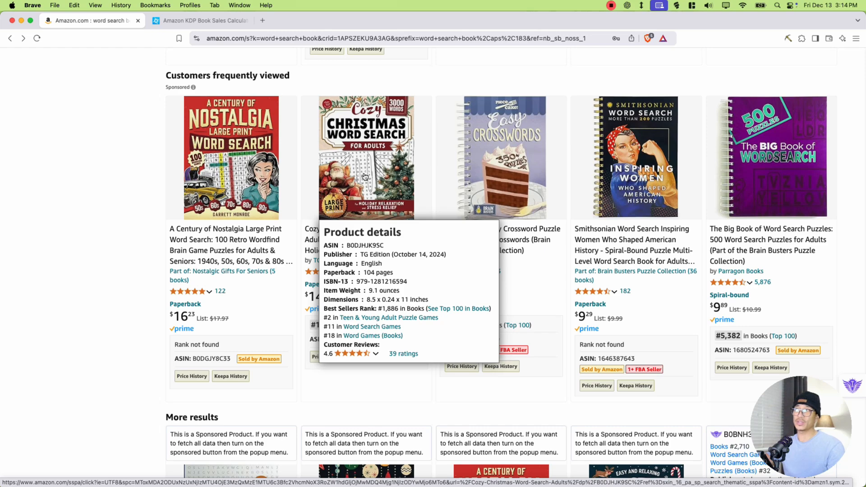
scroll(365, 176, down, 8)
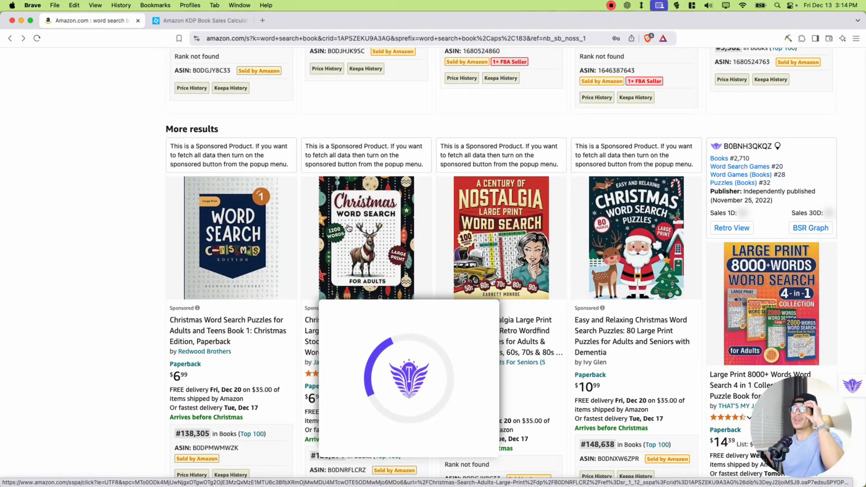
mouse_move(492, 230)
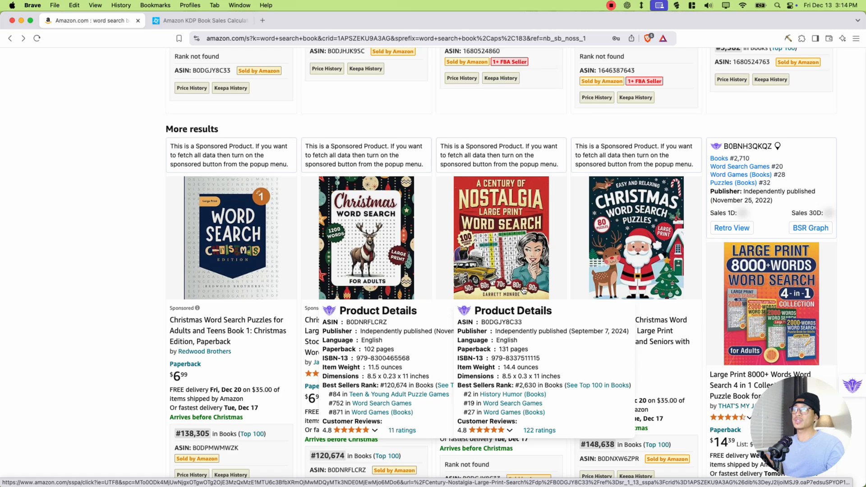
drag(515, 385, 552, 387)
scroll(586, 315, down, 10)
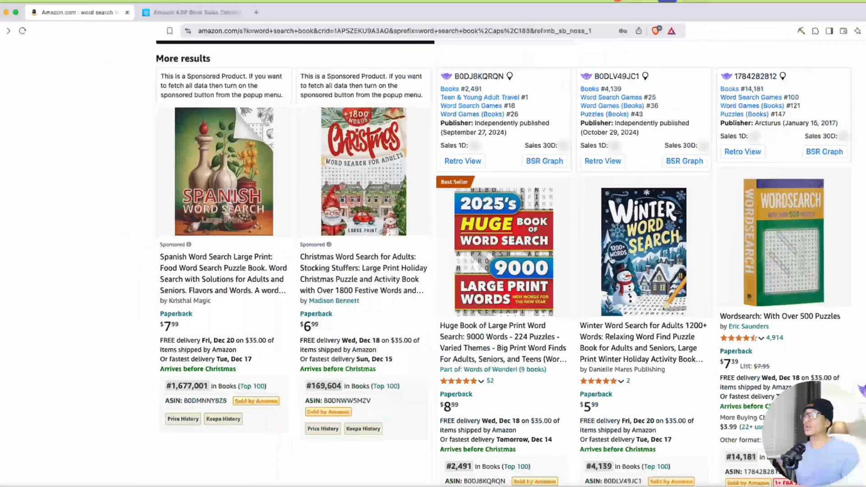
scroll(650, 236, down, 3)
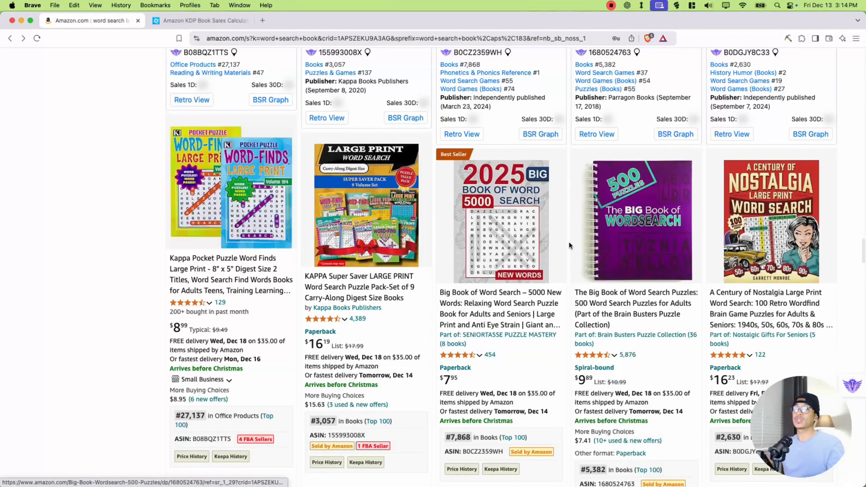
mouse_move(371, 273)
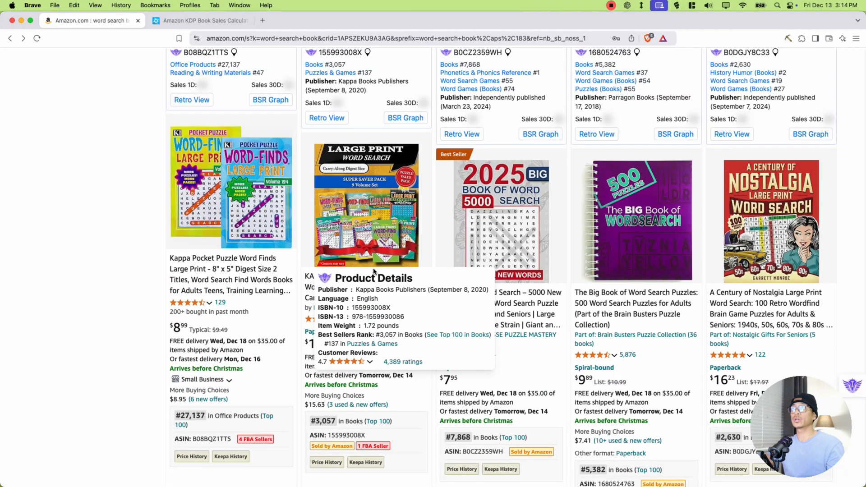
- Check the product details and ranks of further results, including the Gilmore Girls word search and the Merriam-Webster booklet set
scroll(364, 273, down, 15)
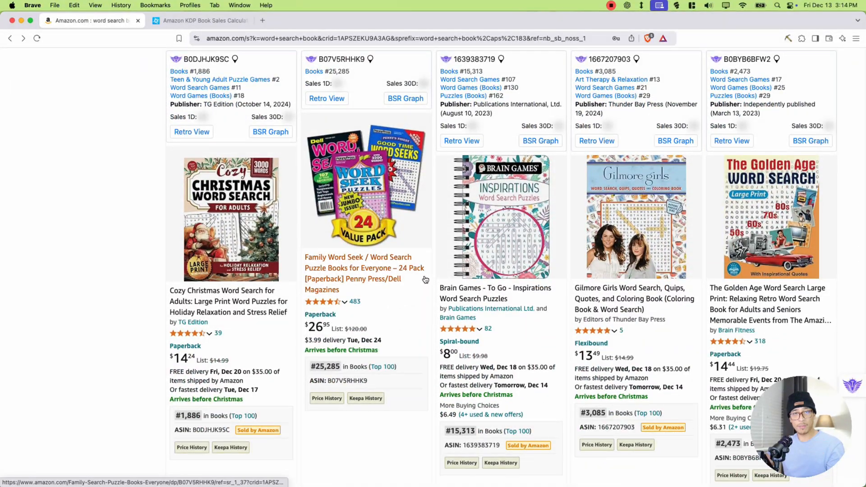
scroll(423, 284, down, 2)
mouse_move(669, 181)
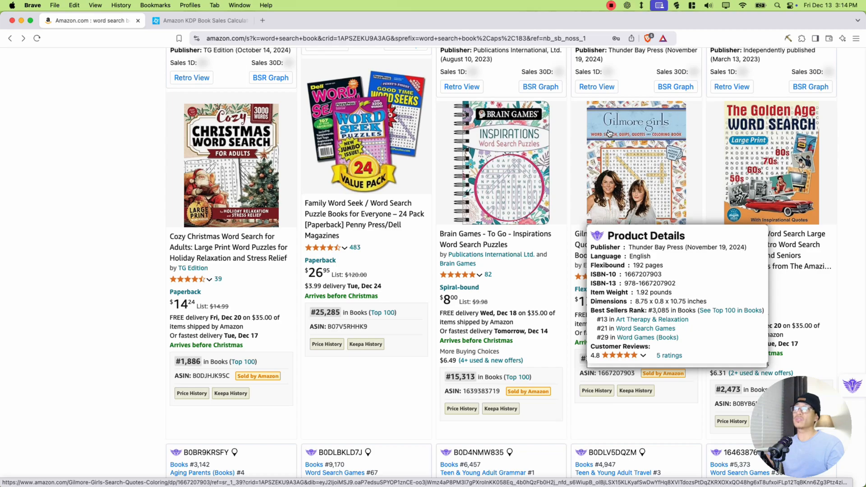
scroll(466, 248, down, 9)
scroll(466, 248, down, 20)
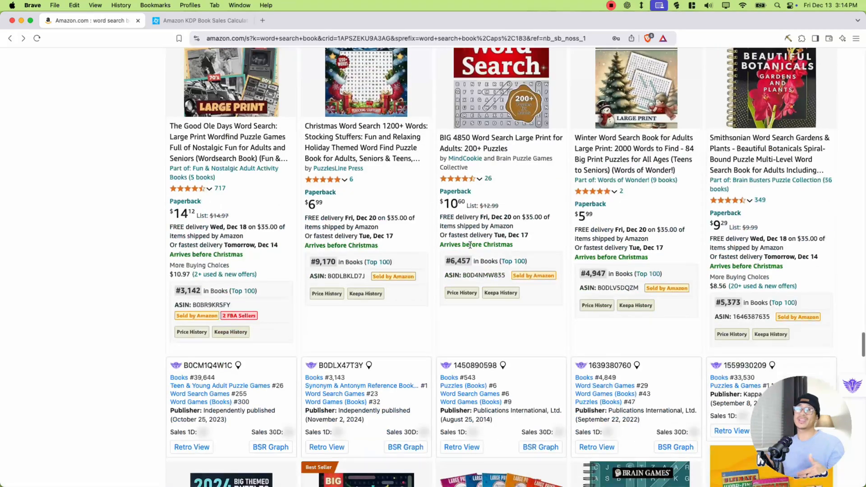
mouse_move(468, 239)
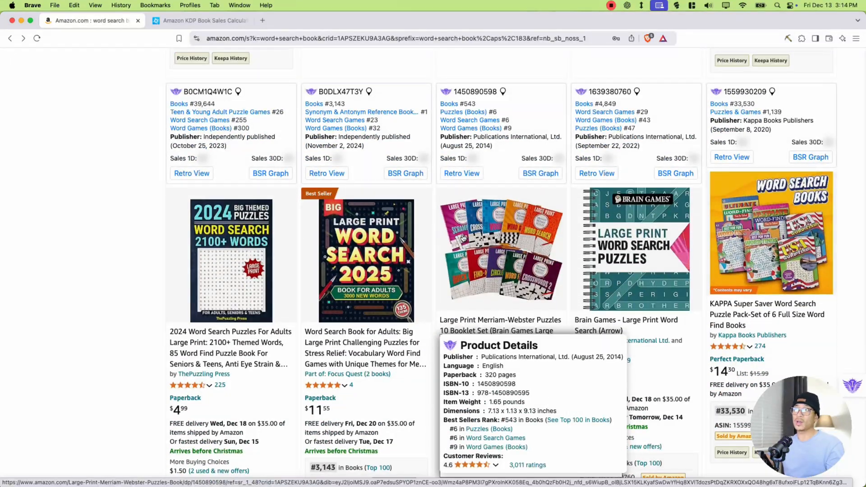
scroll(459, 238, down, 4)
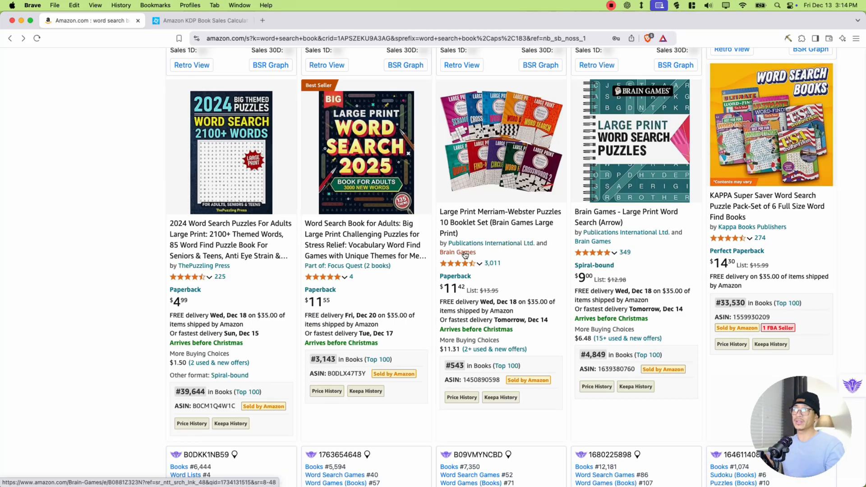
- Examine Amazon's result count for the keyword and the Total Results figure in Titans Quick View
scroll(465, 255, up, 20)
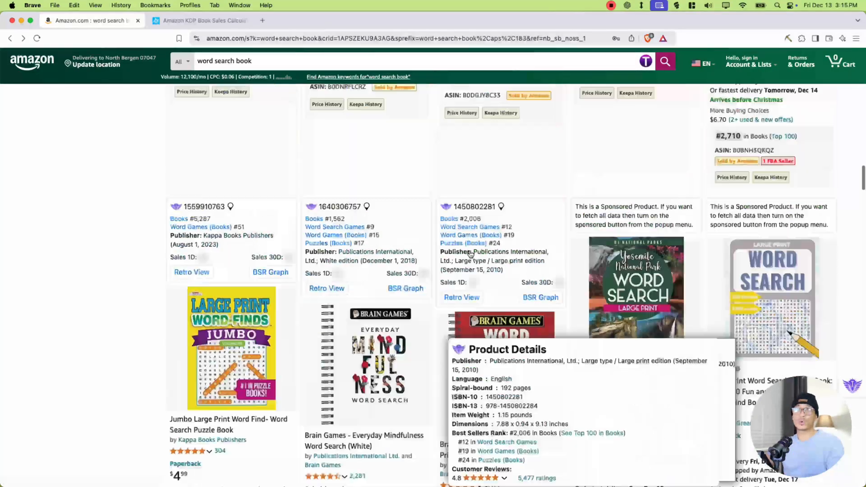
scroll(469, 256, up, 10)
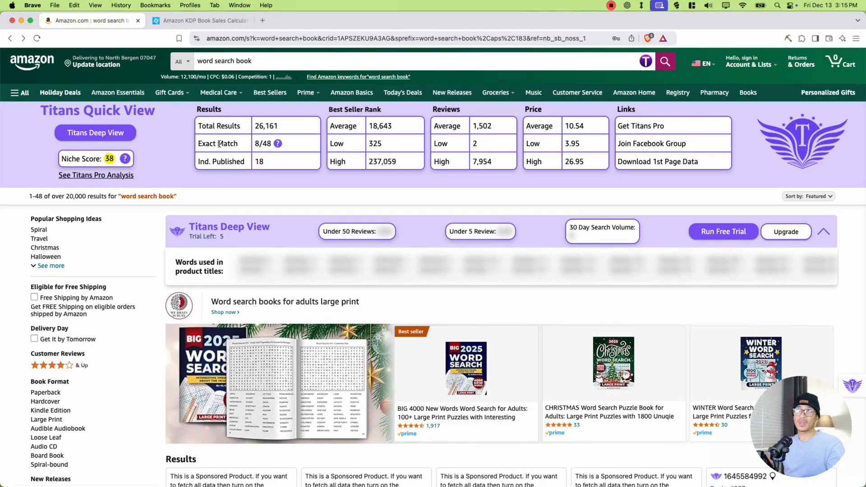
mouse_move(203, 127)
mouse_down()
mouse_move(265, 122)
mouse_move(203, 129)
mouse_up()
click(204, 130)
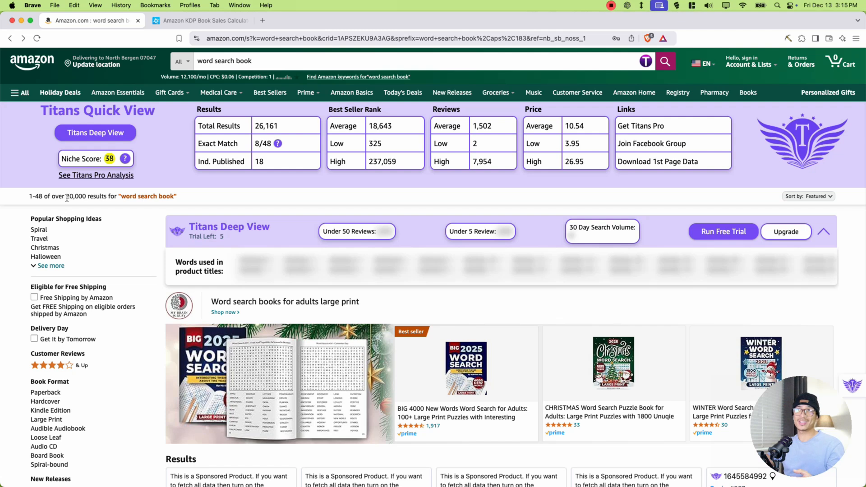
drag(59, 197, 92, 197)
drag(49, 110, 147, 110)
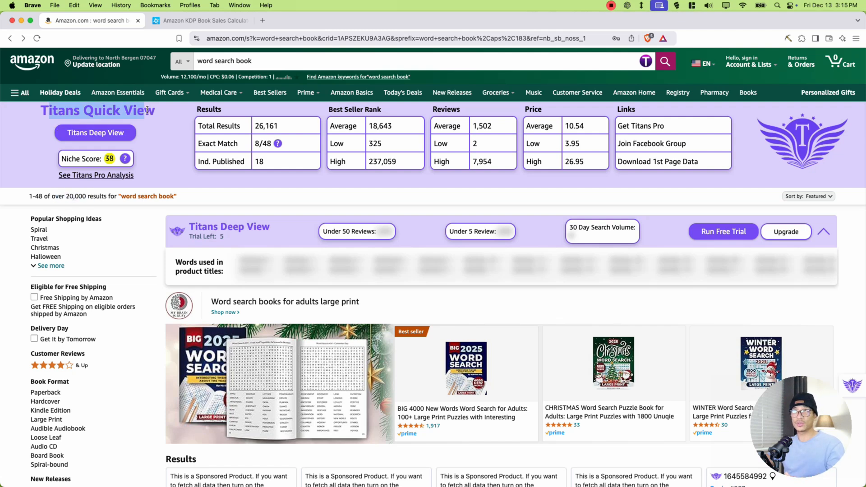
click(160, 139)
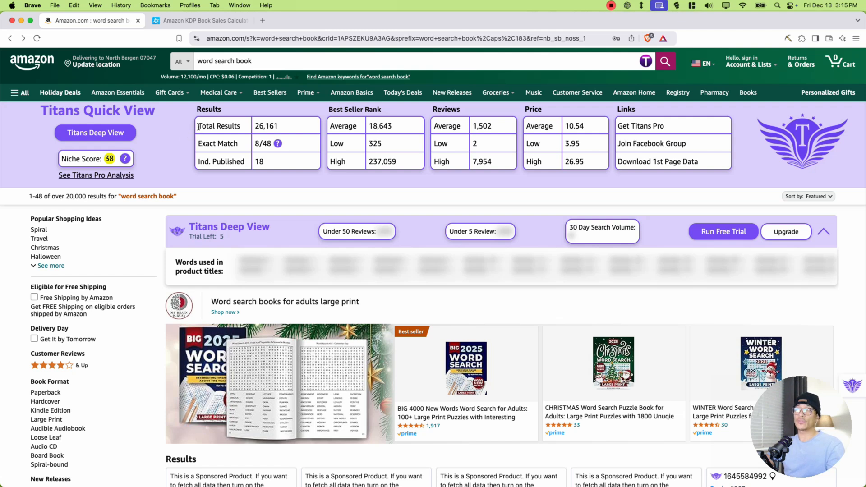
drag(200, 127, 281, 124)
click(280, 125)
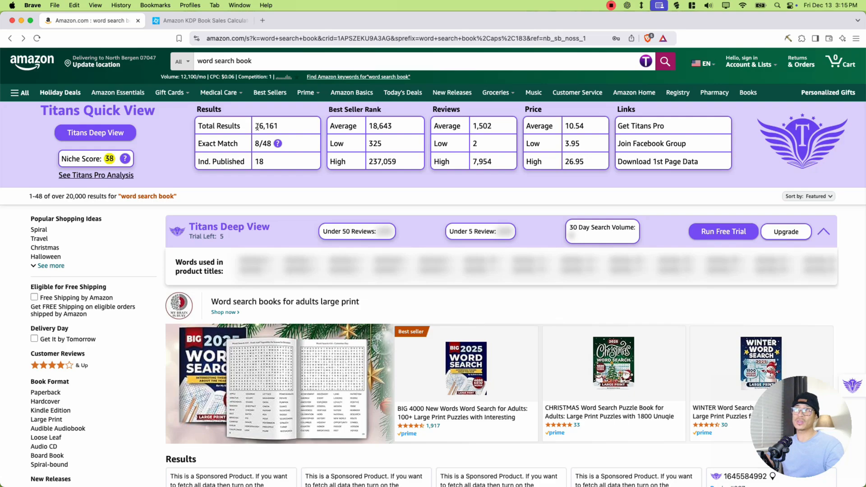
- Compare Amazon's result count for "word search book" with the Total Results figure in Titans Quick View
scroll(334, 244, down, 10)
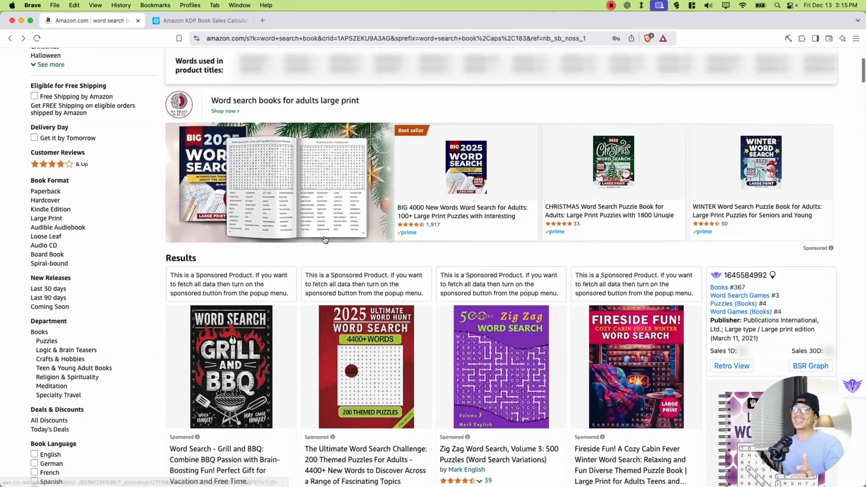
scroll(341, 252, down, 2)
scroll(334, 255, up, 12)
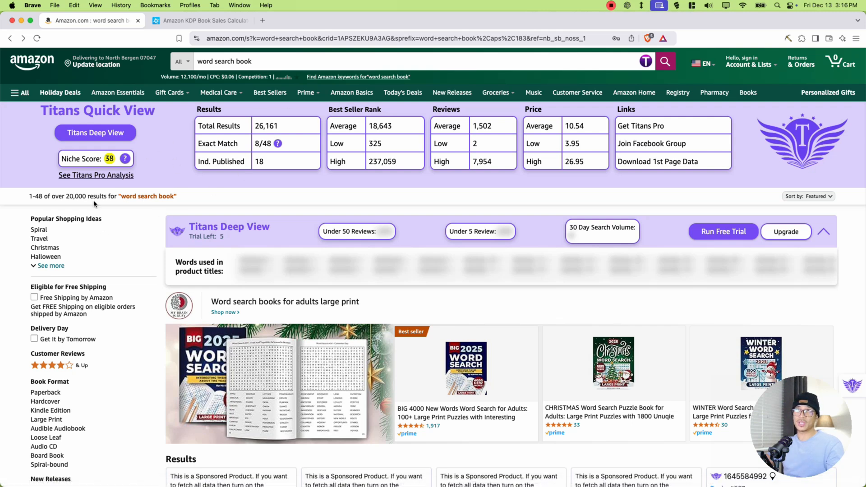
drag(59, 197, 98, 198)
click(229, 157)
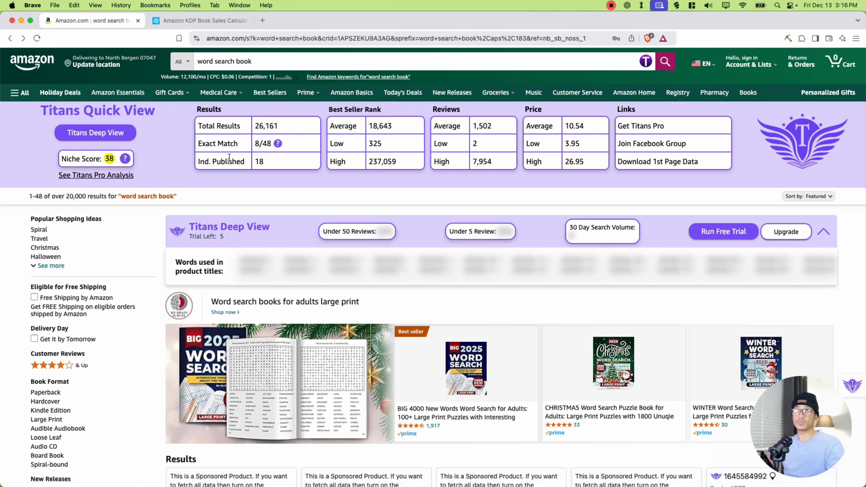
drag(256, 126, 279, 128)
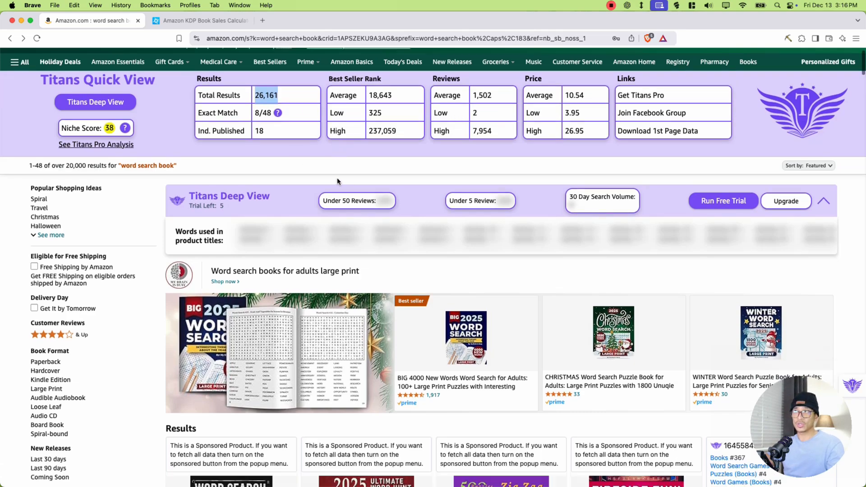
- Skim the listed word search books again and view the search suggestions for "word search book"
scroll(406, 198, down, 15)
scroll(464, 200, down, 3)
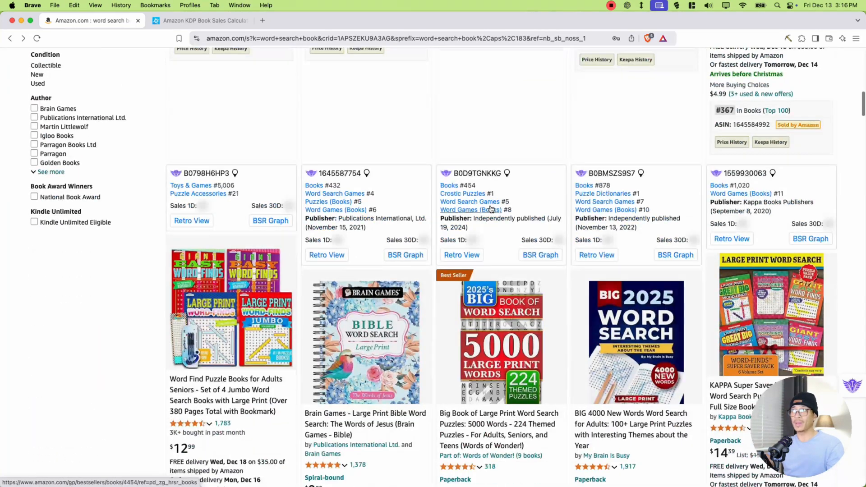
scroll(228, 132, up, 18)
triple_click(197, 61)
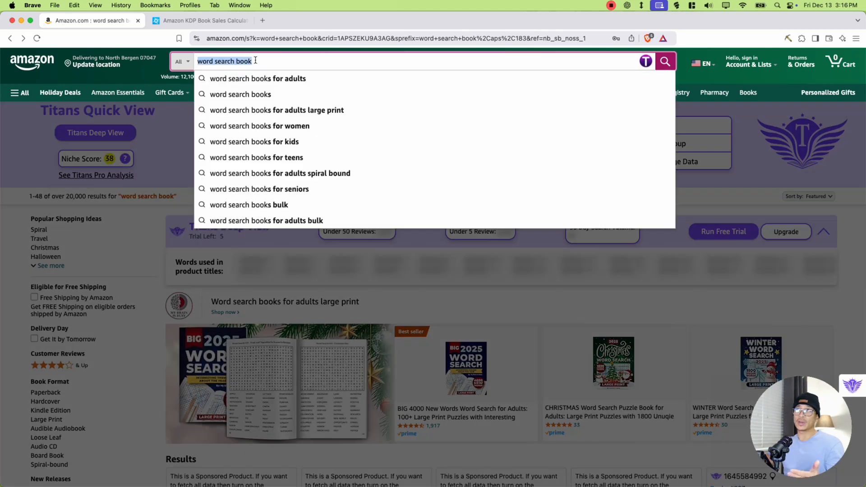
click(171, 166)
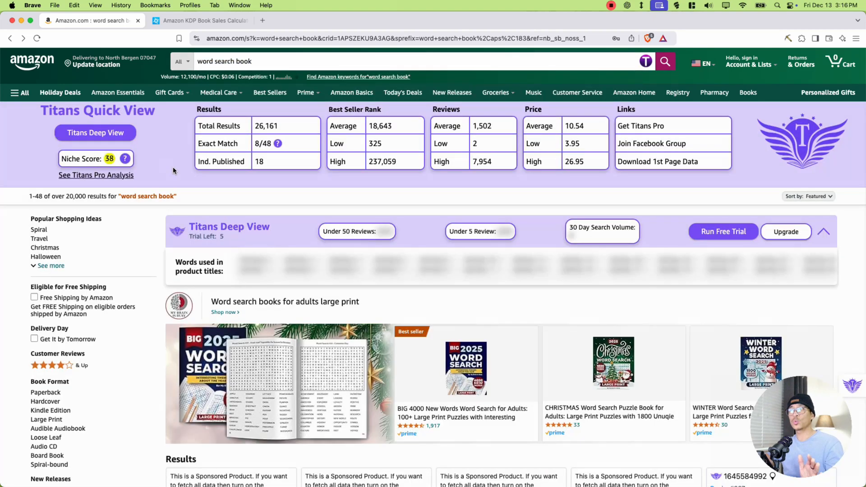
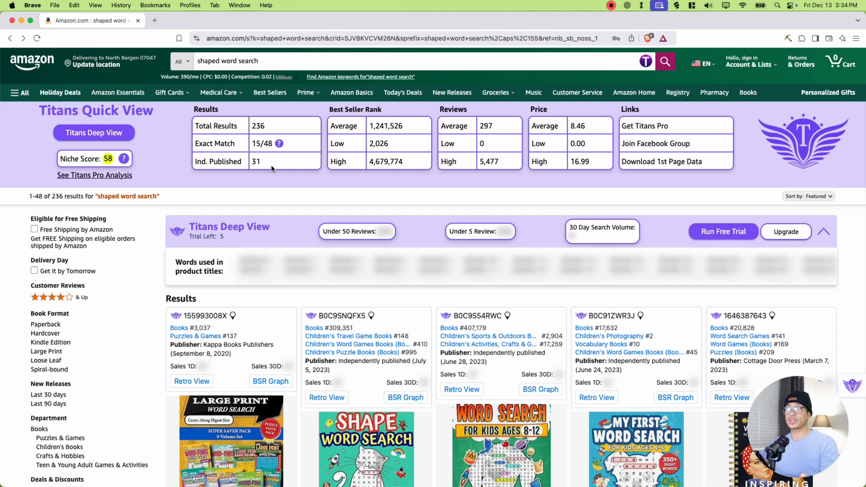
- Examine the Exact Match, Ind. Published and average rank, review and price figures in Titans Quick View for "shaped word search"
drag(208, 141, 231, 143)
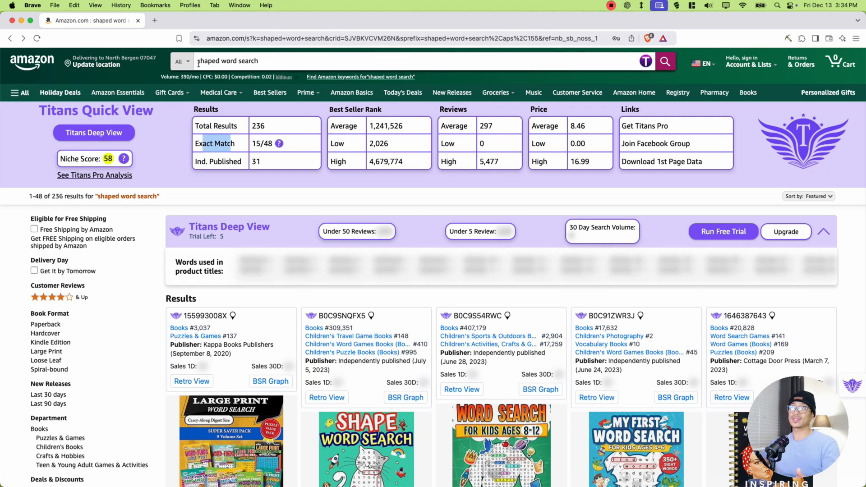
drag(251, 143, 268, 143)
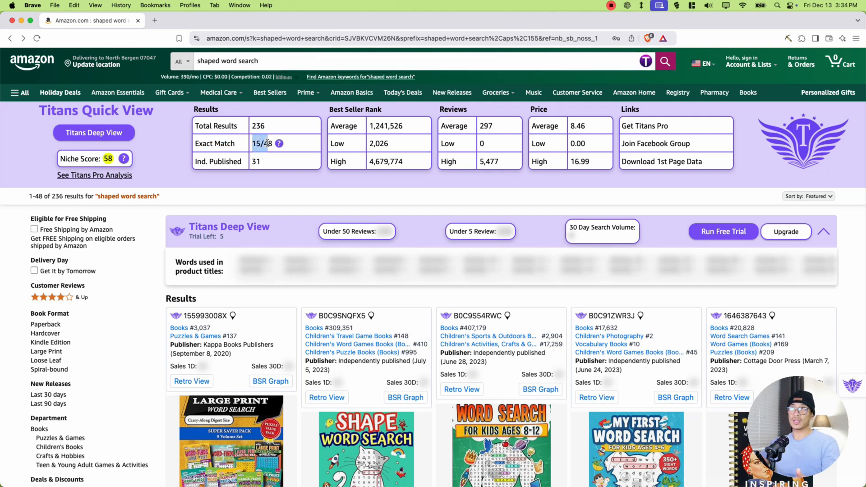
click(227, 163)
drag(195, 163, 225, 161)
click(224, 161)
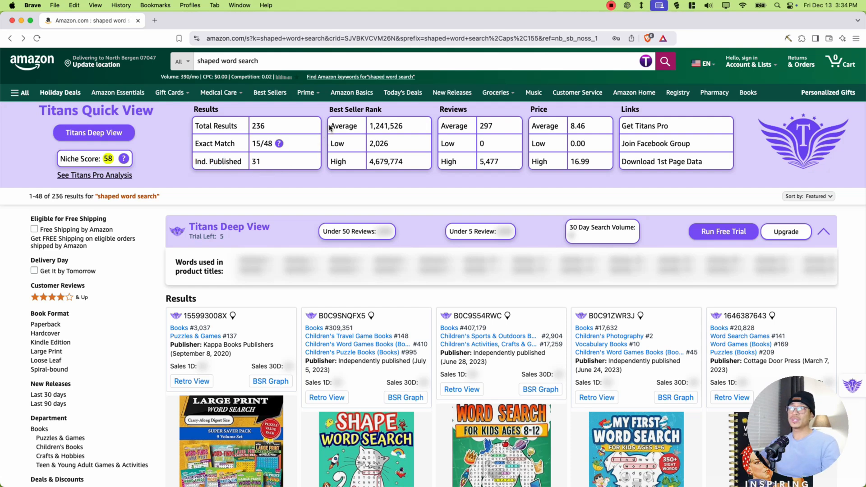
drag(330, 128, 588, 129)
click(396, 127)
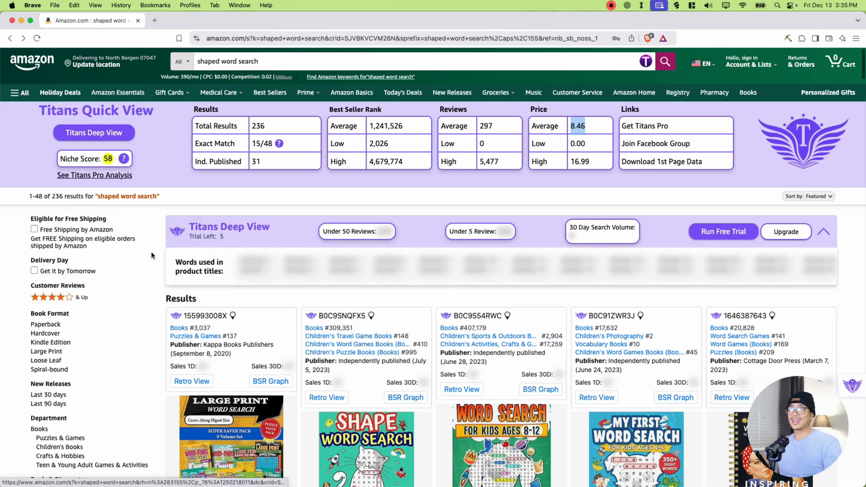
- Check the publisher and Best Sellers Rank in the product details of the KAPPA Super Saver large print puzzle pack
scroll(157, 260, down, 5)
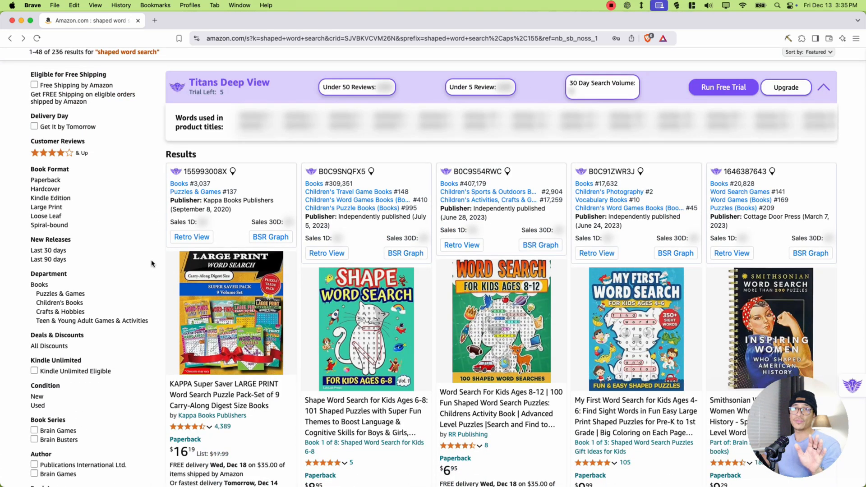
scroll(151, 264, down, 3)
mouse_move(220, 175)
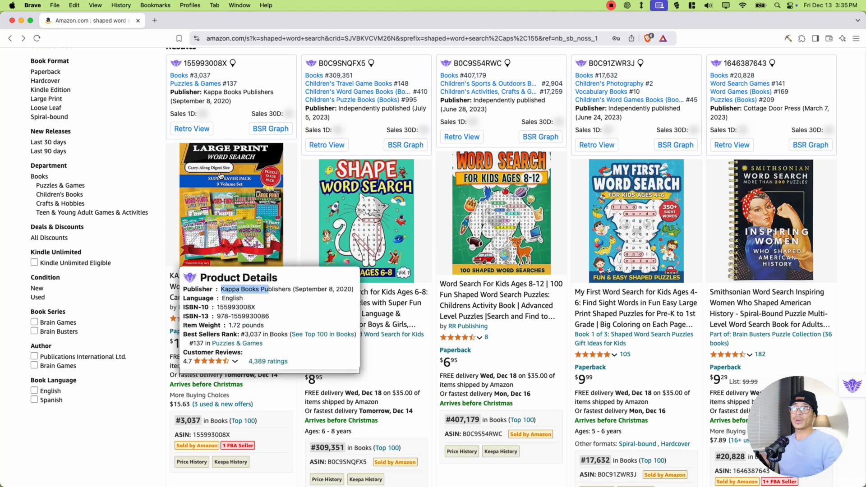
drag(198, 335, 238, 334)
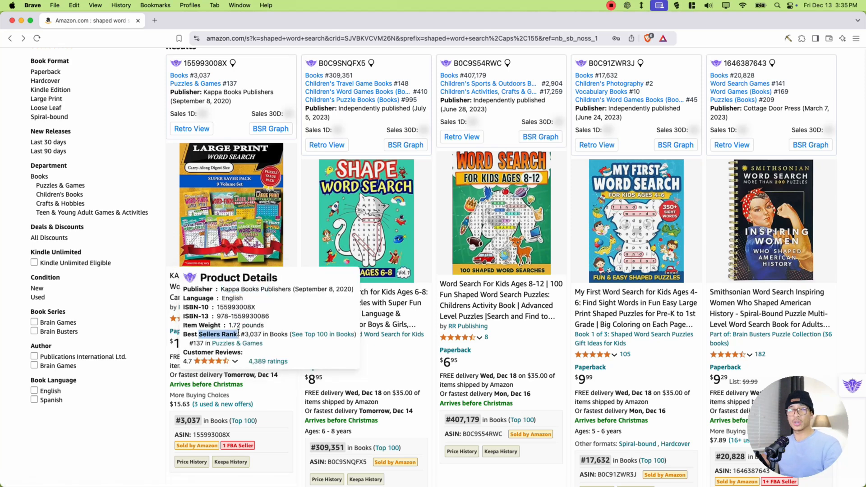
drag(183, 289, 210, 289)
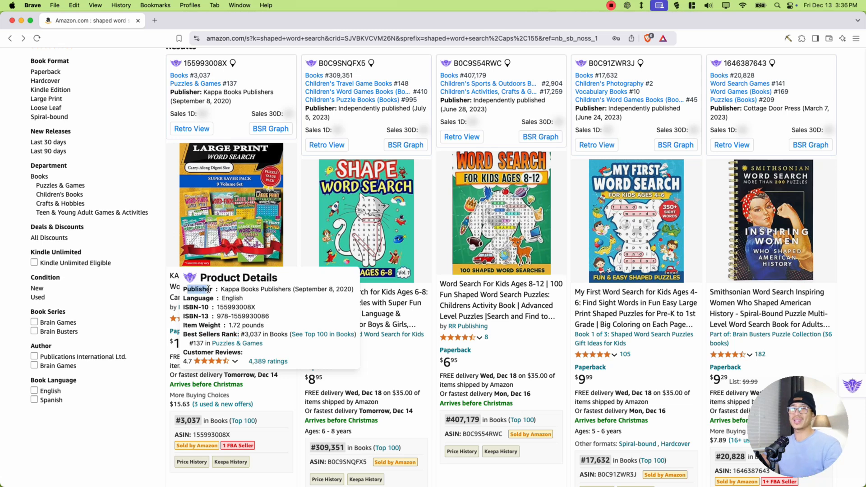
drag(209, 289, 291, 290)
click(289, 290)
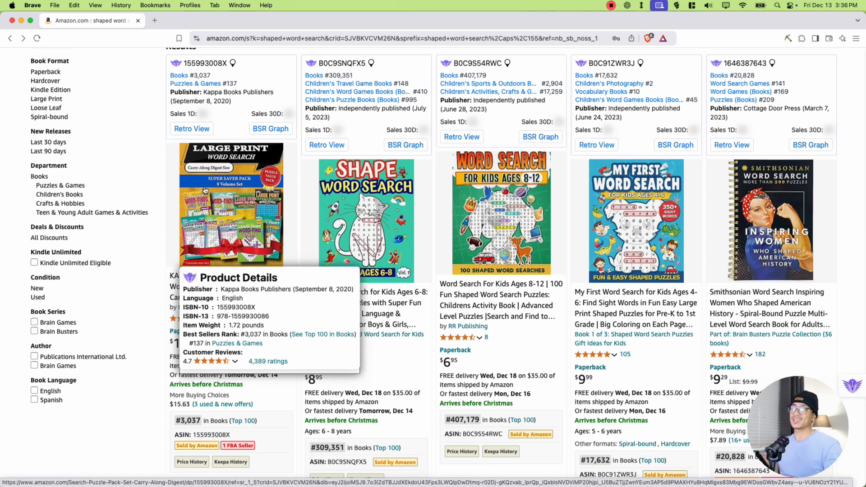
- Compare the publisher, rank and price of Shape Word Search for Kids Ages 6-8 with the details of Word Search For Kids Ages 8-12
mouse_move(360, 247)
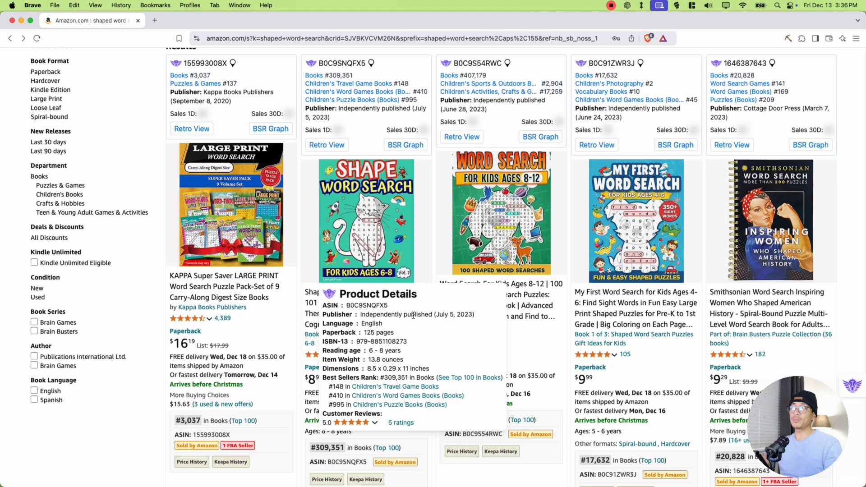
drag(322, 377, 384, 378)
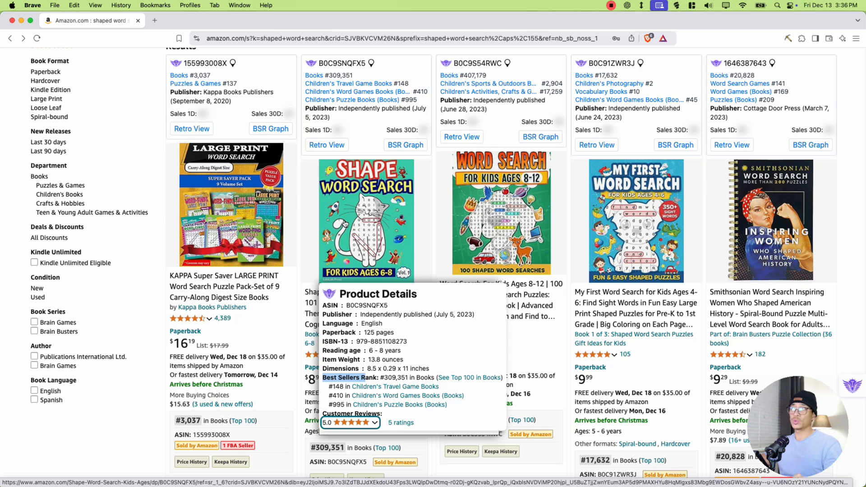
mouse_move(486, 232)
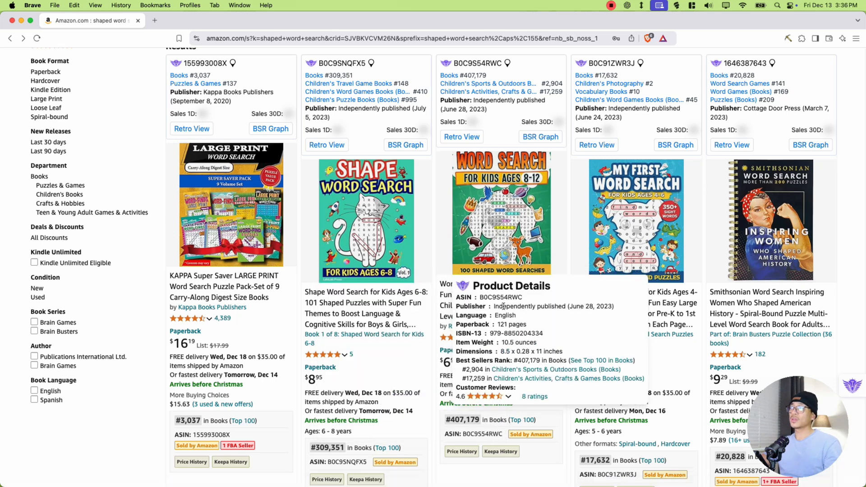
drag(494, 306, 568, 306)
drag(517, 360, 541, 360)
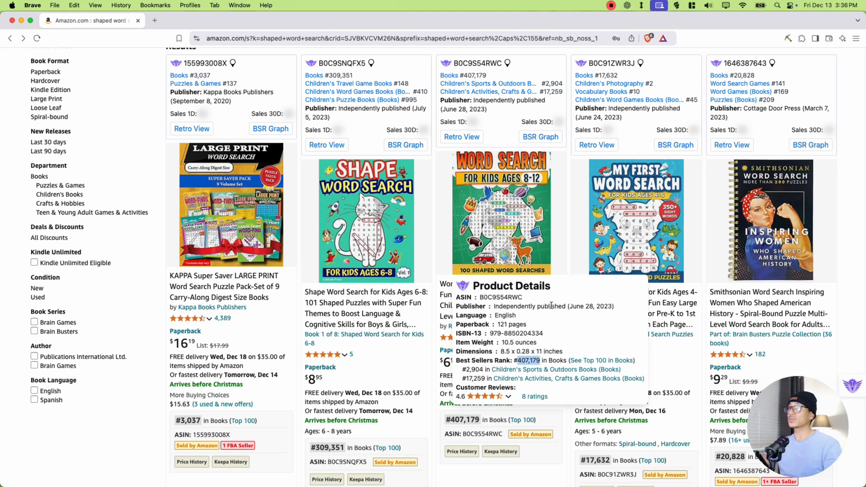
mouse_move(370, 232)
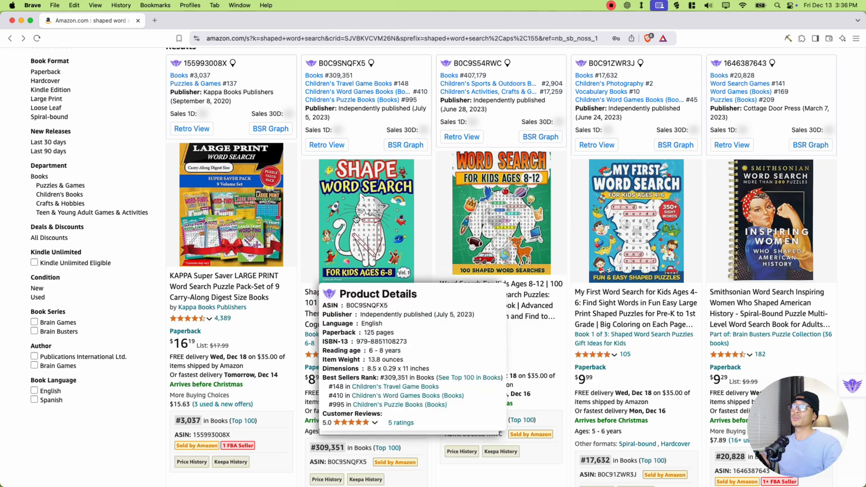
drag(303, 383, 328, 384)
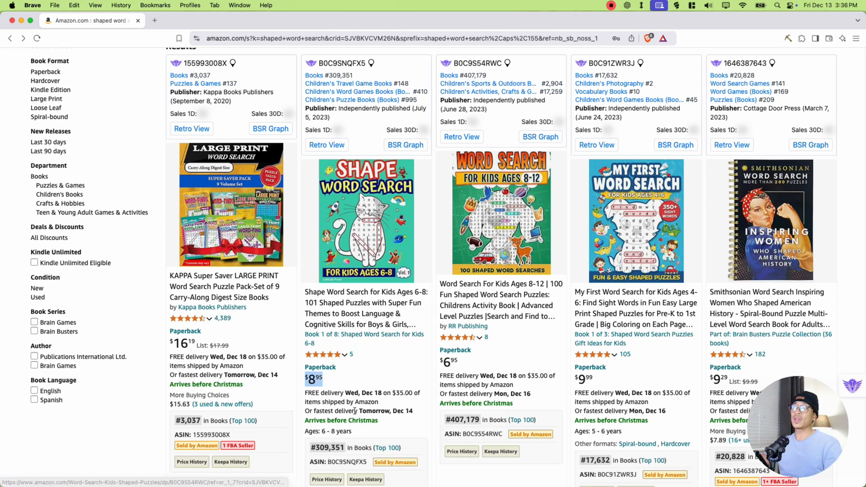
drag(308, 452, 345, 449)
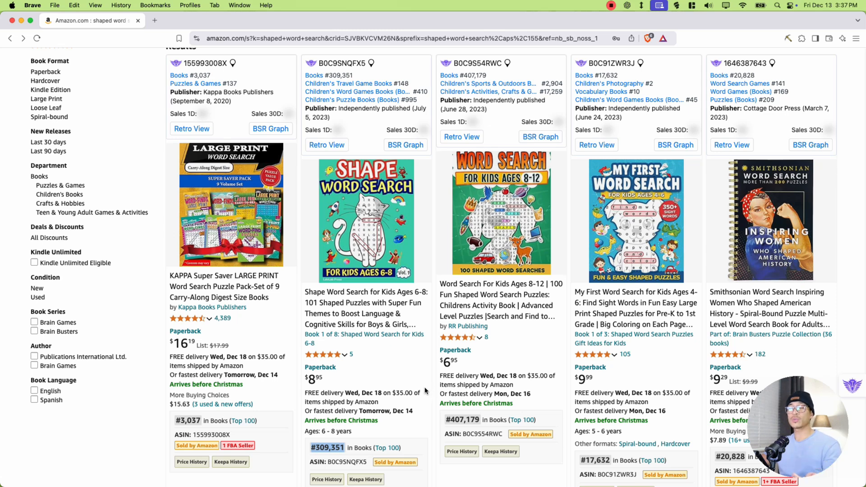
- Check the Best Sellers Ranks of My First Word Search for Kids Ages 4-6 and the shaped puzzle books further down the results
mouse_move(628, 232)
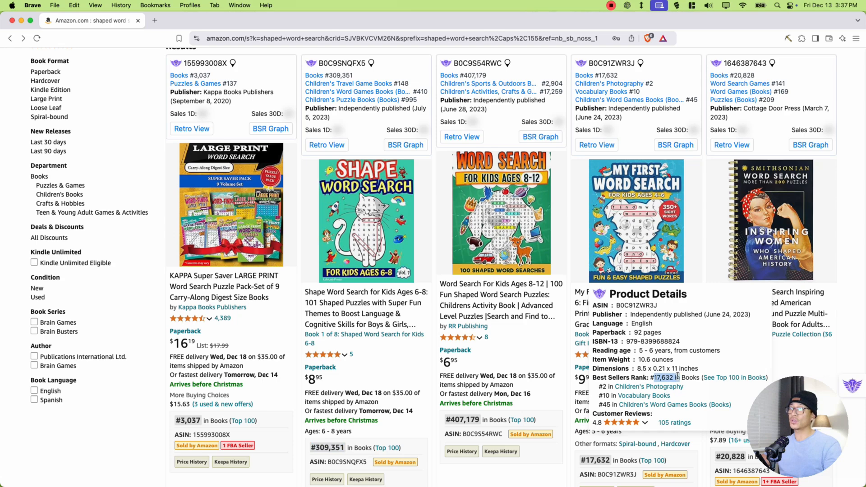
scroll(248, 165, down, 10)
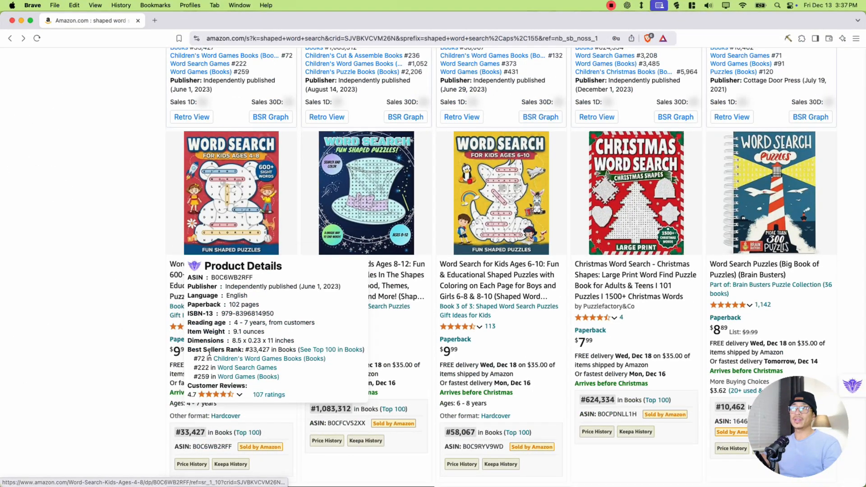
drag(211, 350, 260, 349)
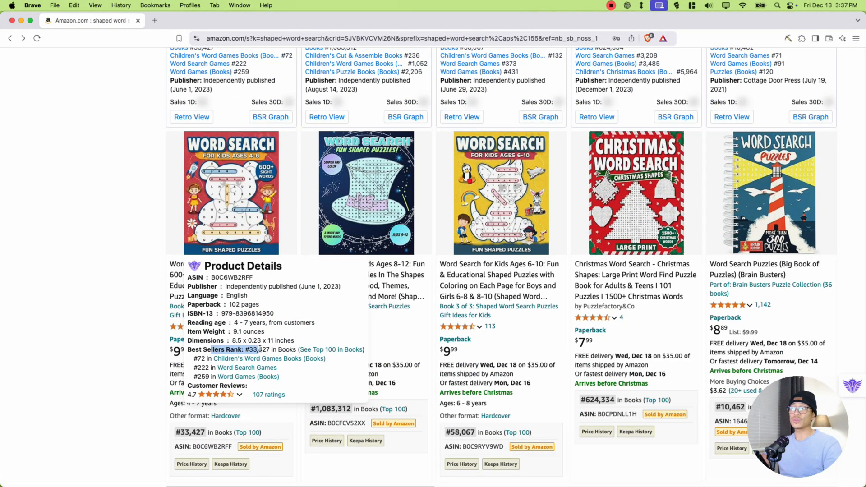
mouse_move(479, 198)
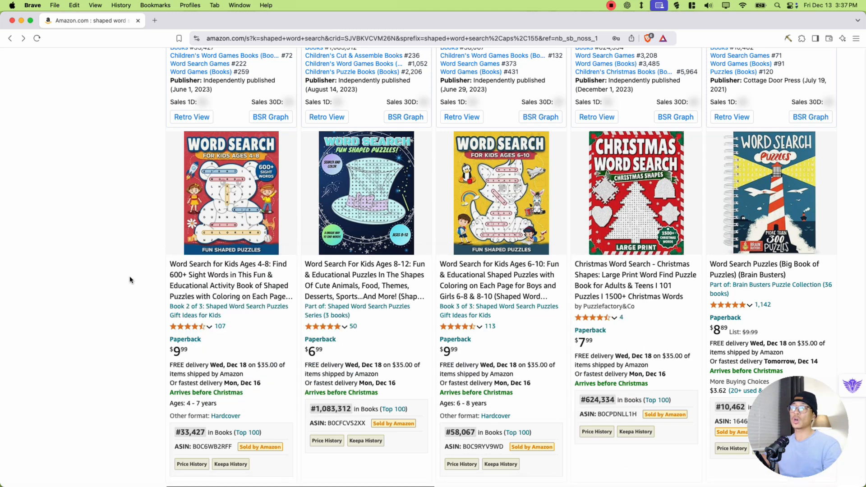
mouse_move(621, 181)
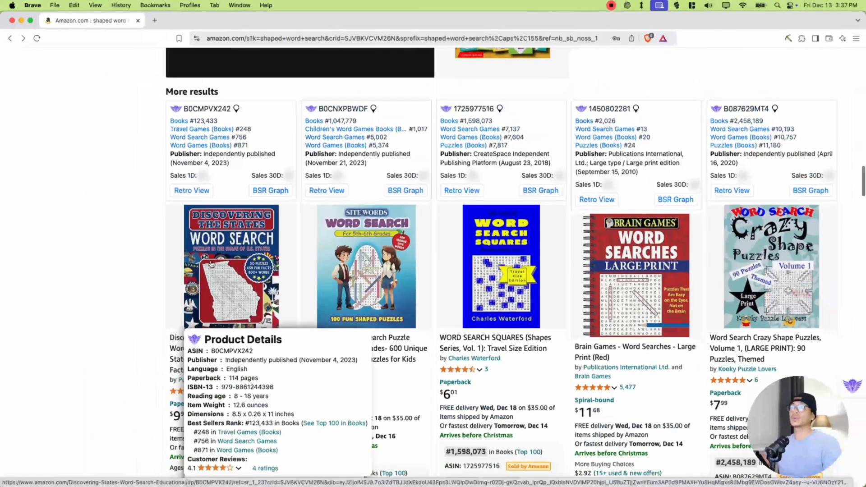
- Check the rank of Discovering The States Word Search and skim the remaining shaped word search results
scroll(222, 234, down, 2)
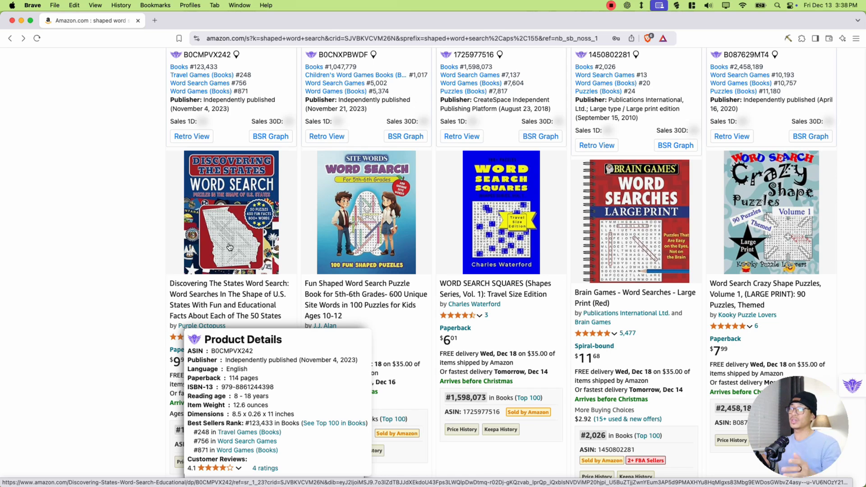
drag(175, 428, 209, 431)
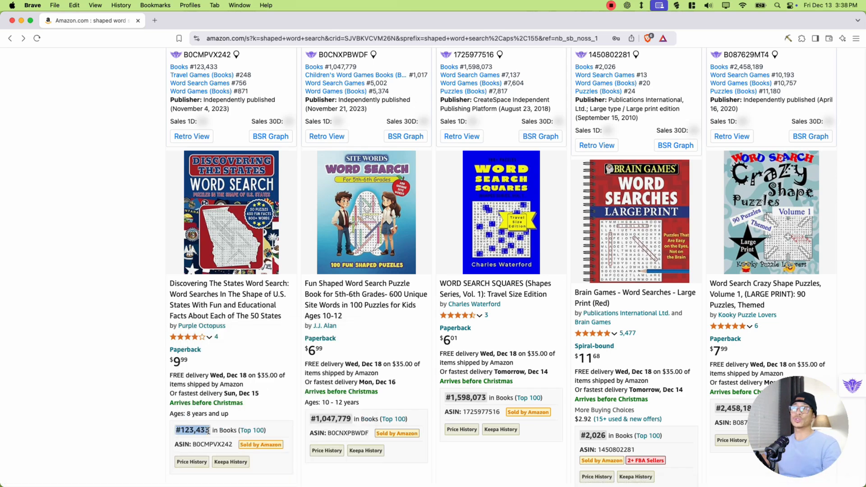
click(207, 431)
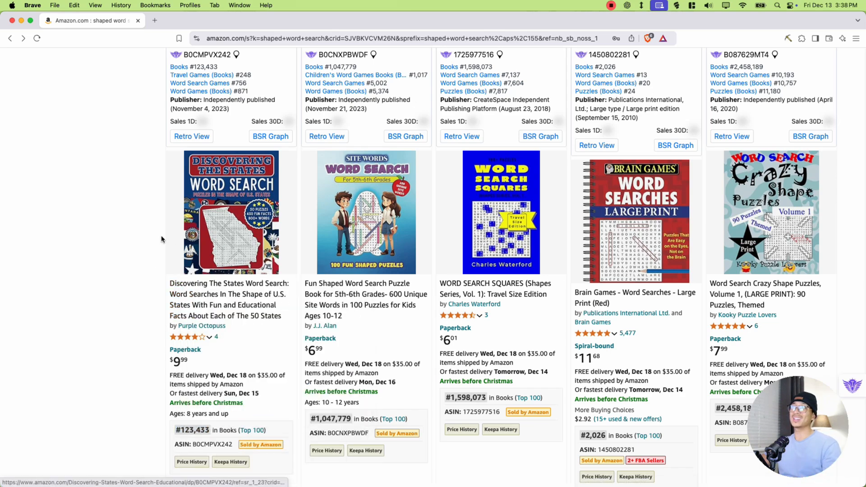
scroll(144, 264, down, 10)
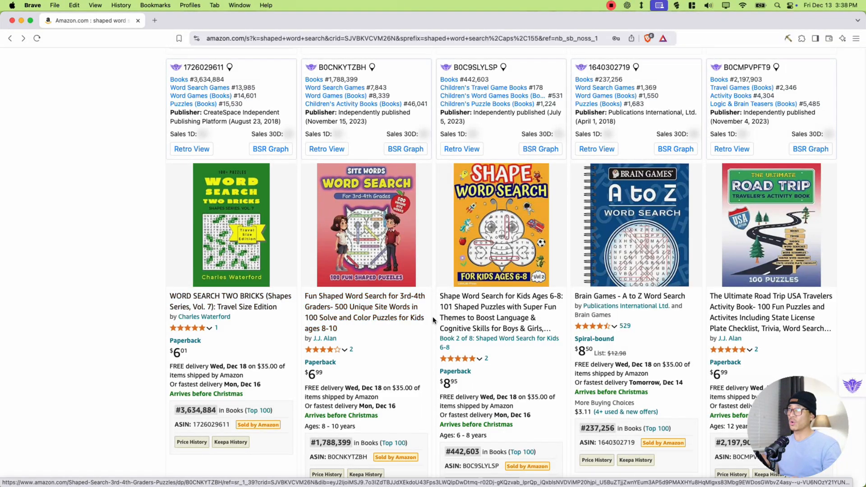
scroll(431, 320, down, 3)
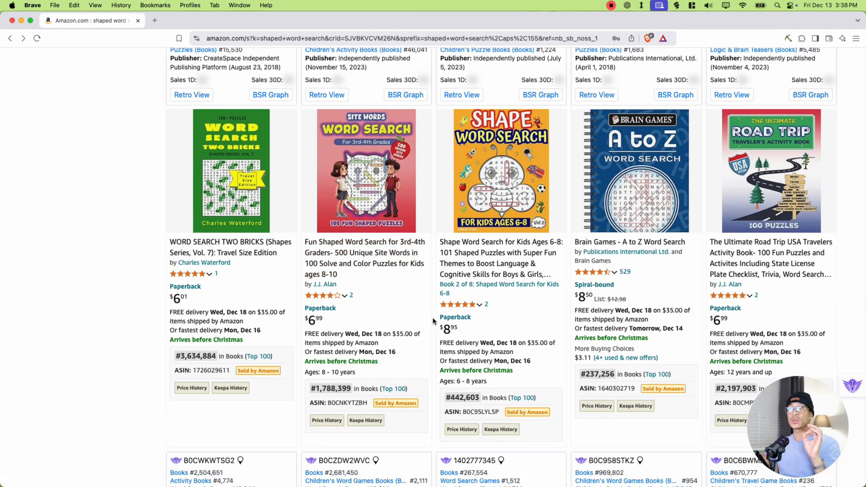
scroll(432, 322, down, 2)
scroll(432, 322, down, 10)
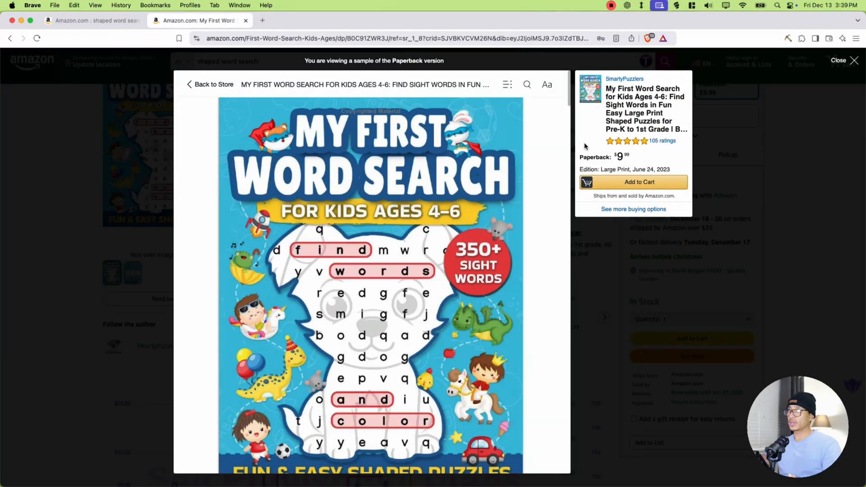
- Check the ratings of My First Word Search and its Standard Royalty in the Shiny Words Amazon KDP Royalty Calculator
mouse_move(658, 143)
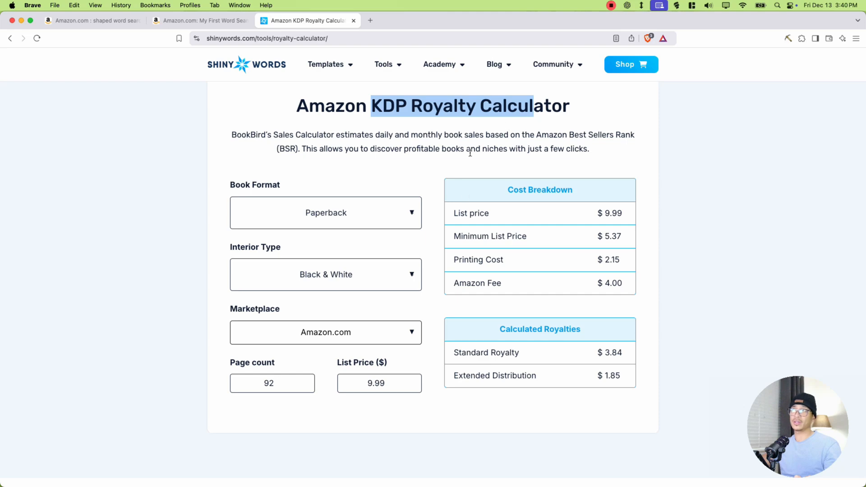
drag(453, 353, 579, 353)
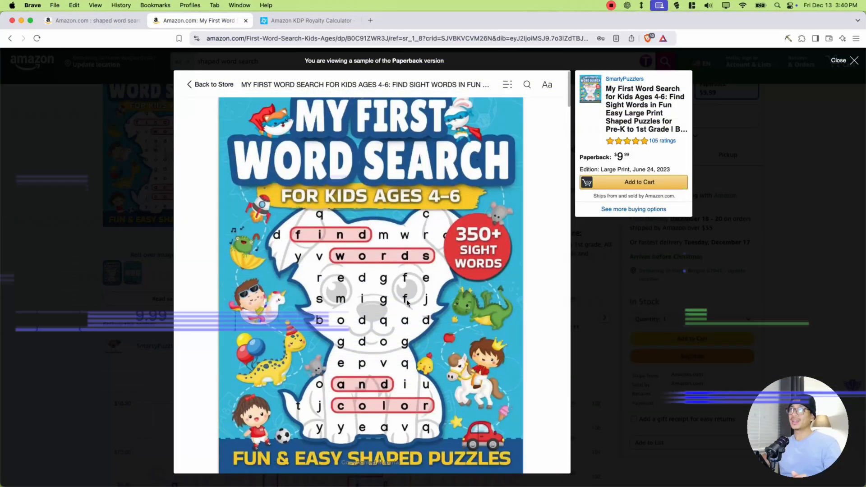
- Read through the sample of My First Word Search for Kids Ages 4-6, examining the intro pages and the layout of Puzzles 1 to 3
scroll(416, 299, down, 10)
scroll(416, 300, down, 15)
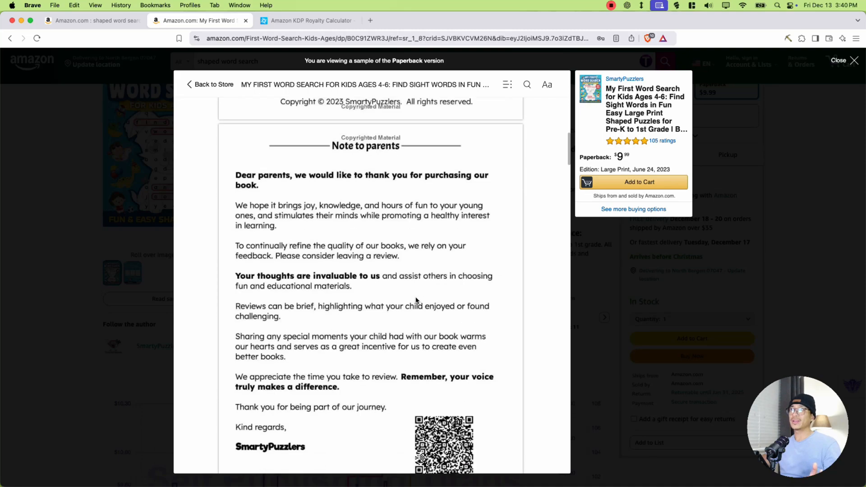
scroll(416, 300, down, 15)
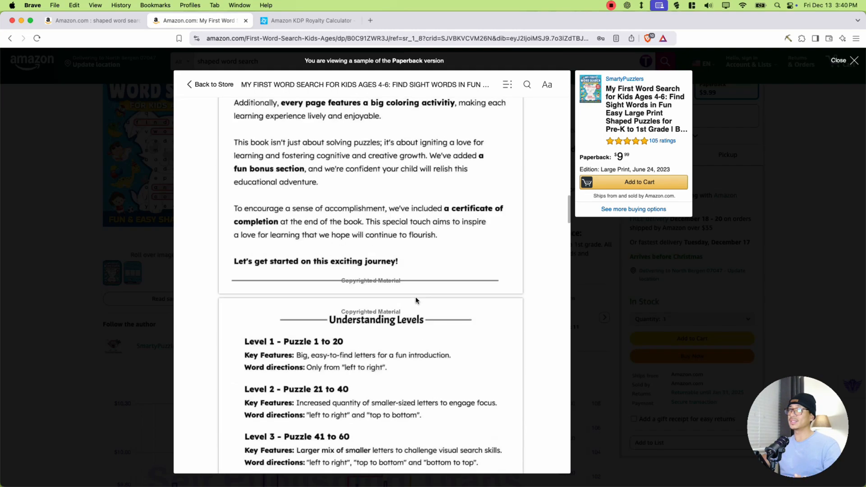
scroll(416, 300, down, 15)
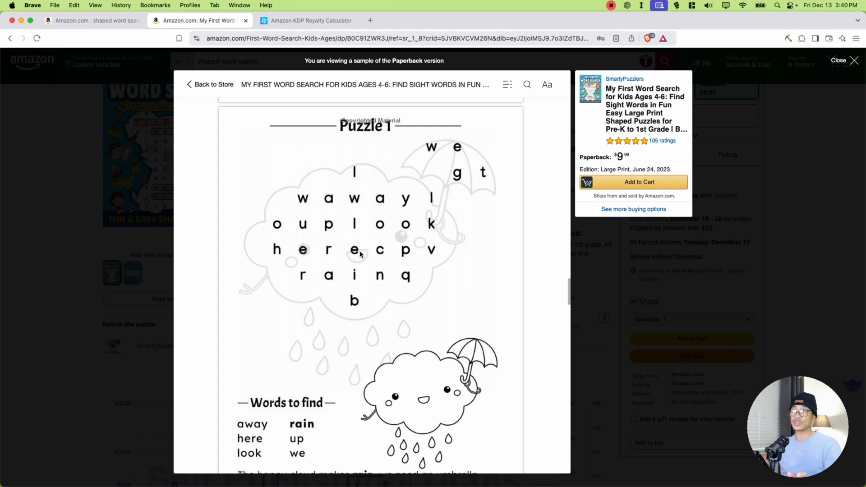
scroll(365, 252, down, 5)
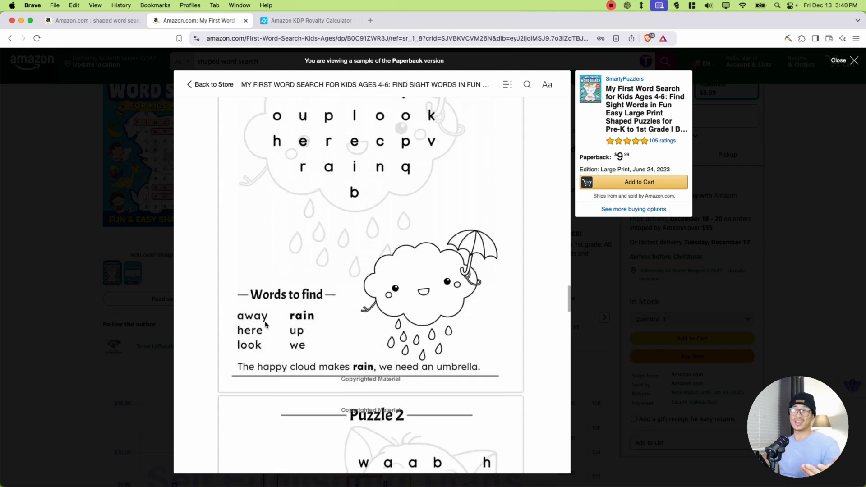
scroll(277, 312, up, 2)
scroll(277, 312, up, 2)
scroll(392, 238, down, 15)
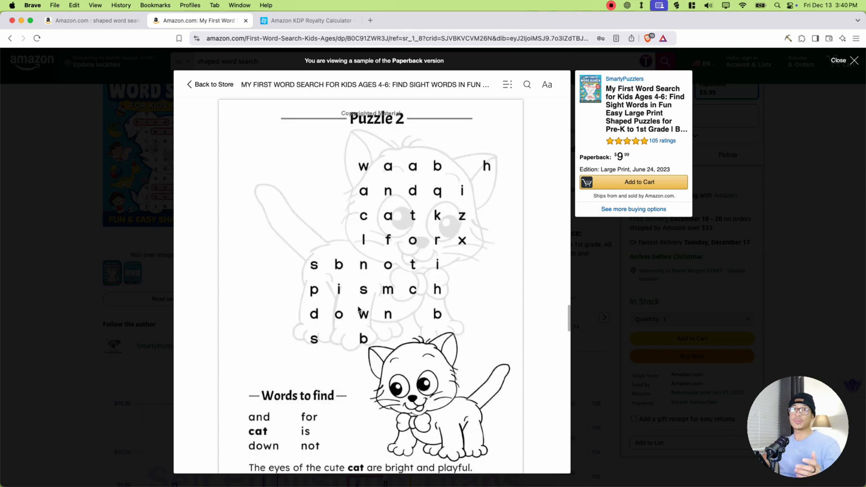
scroll(359, 309, down, 14)
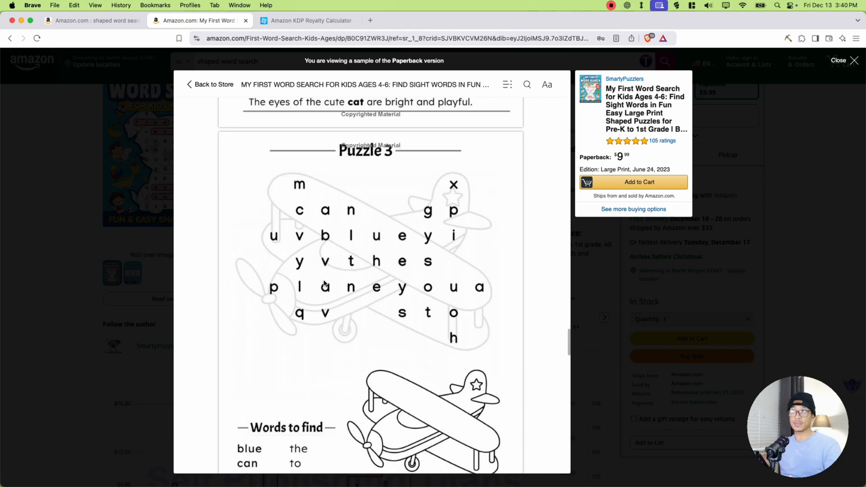
- Examine Puzzles 3 to 6 in the sample of My First Word Search for Kids Ages 4-6
scroll(324, 283, down, 10)
scroll(329, 288, up, 4)
scroll(334, 293, down, 9)
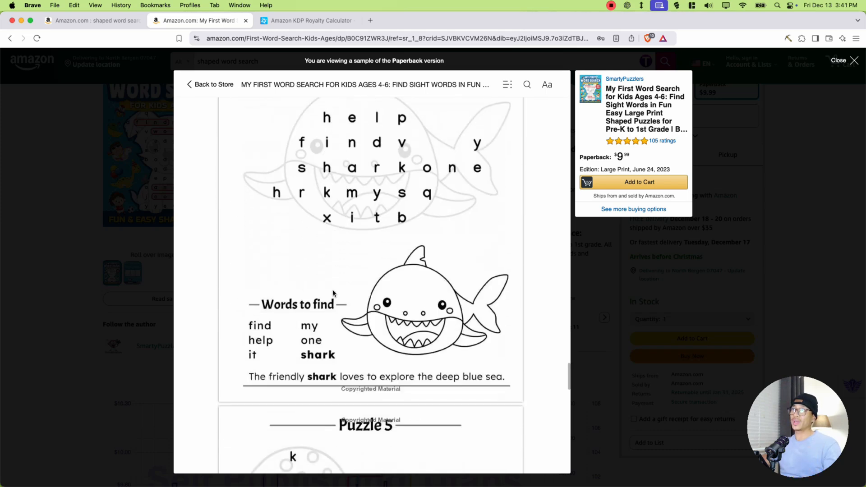
scroll(334, 292, down, 12)
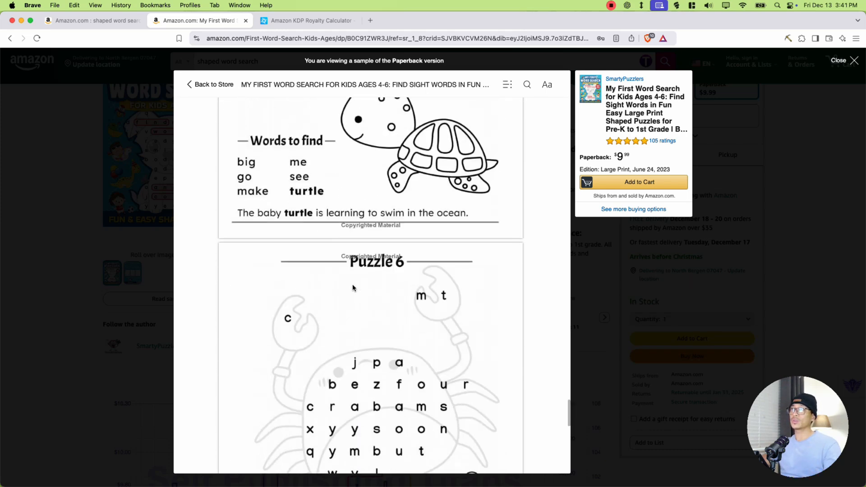
scroll(353, 287, down, 5)
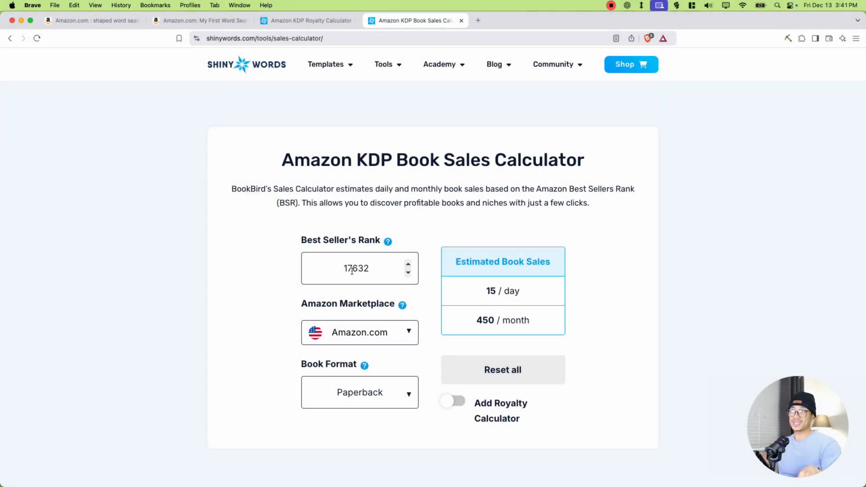
- Include royalties in the Amazon KDP Book Sales Calculator and check the estimated sales and daily royalties for rank 17632
drag(363, 160, 574, 157)
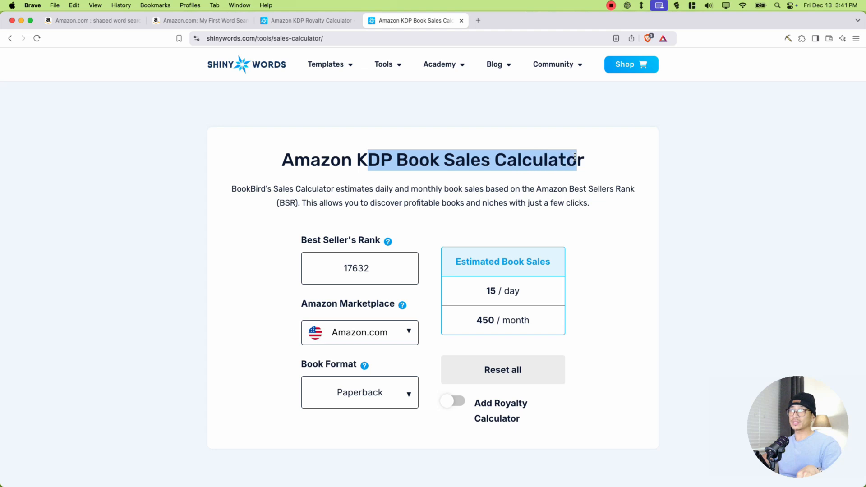
click(574, 157)
drag(333, 271, 372, 272)
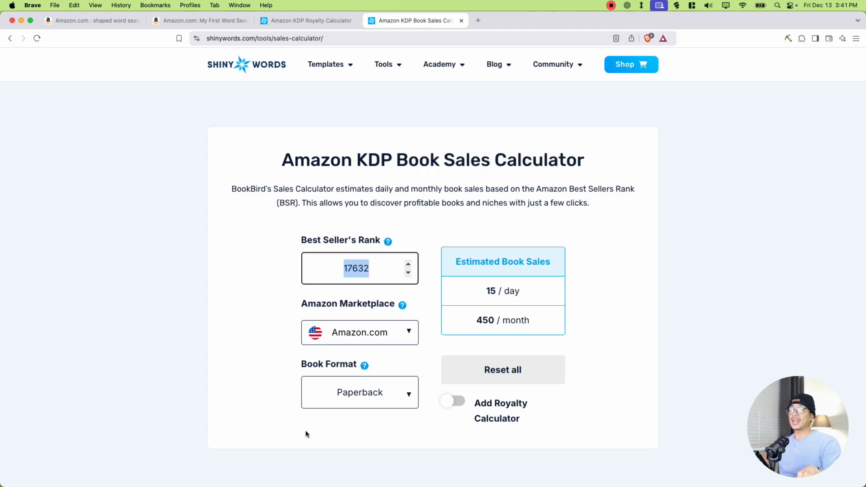
click(447, 400)
scroll(446, 400, down, 3)
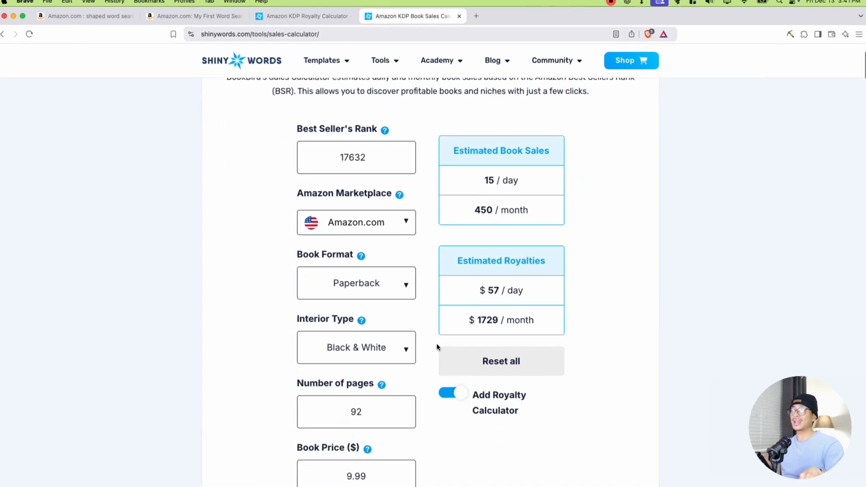
drag(470, 289, 519, 290)
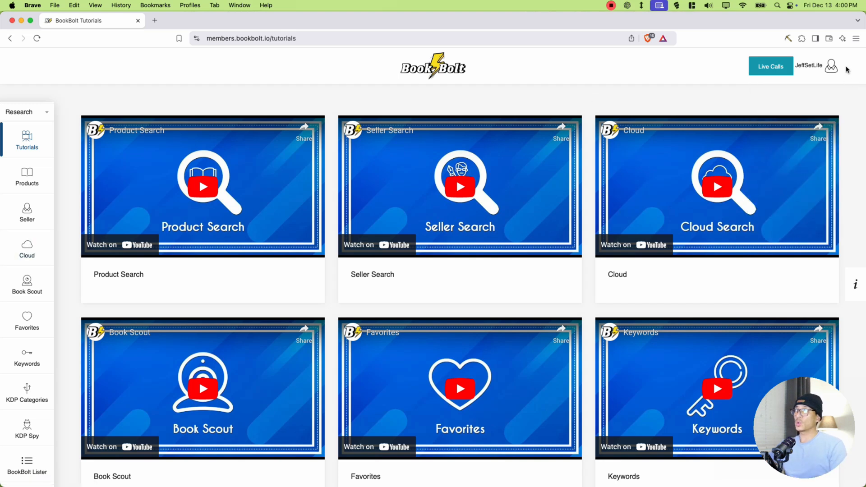
- Switch from the Book Bolt tutorials to Book Bolt Studio and choose Paperback: Interior as the new project's type
click(832, 68)
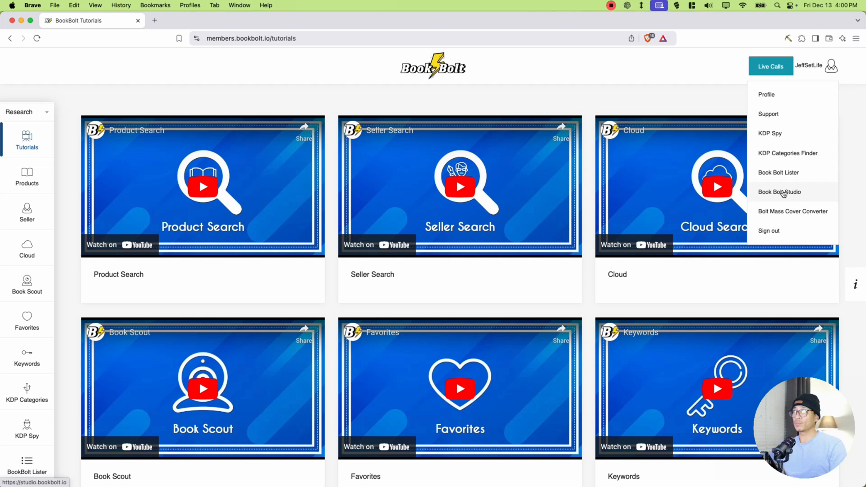
click(783, 192)
click(374, 192)
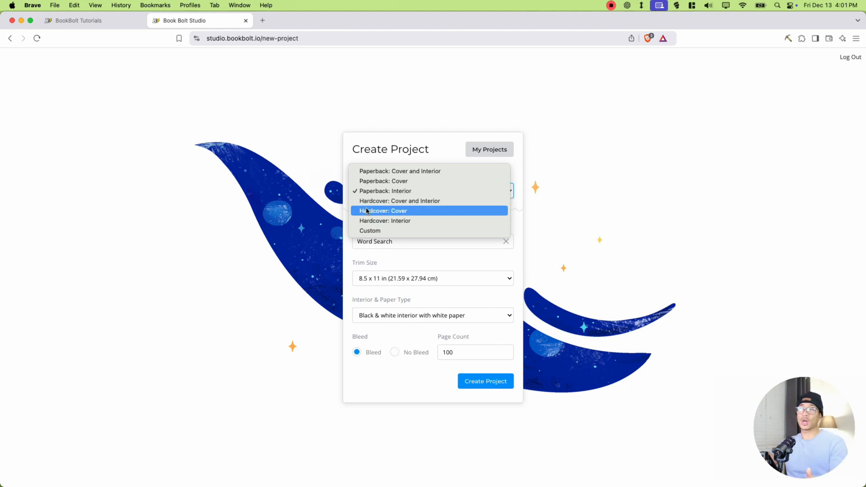
click(394, 191)
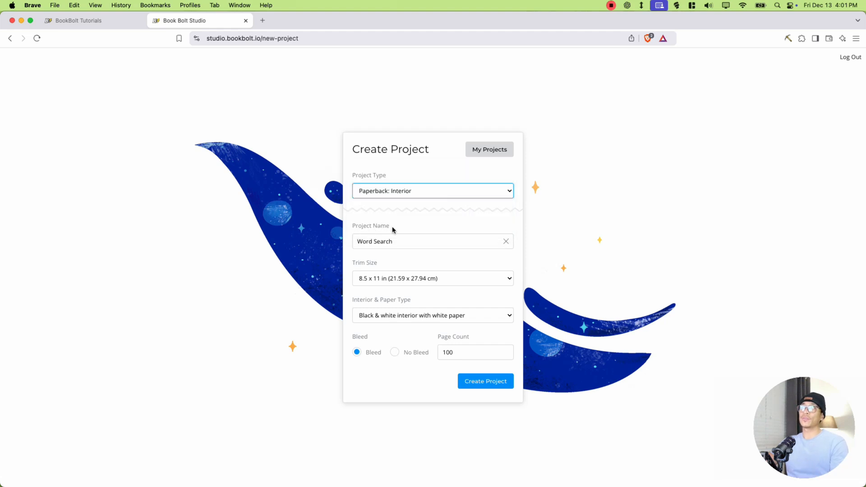
- Name the new project "Shape Word Search"
click(395, 241)
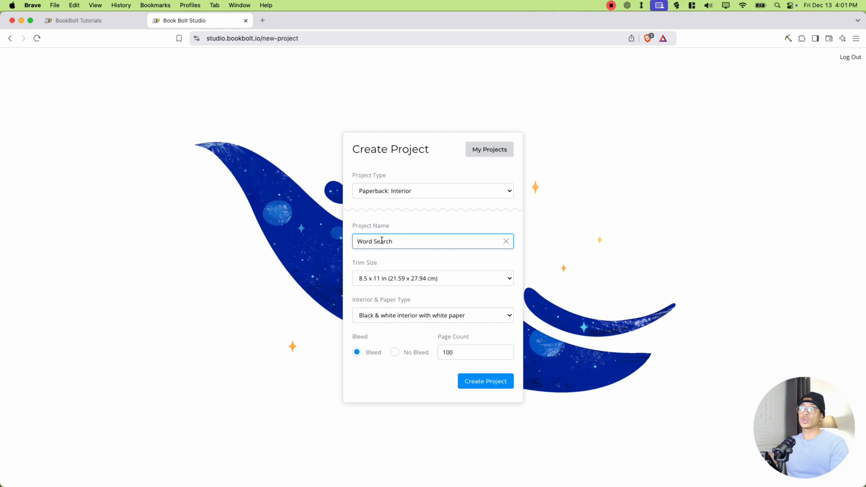
key(super+Left)
text(Shaop)
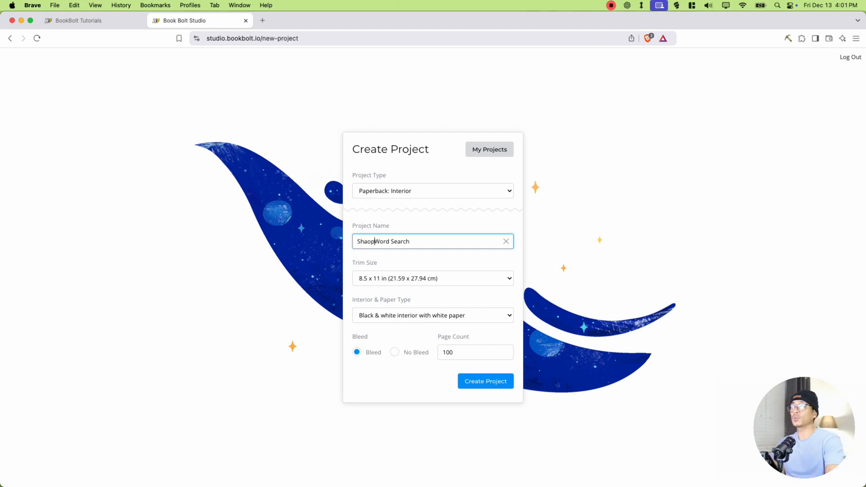
key(BackSpace)
key(BackSpace)
text(pe)
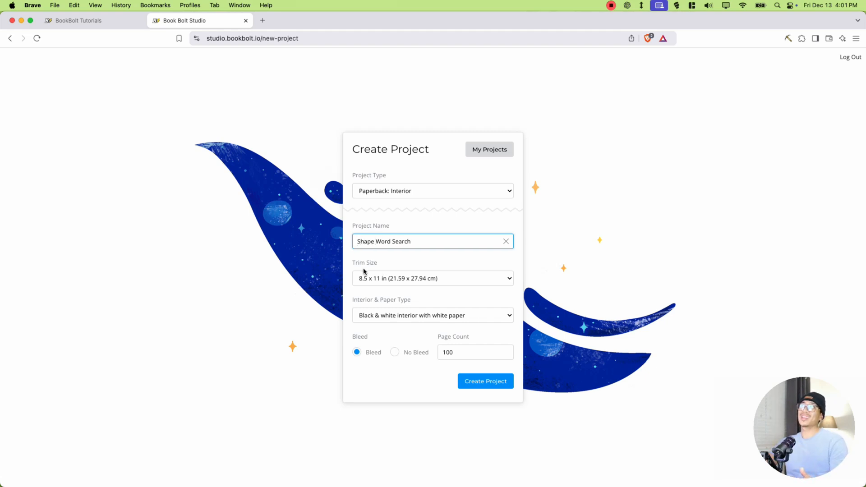
- Create the project with an 8.5 x 11 in trim size and a black & white interior with white paper
click(368, 282)
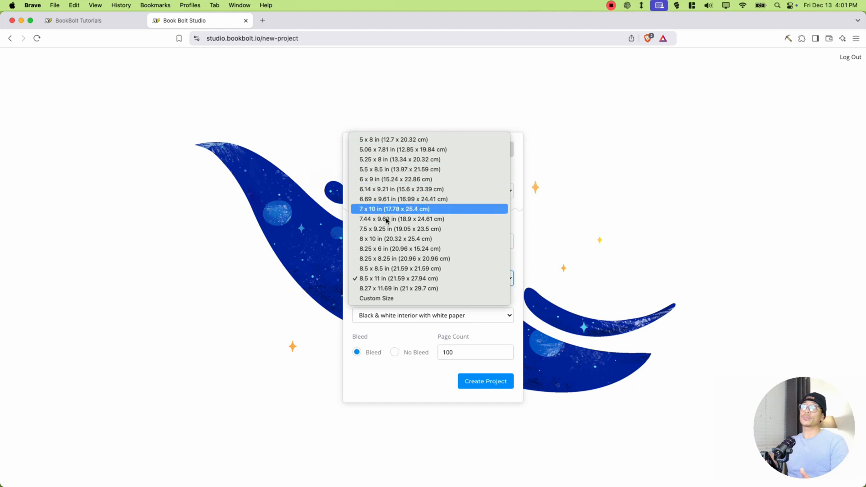
click(375, 280)
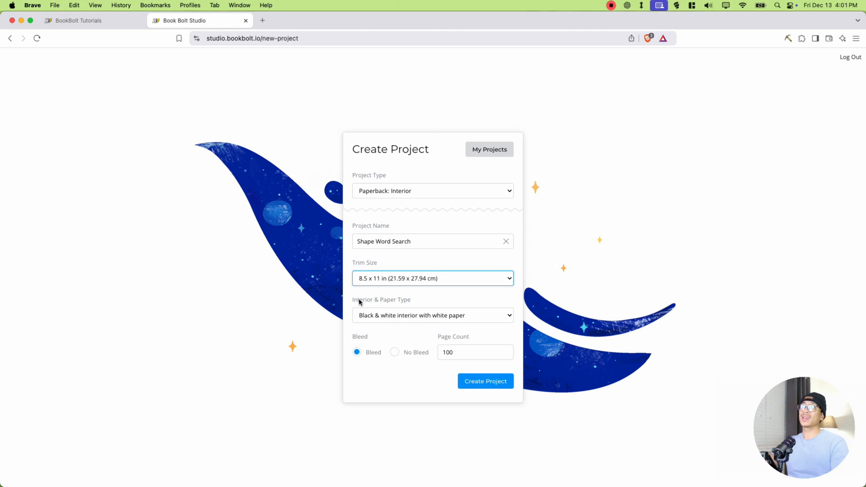
click(386, 316)
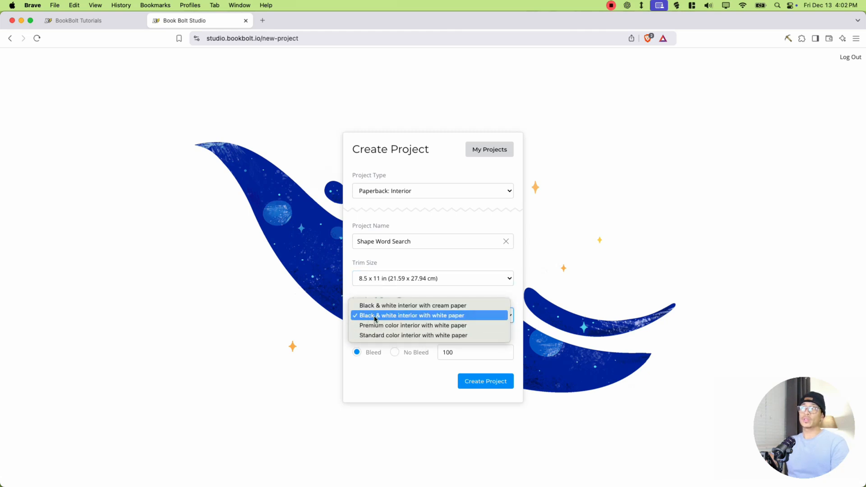
click(451, 317)
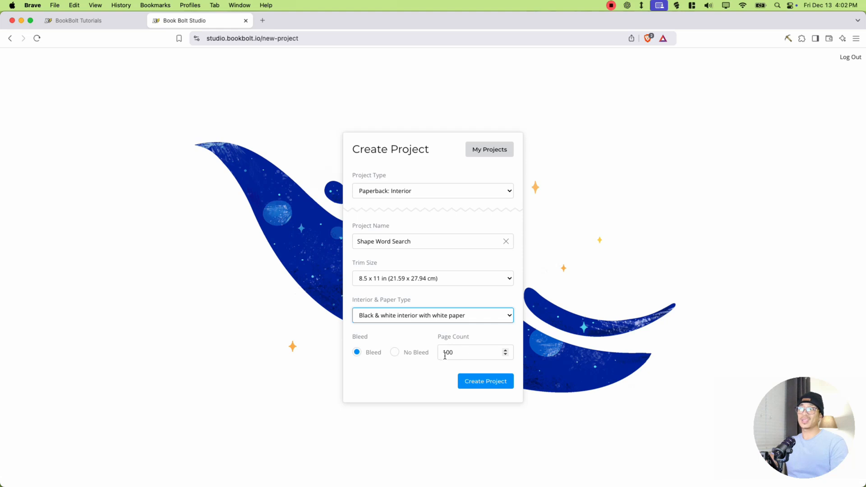
click(485, 384)
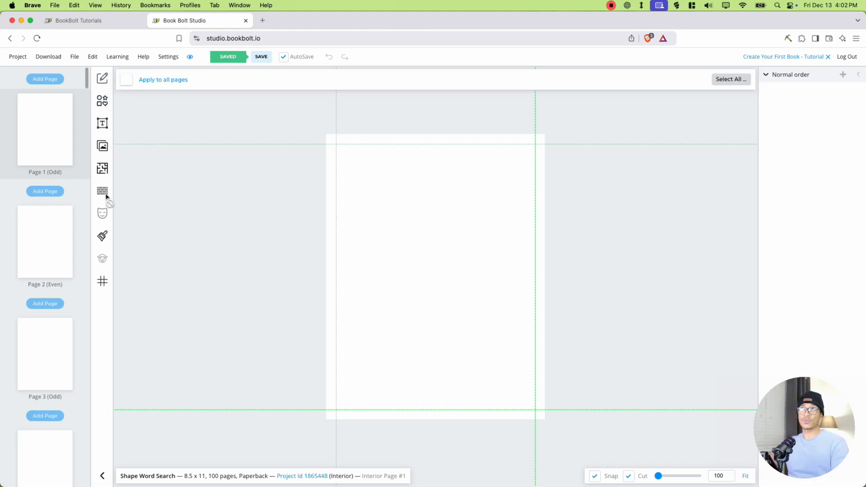
- Choose the Words Search Custom template from the Interior Templates Library
click(102, 170)
scroll(699, 180, down, 2)
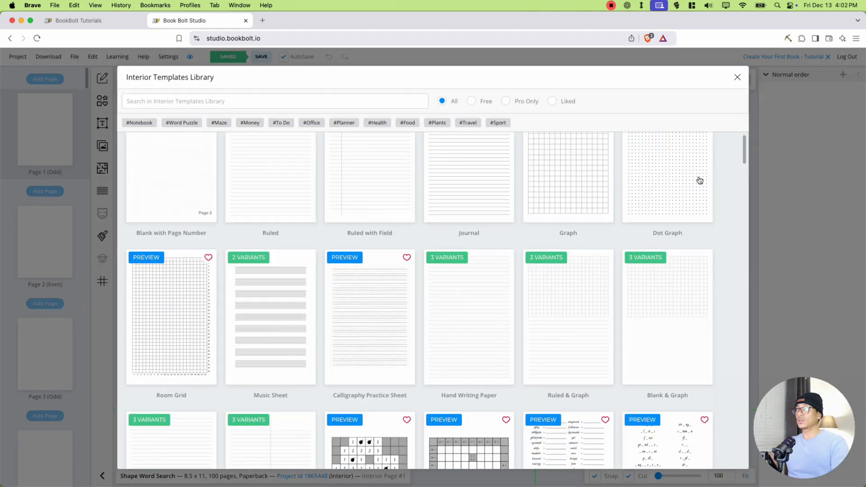
scroll(699, 181, down, 10)
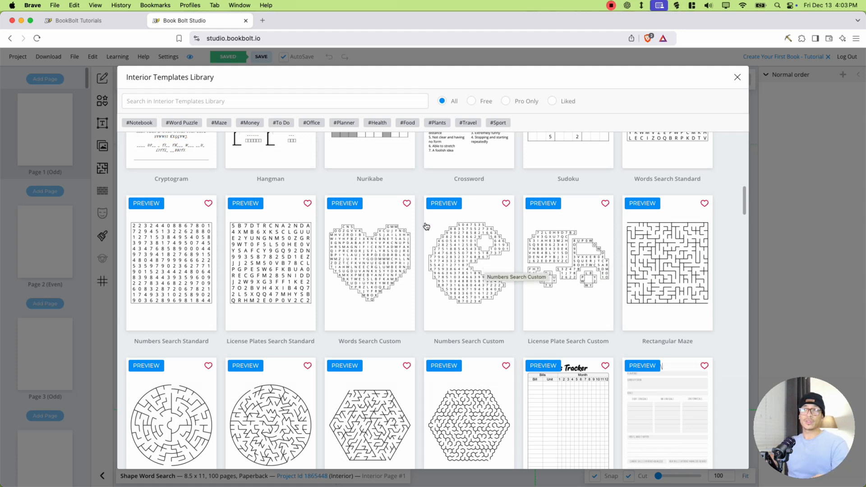
click(359, 270)
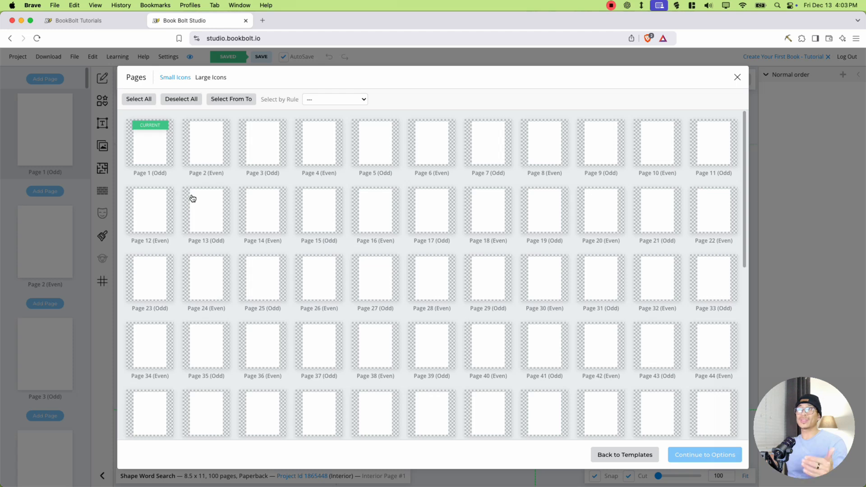
- Select pages 1 to 5 for the word search template and continue to its options
scroll(459, 260, down, 10)
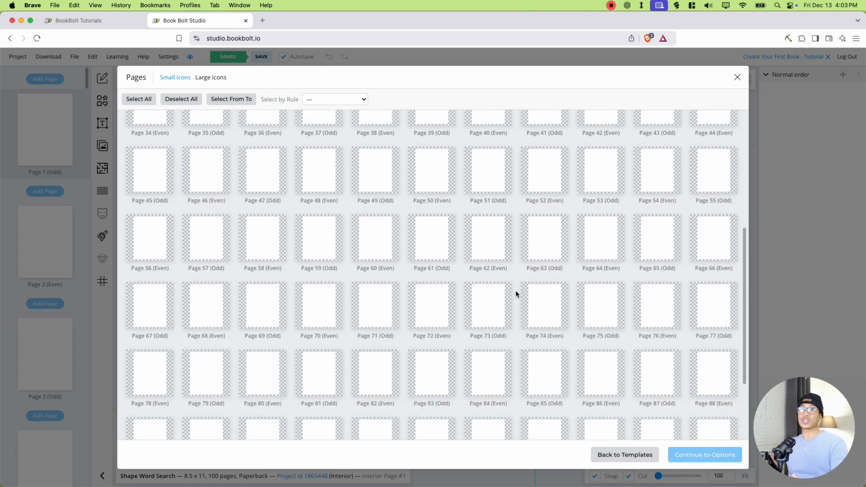
scroll(504, 295, up, 5)
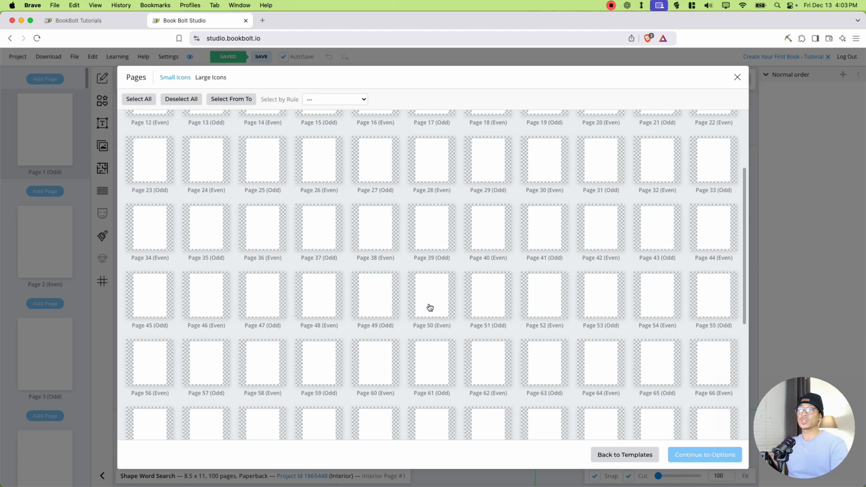
scroll(622, 350, down, 5)
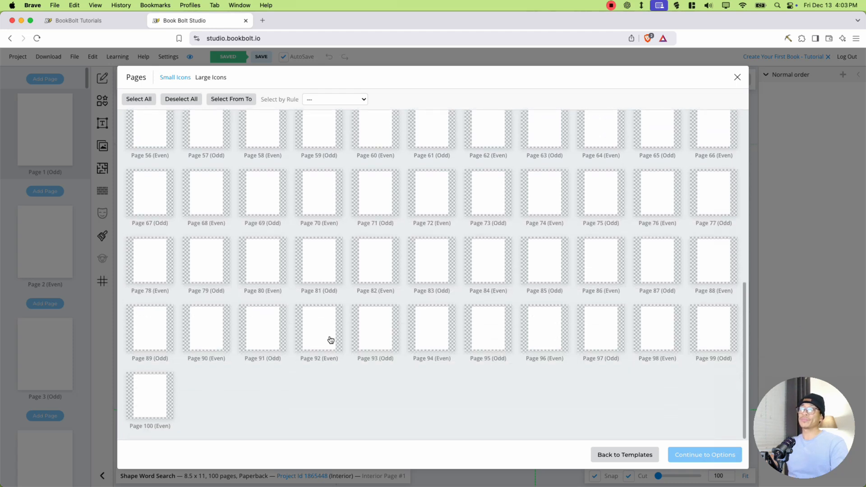
scroll(354, 350, up, 5)
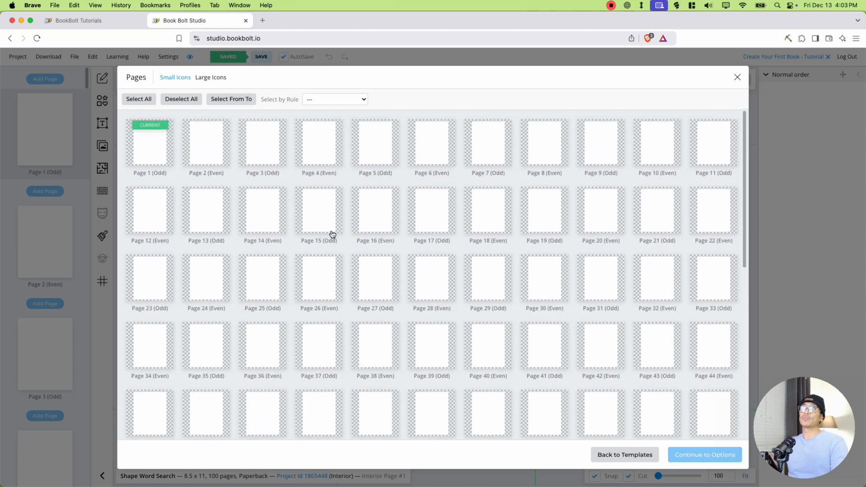
click(377, 144)
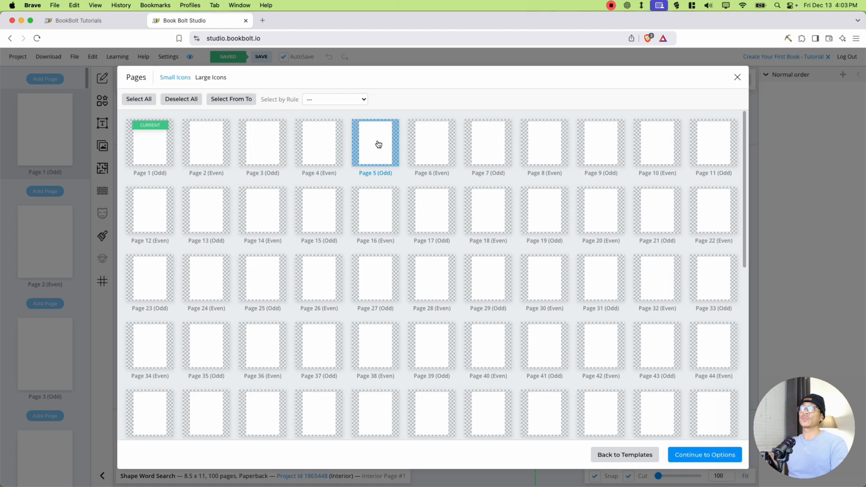
click(154, 152)
click(203, 149)
click(255, 150)
click(312, 144)
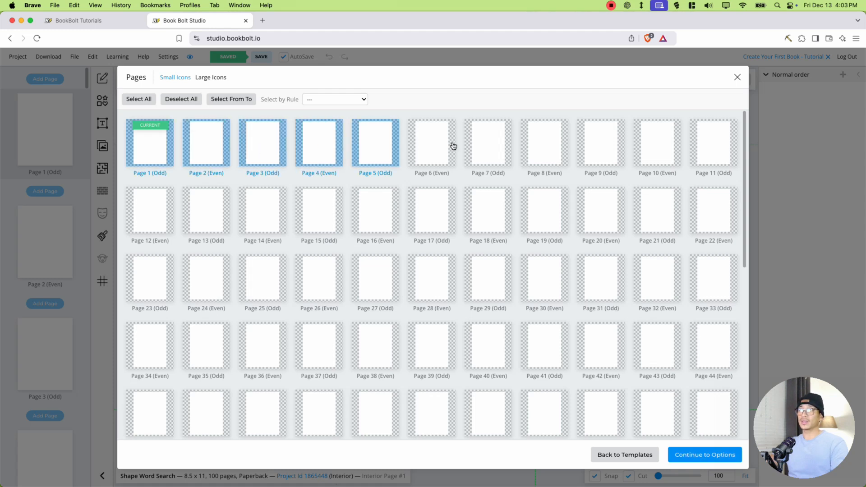
click(720, 458)
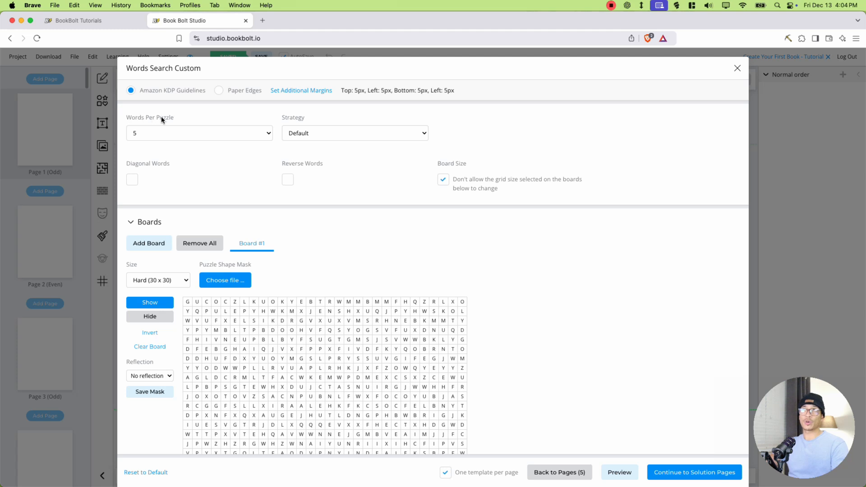
- Choose 5 words per puzzle and keep the Default strategy for the custom word search
click(183, 134)
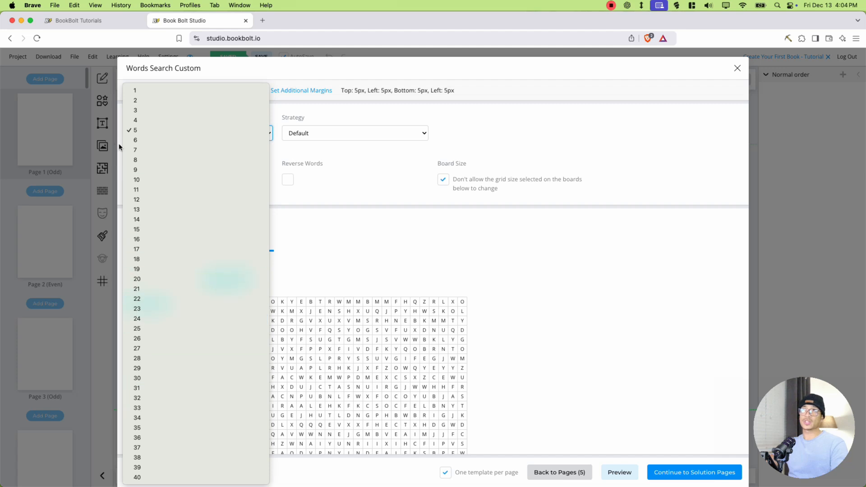
click(141, 130)
click(344, 130)
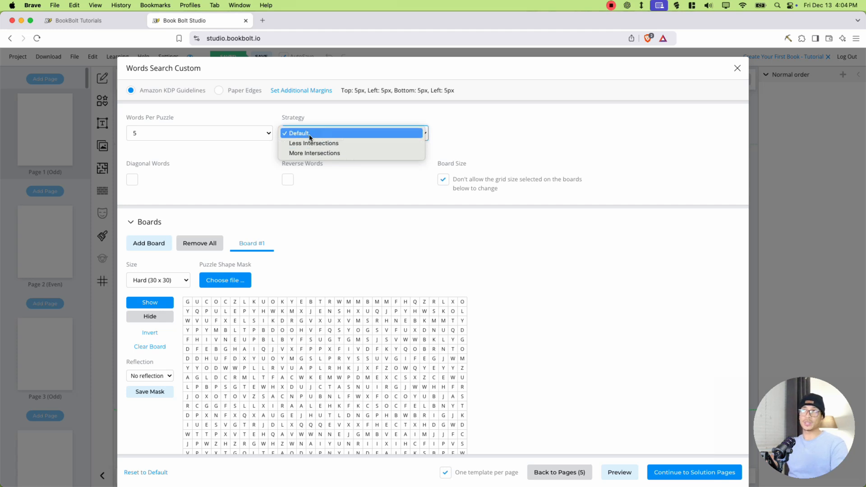
click(245, 162)
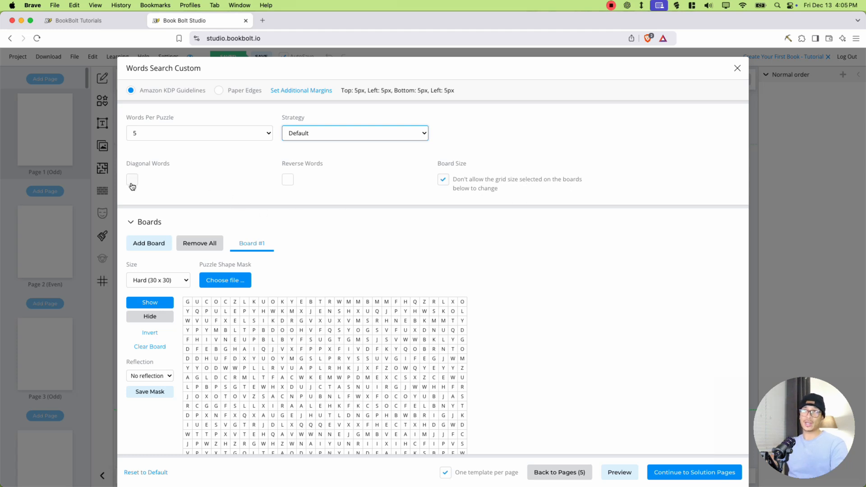
- Try the Easy (10 x 10) size for Board #1 and settle on Normal (20 x 20)
scroll(339, 128, down, 4)
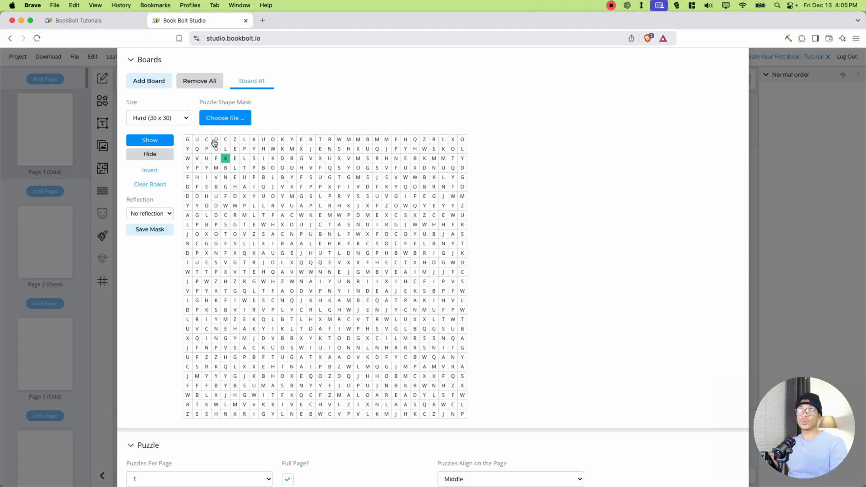
click(146, 117)
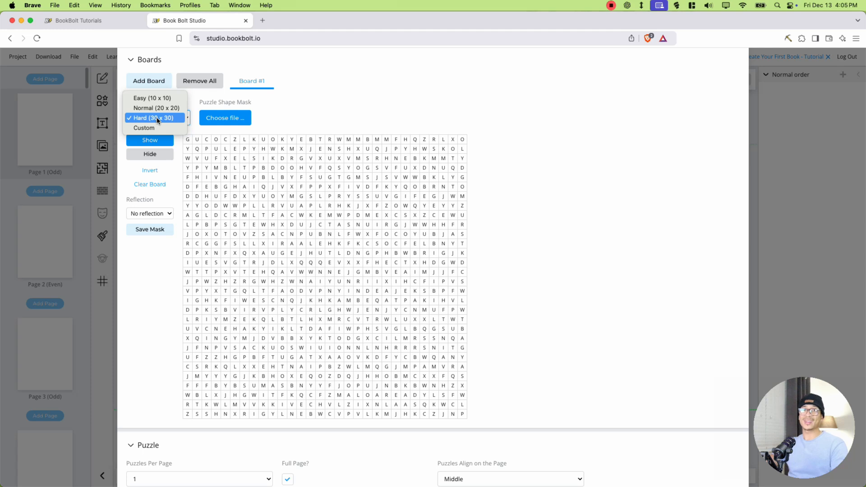
click(152, 98)
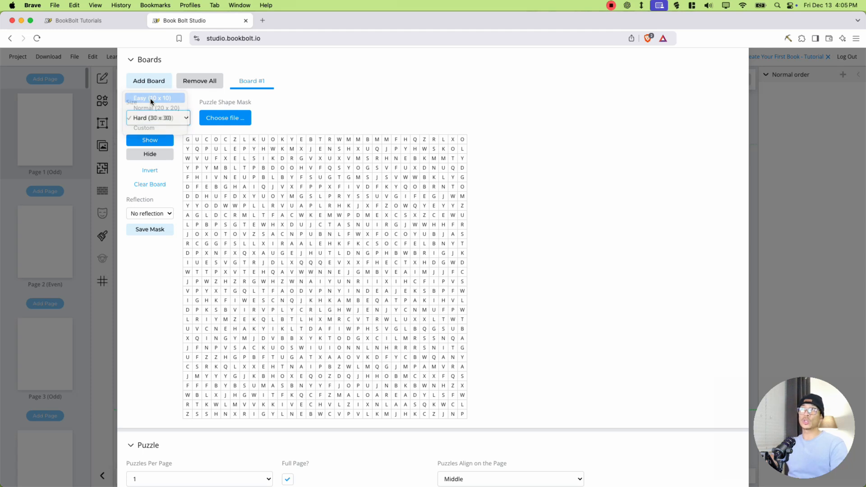
click(157, 117)
click(155, 127)
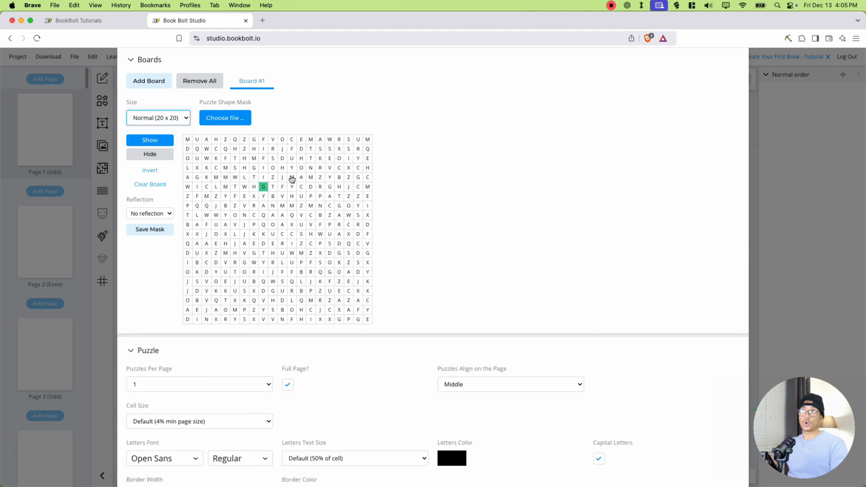
- Try the Hard (30 x 30) and Custom sizes for Board #1, and return it to Normal (20 x 20)
click(153, 118)
click(153, 128)
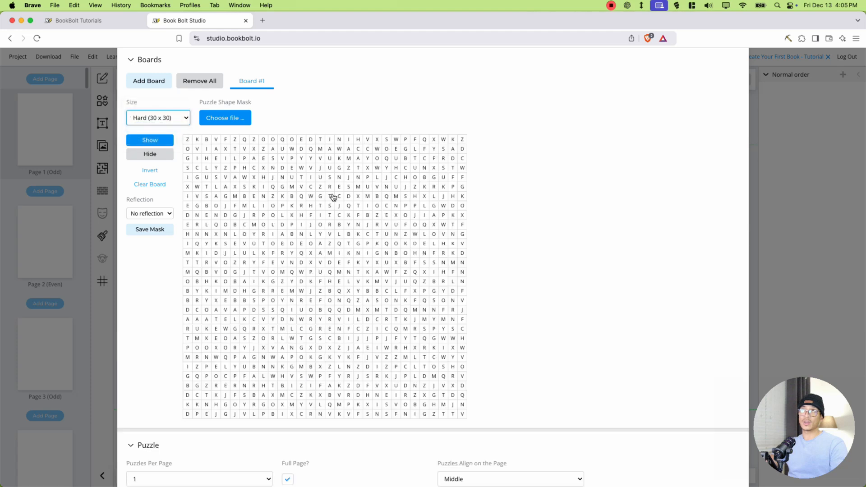
click(164, 120)
click(154, 128)
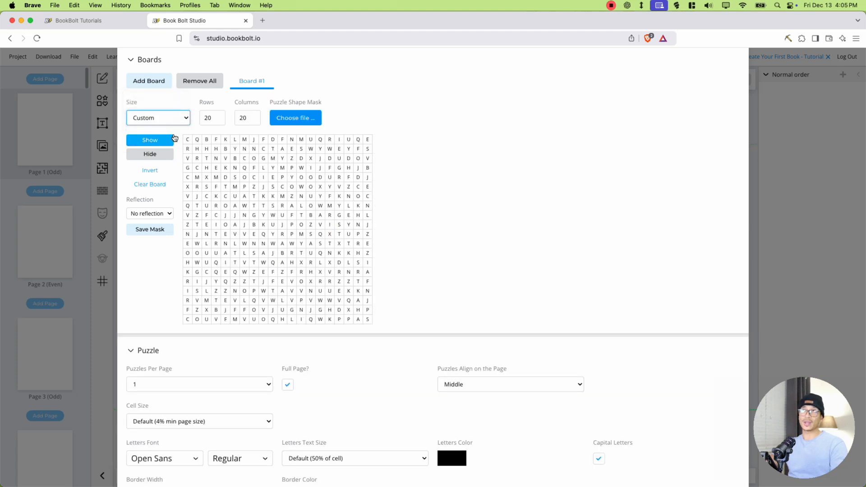
double_click(216, 119)
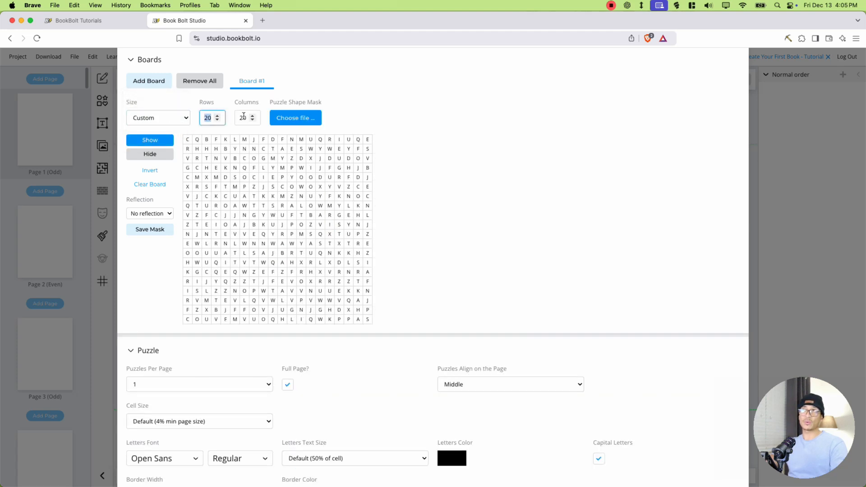
click(165, 121)
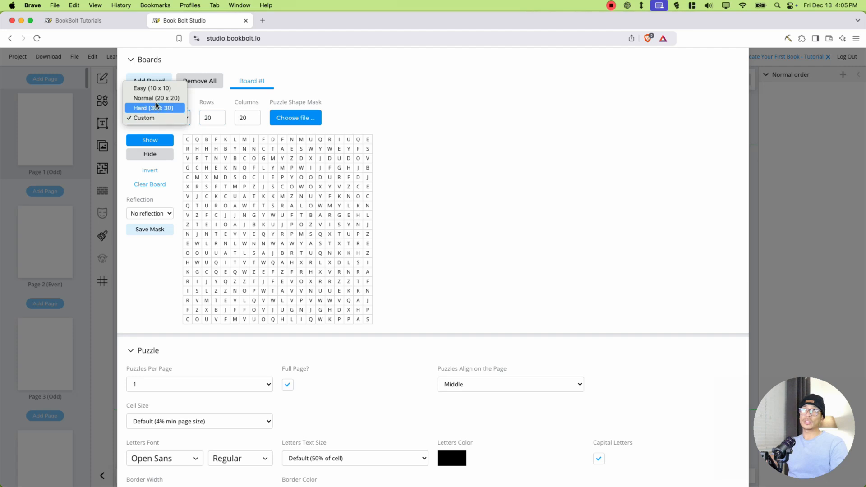
click(156, 98)
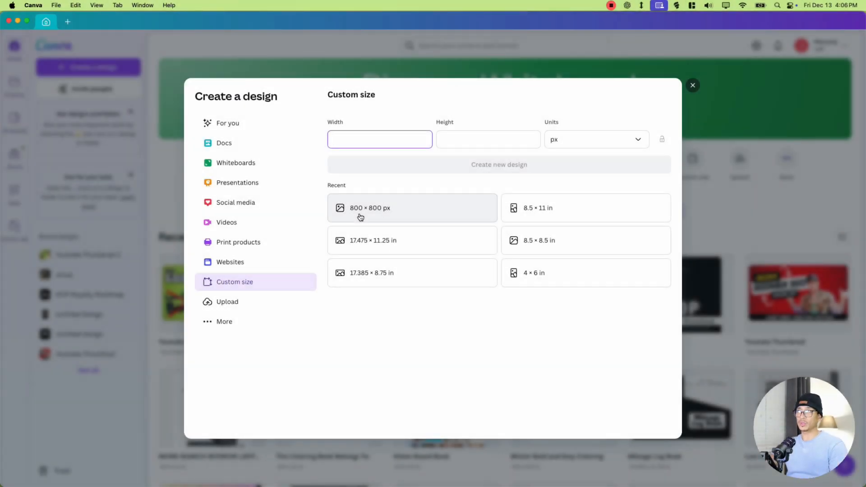
- Create an 800 × 800 px custom-size design in Canva and search its elements for butterfly
click(360, 218)
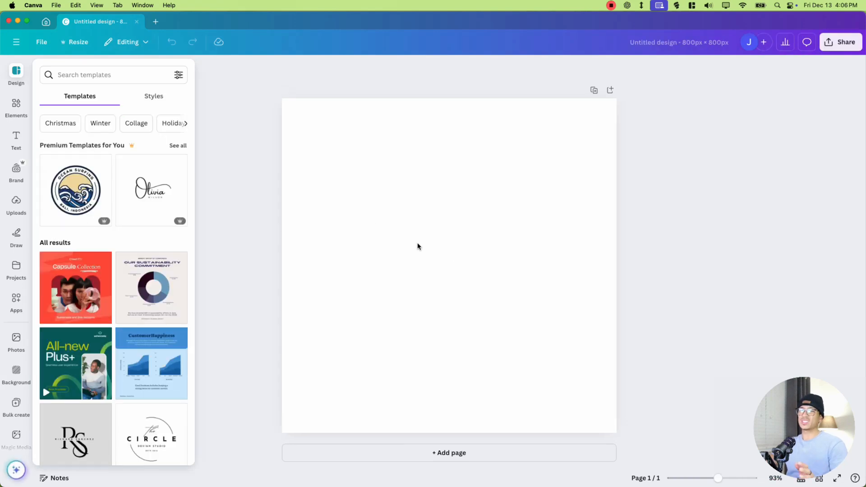
click(14, 108)
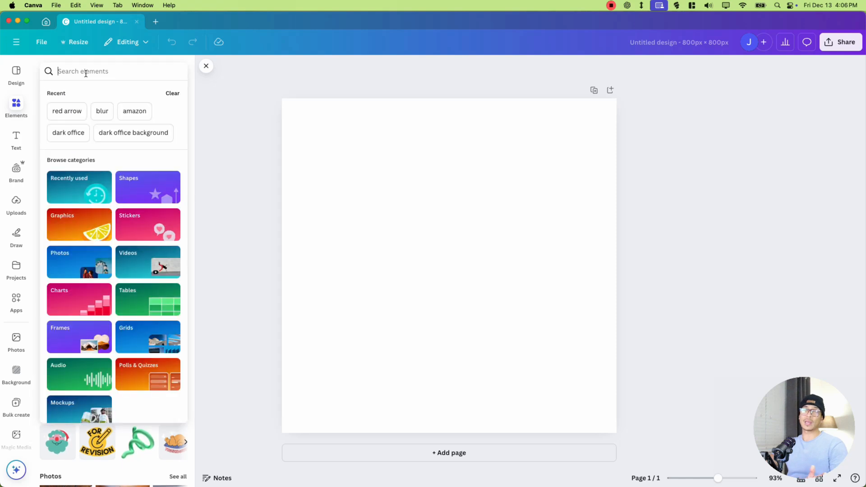
click(85, 73)
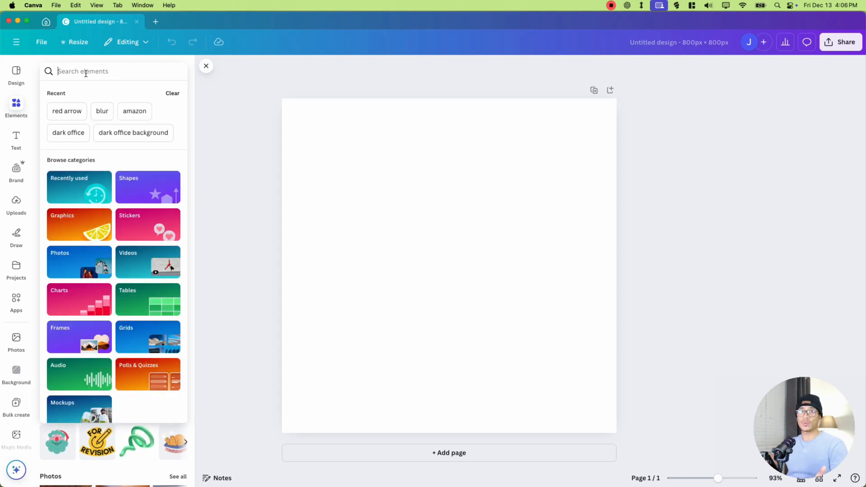
text(bu)
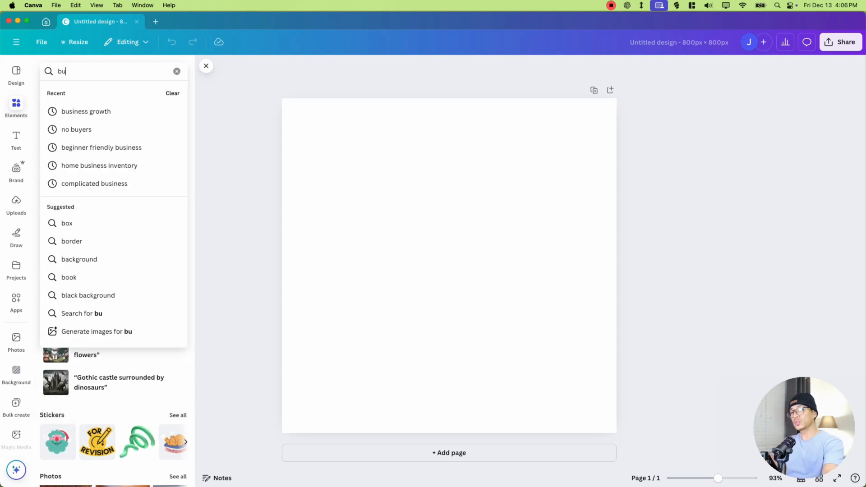
text(tterfly)
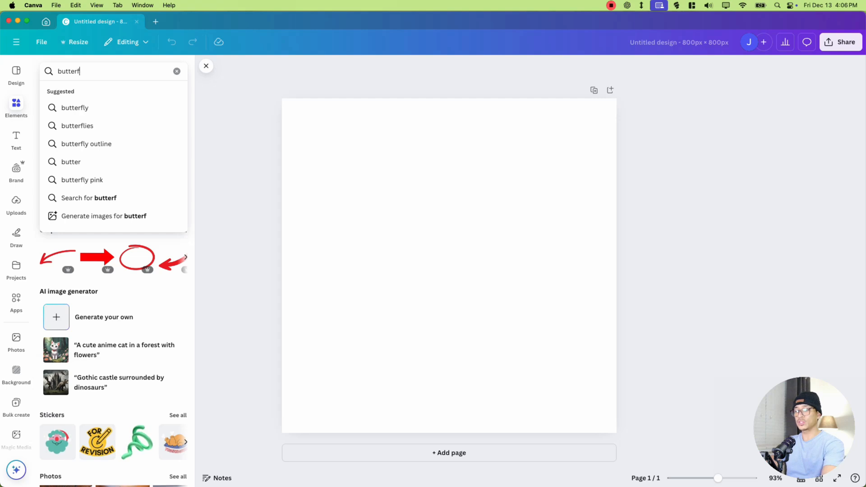
key(Return)
- Add the solid black butterfly silhouette to the page, enlarge it to nearly the full page width and centre it
scroll(158, 336, down, 2)
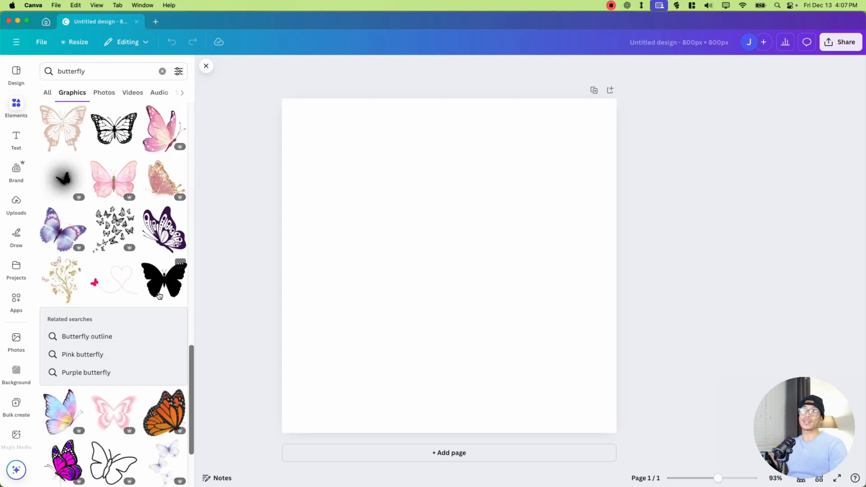
click(163, 270)
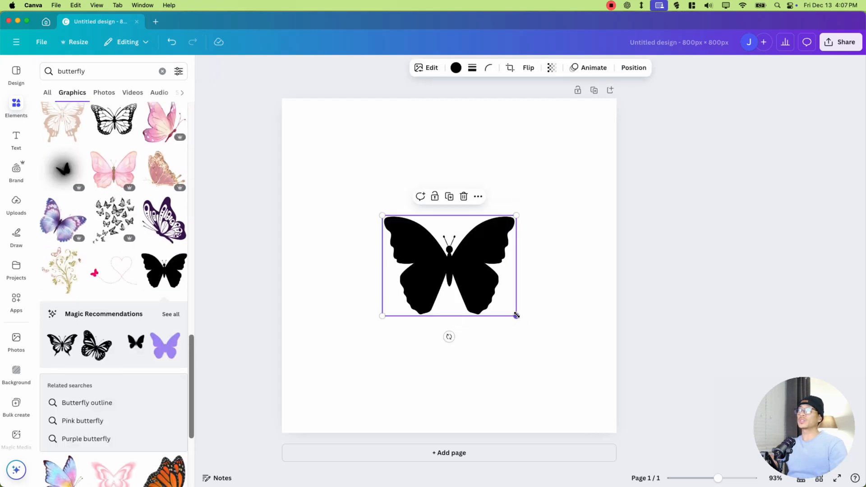
drag(517, 316, 602, 414)
drag(508, 293, 409, 222)
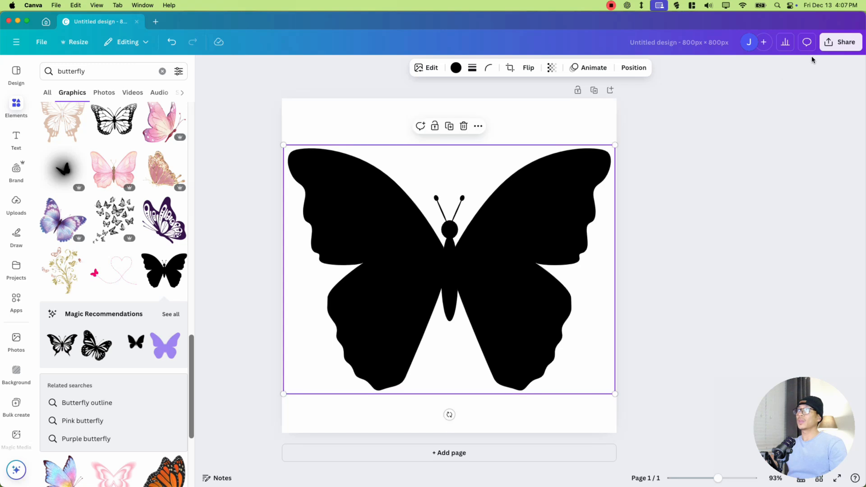
- Download the butterfly design as an 800 × 800 px PNG
click(830, 44)
click(704, 231)
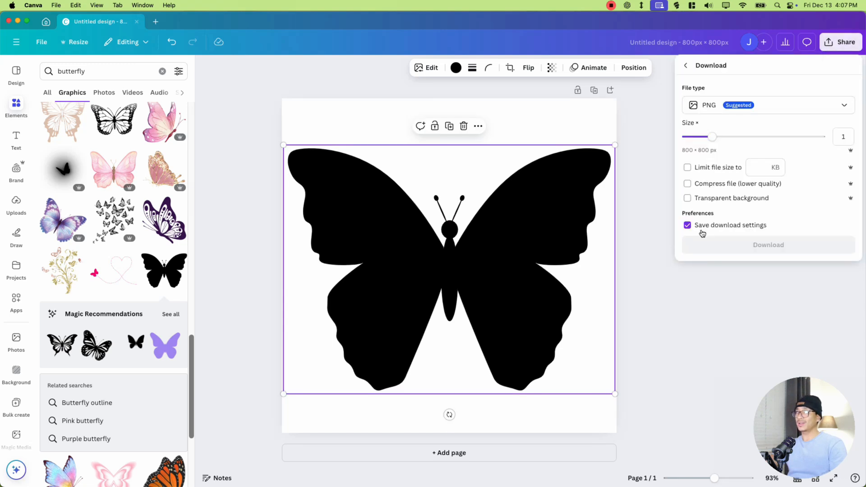
click(698, 200)
click(776, 249)
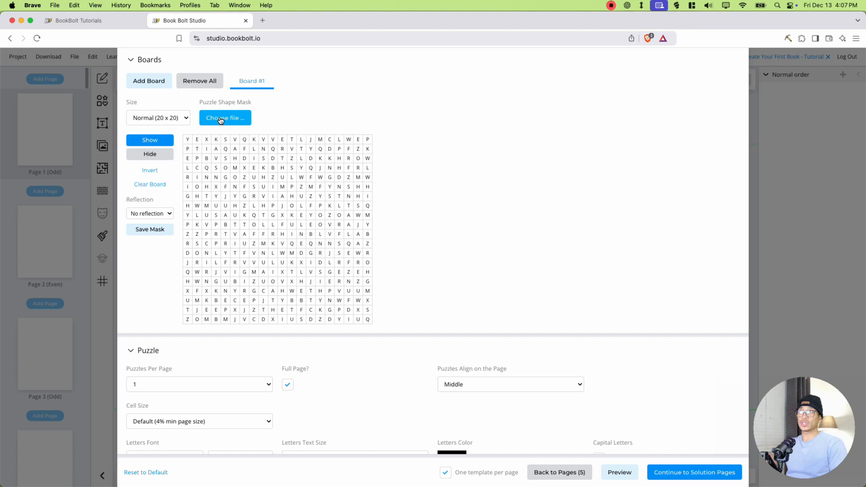
- In Book Bolt Studio, load Untitled design.png from Downloads as the puzzle shape mask of Board #1
click(221, 119)
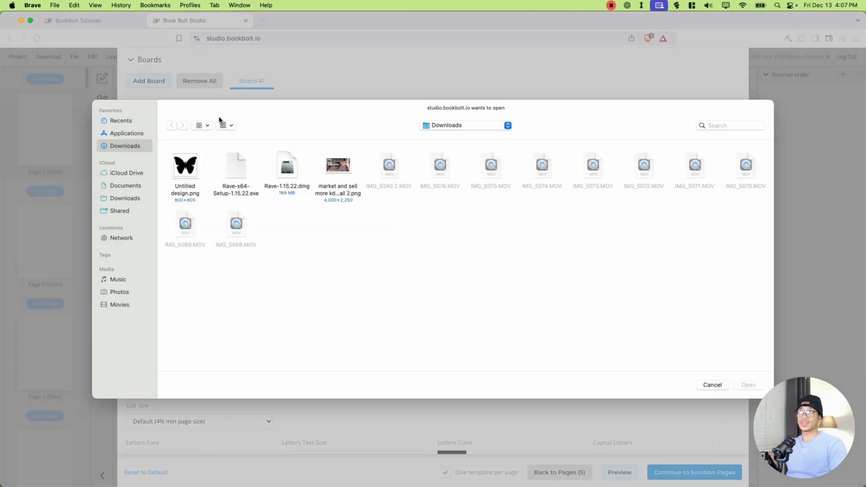
double_click(185, 167)
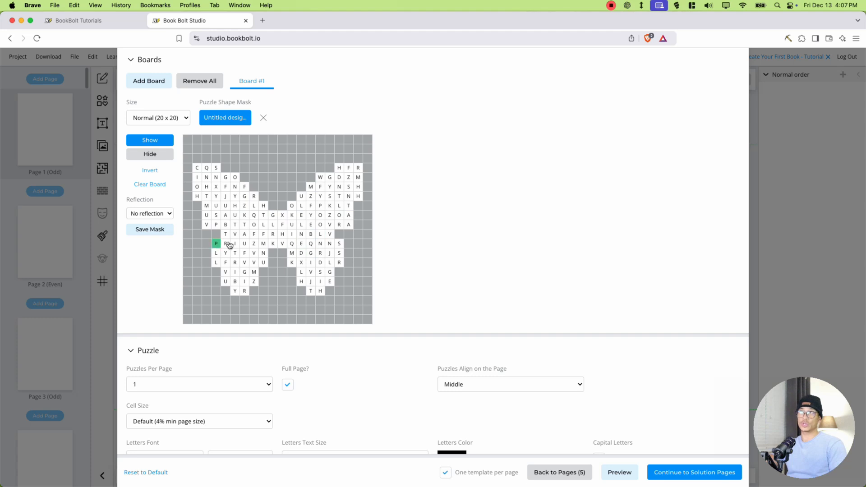
scroll(232, 204, up, 1)
scroll(232, 204, down, 1)
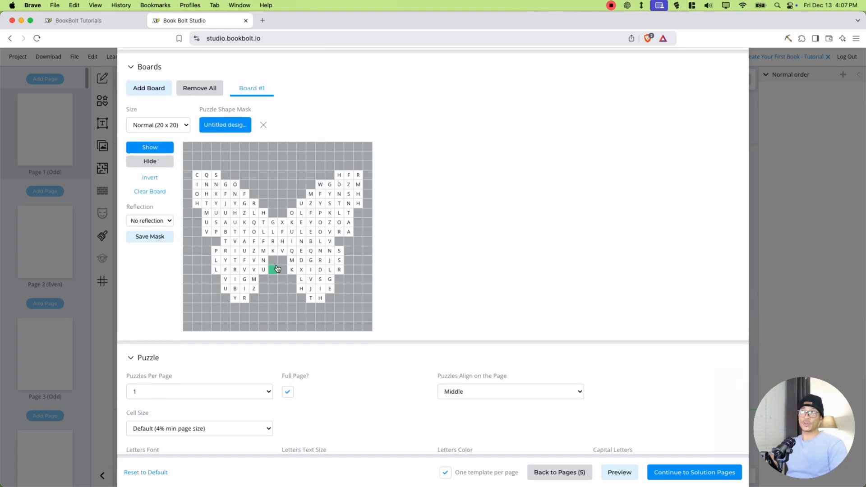
- Add a second board, and try a higher puzzle usage count for Board #1 before setting it back to 1
click(158, 92)
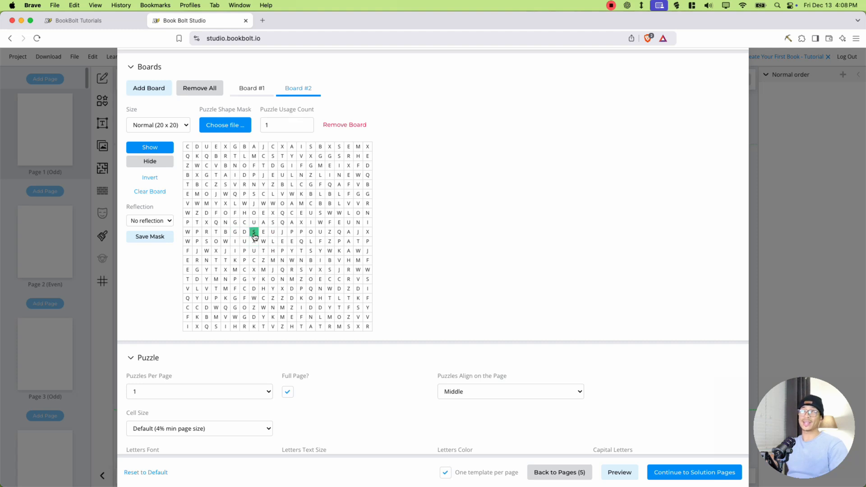
click(254, 89)
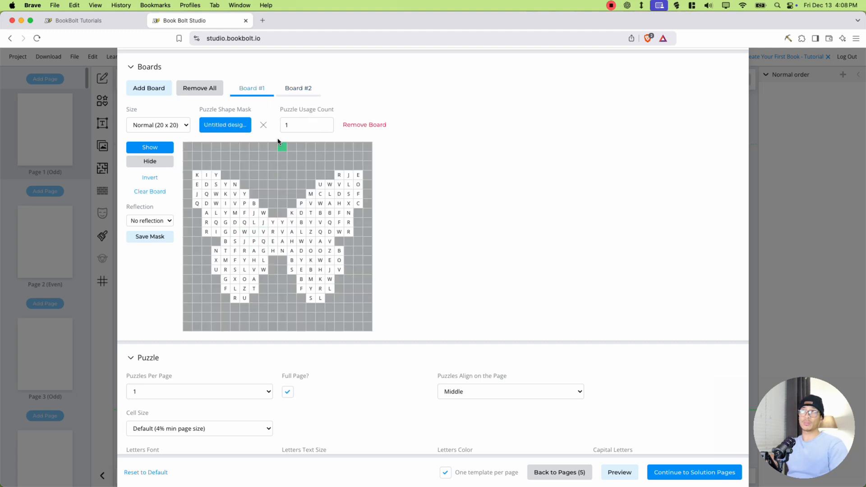
click(324, 123)
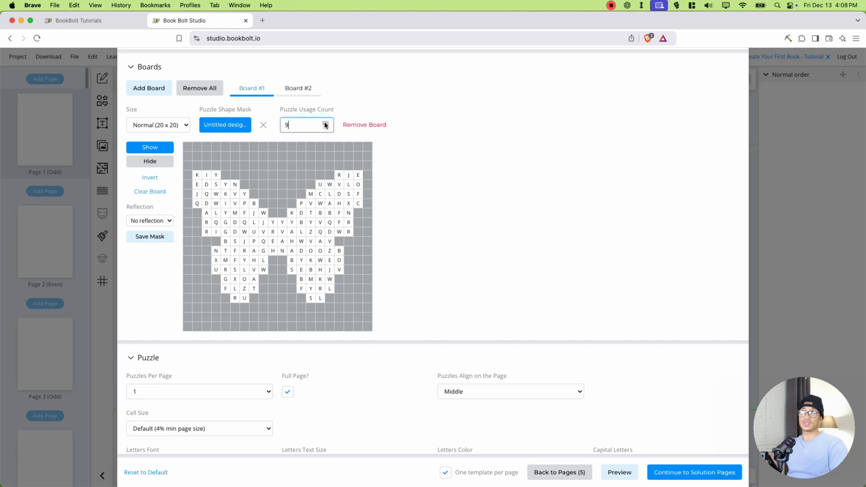
click(325, 128)
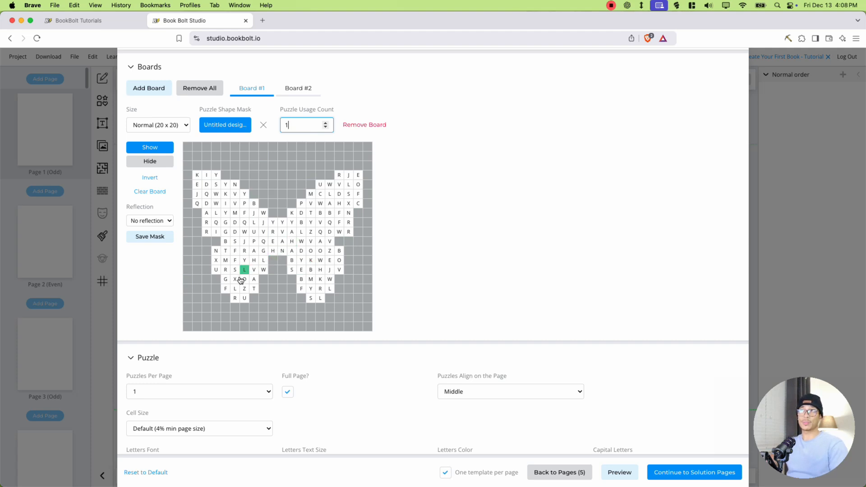
click(296, 89)
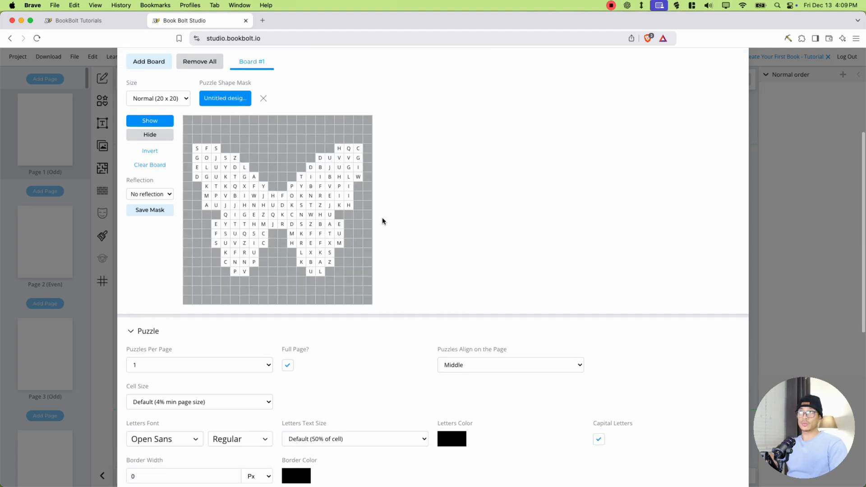
- Keep 1 puzzle per page and the Default (4% min page size) cell size in the puzzle settings
scroll(380, 218, down, 5)
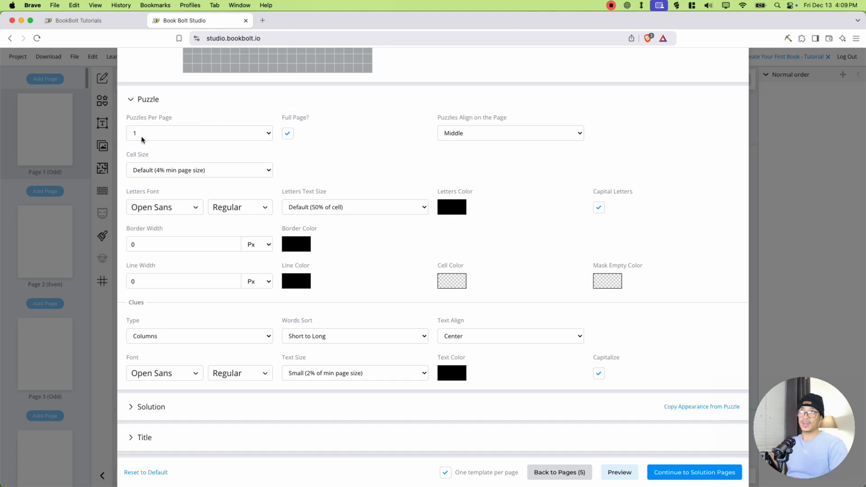
click(166, 133)
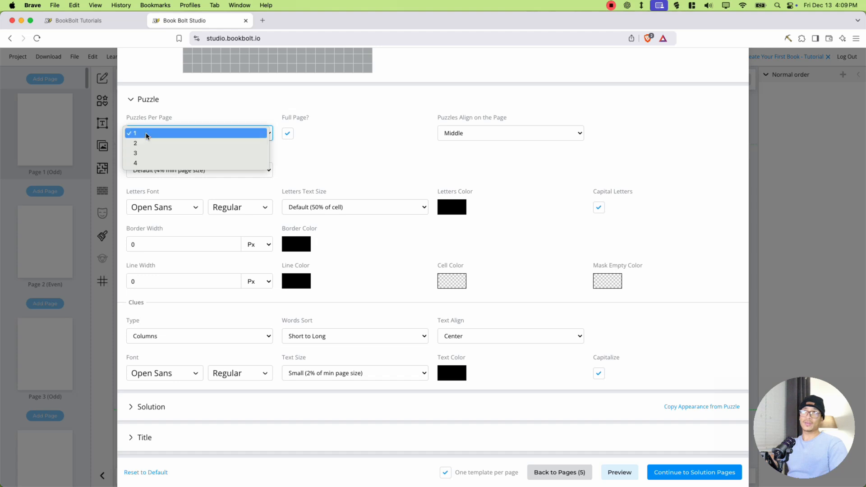
click(145, 133)
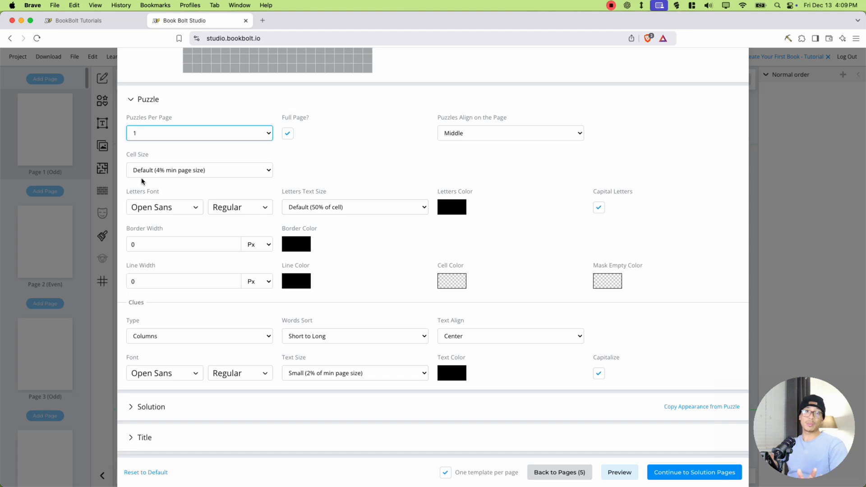
click(155, 170)
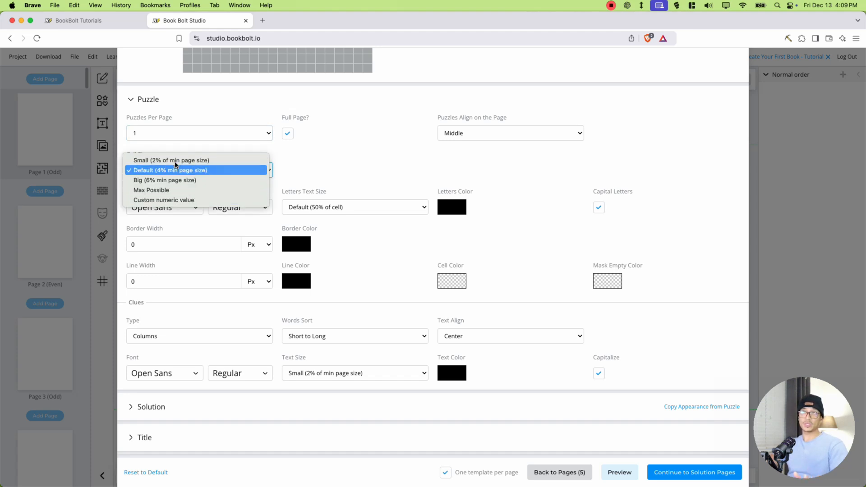
click(166, 172)
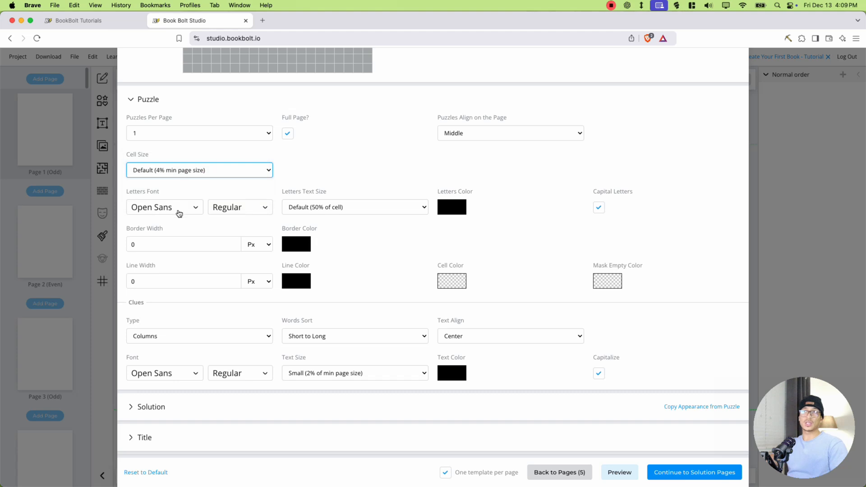
- Browse the free fonts and text sizes for the puzzle letters, keeping Open Sans and Default (50% of cell)
click(179, 214)
scroll(199, 347, down, 5)
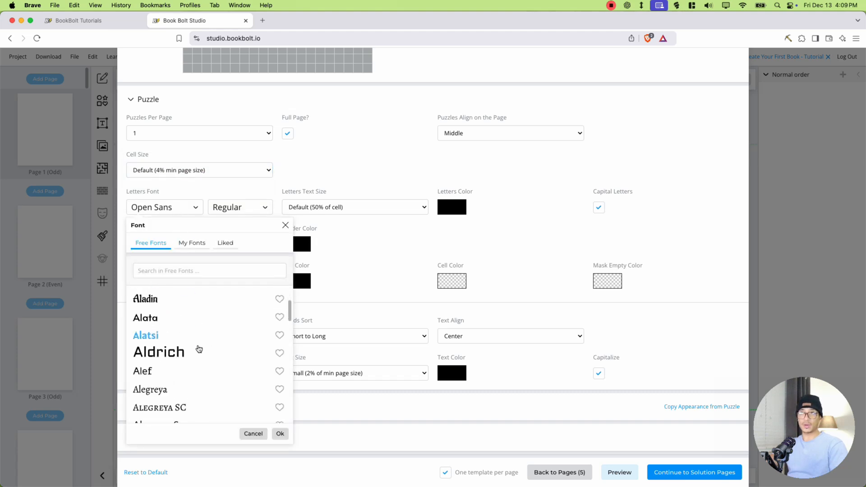
scroll(199, 348, down, 10)
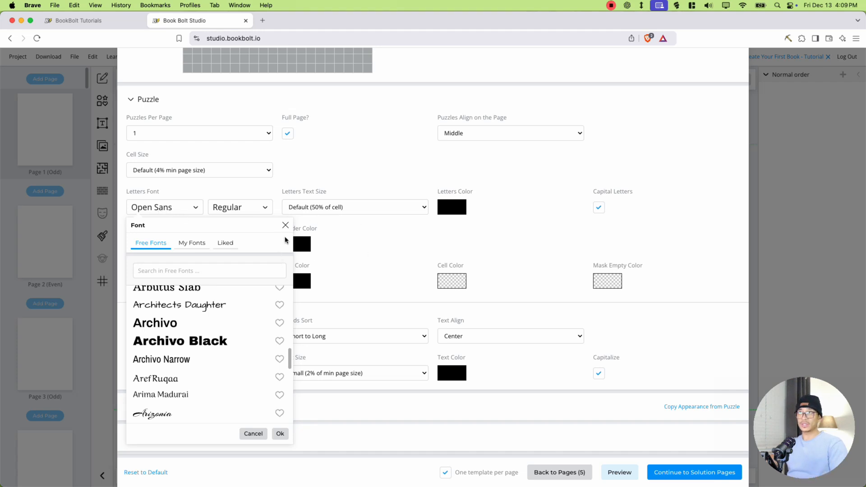
click(286, 225)
click(360, 207)
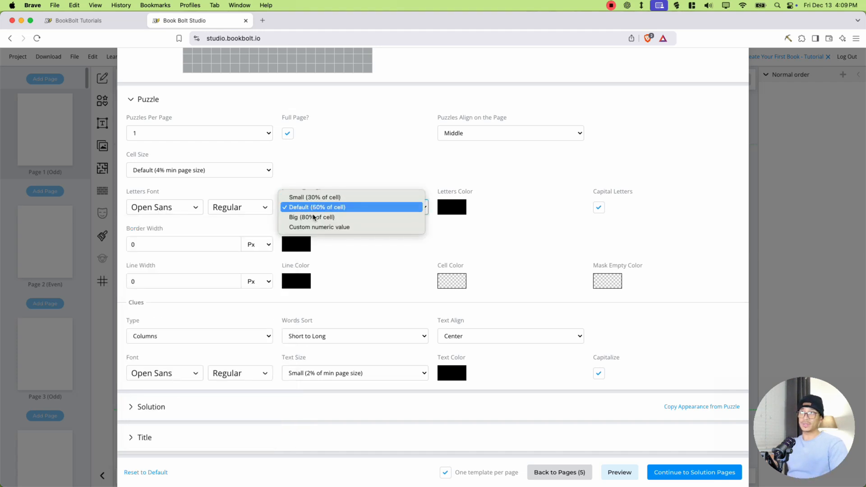
click(363, 259)
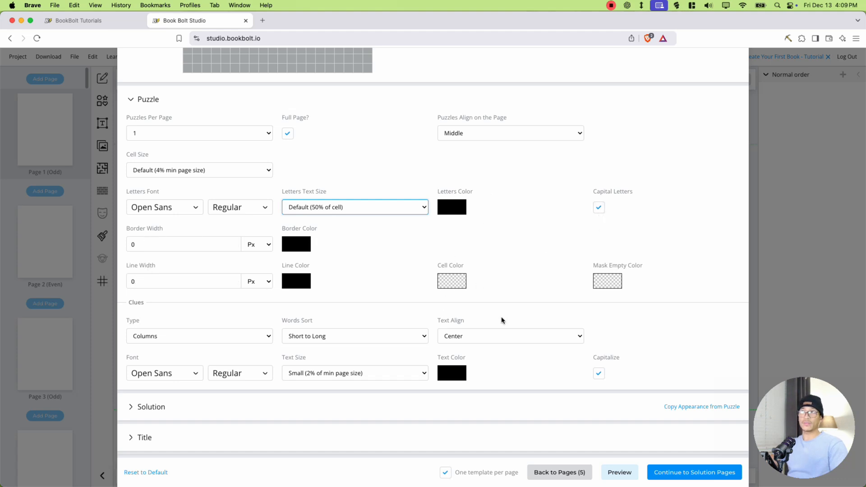
- Expand the Solution settings and keep the solutions placed after all puzzle pages
scroll(474, 311, down, 4)
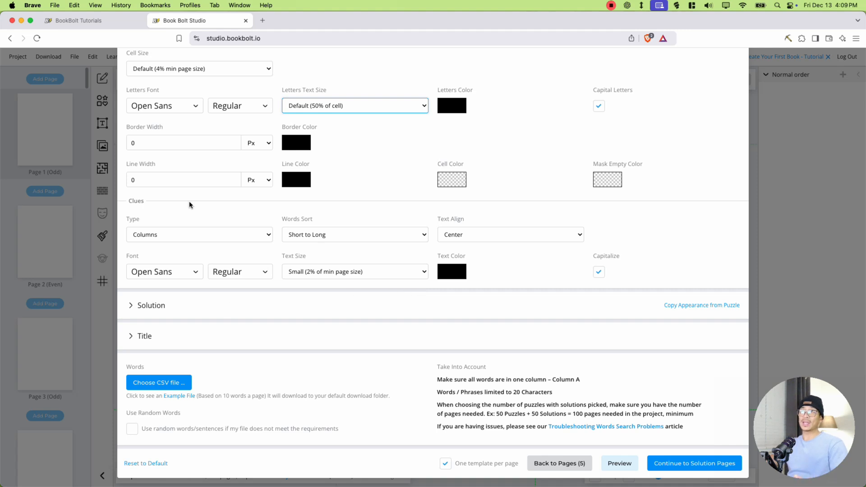
click(153, 306)
scroll(296, 247, down, 4)
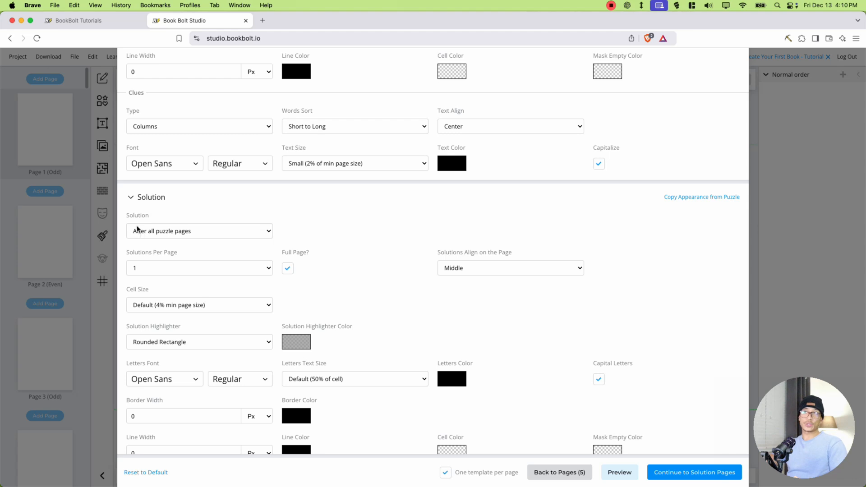
click(161, 232)
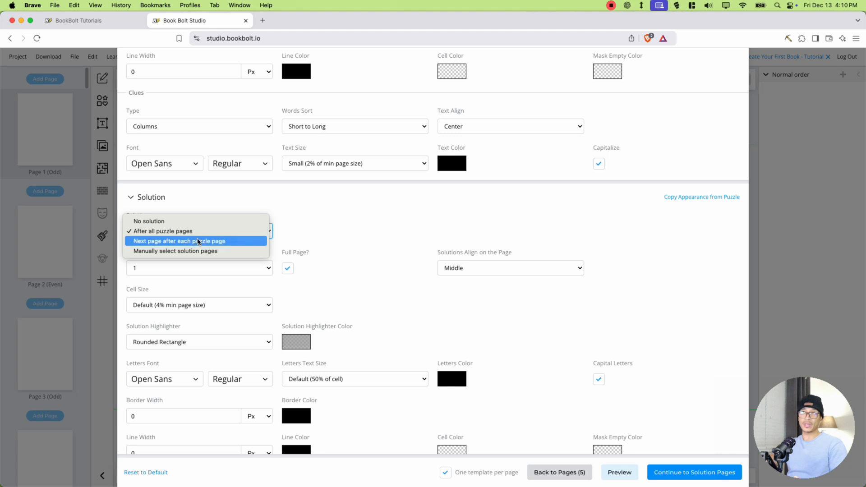
click(141, 232)
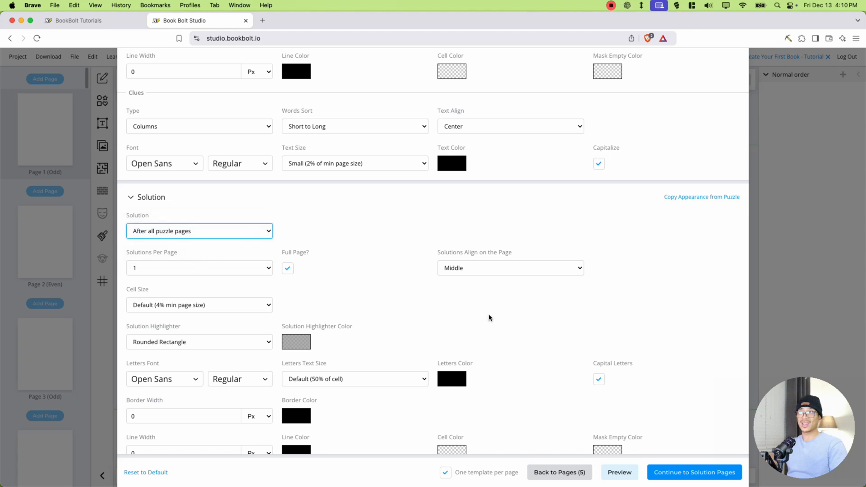
- Download the example words file and load wordsSearchCustom_example.csv as the puzzle word list
scroll(419, 348, down, 3)
scroll(407, 334, down, 3)
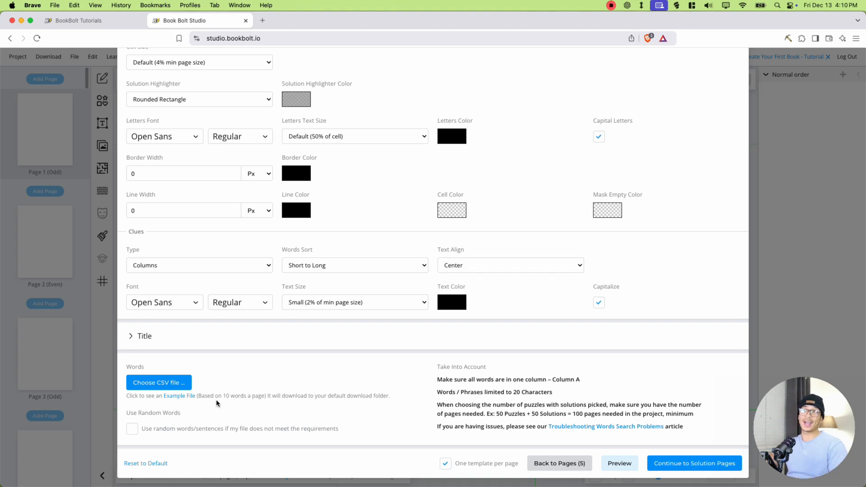
click(179, 396)
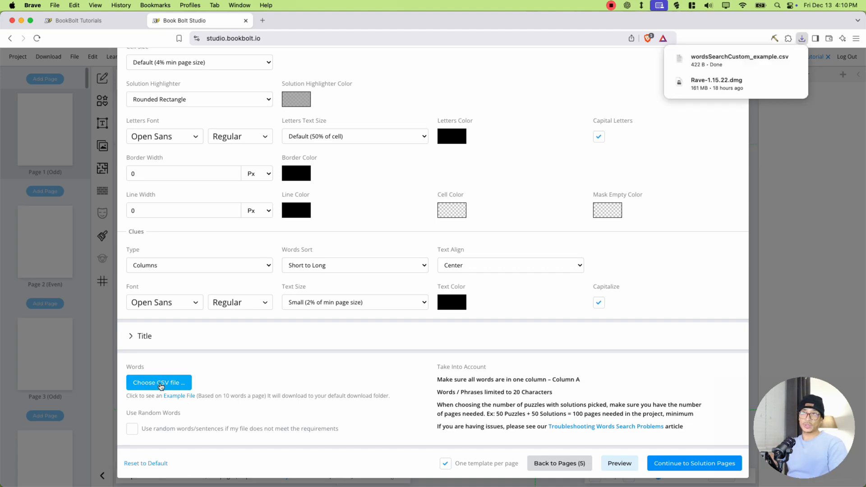
click(159, 383)
double_click(186, 167)
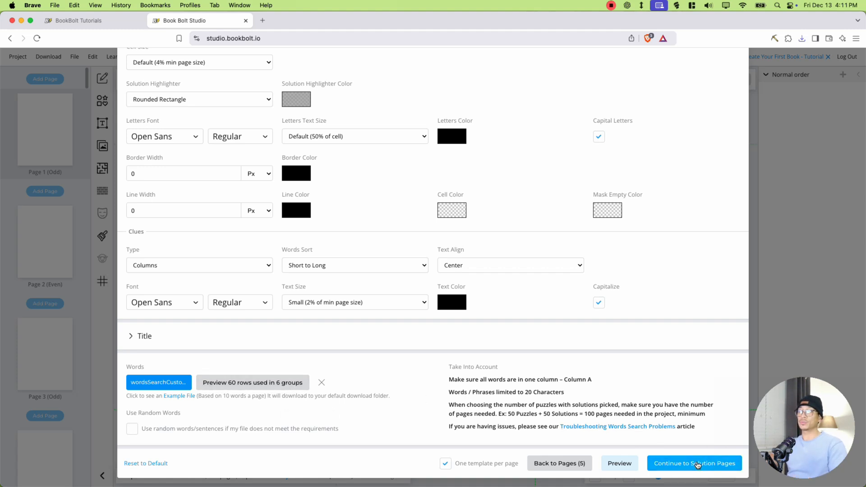
- Preview the sample puzzle and solution, and generate the book with solutions #1 to #5 on pages 6 to 10
click(619, 464)
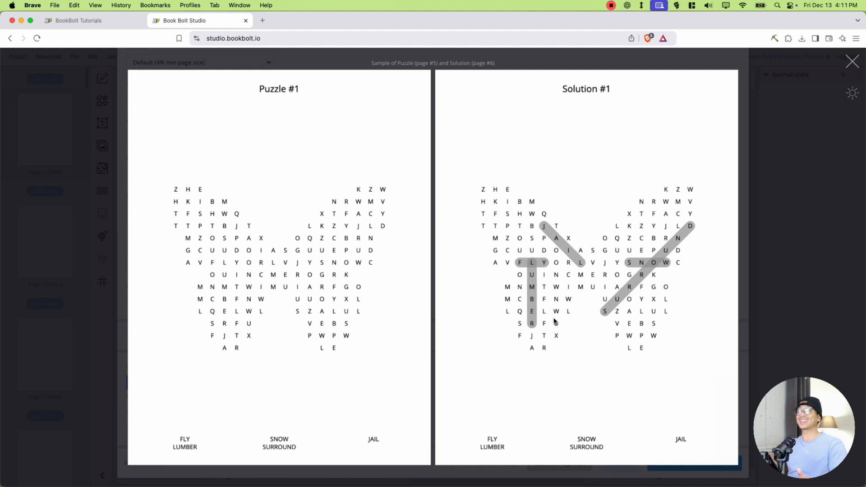
key(Escape)
click(679, 463)
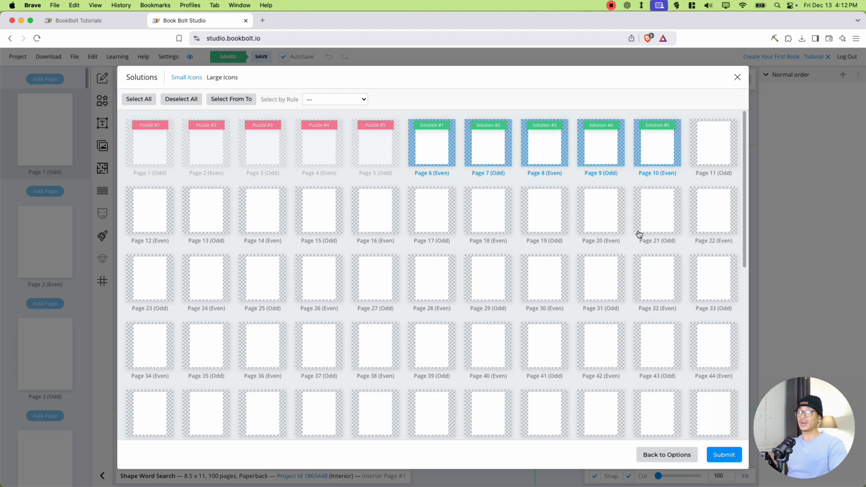
scroll(640, 244, down, 4)
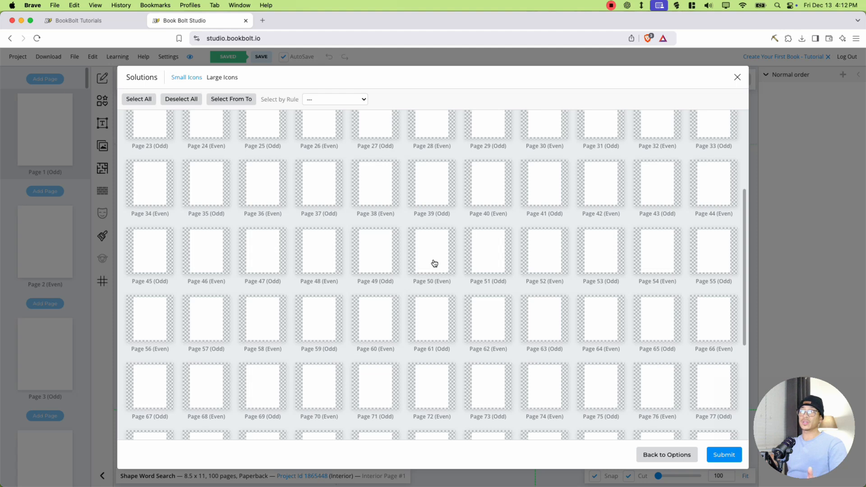
scroll(663, 289, down, 4)
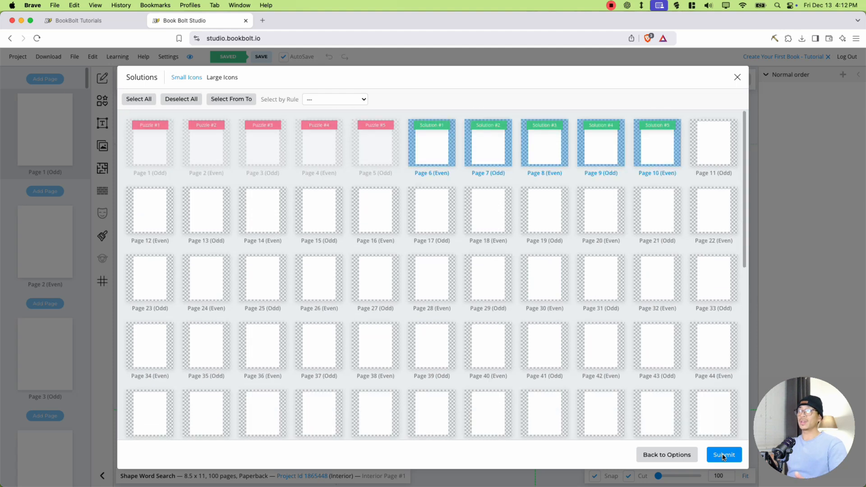
click(723, 454)
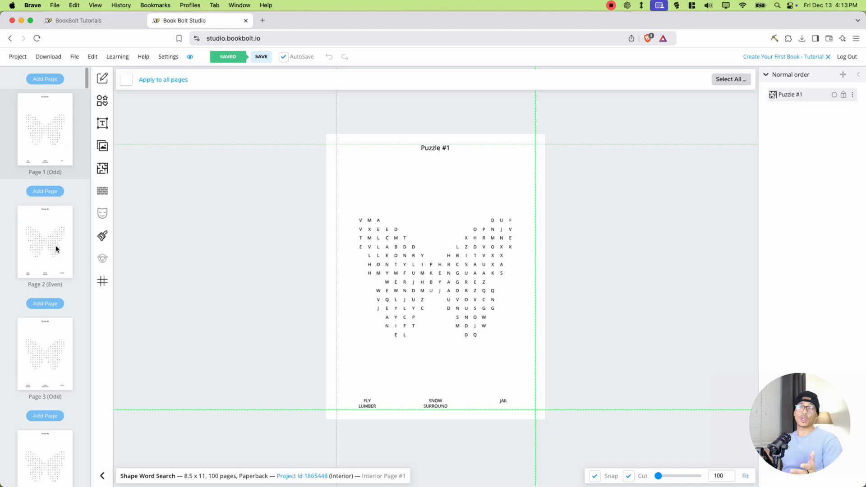
- Look through the generated butterfly puzzles on pages 1 to 5
click(49, 143)
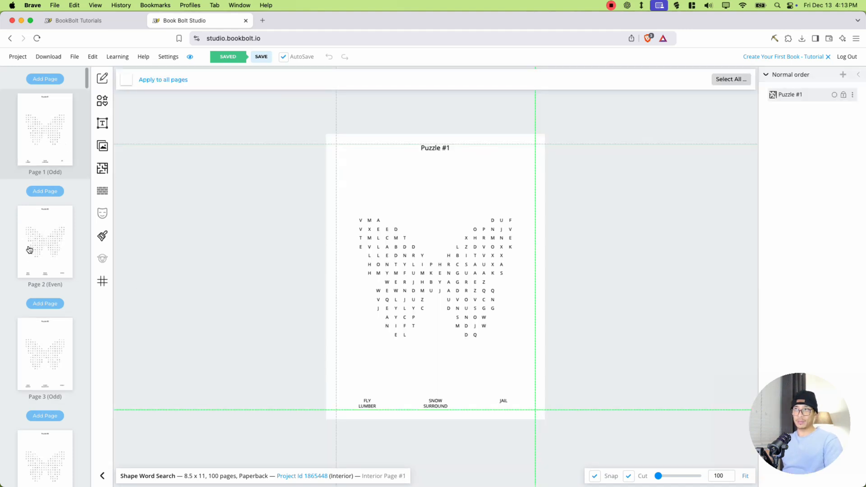
click(29, 250)
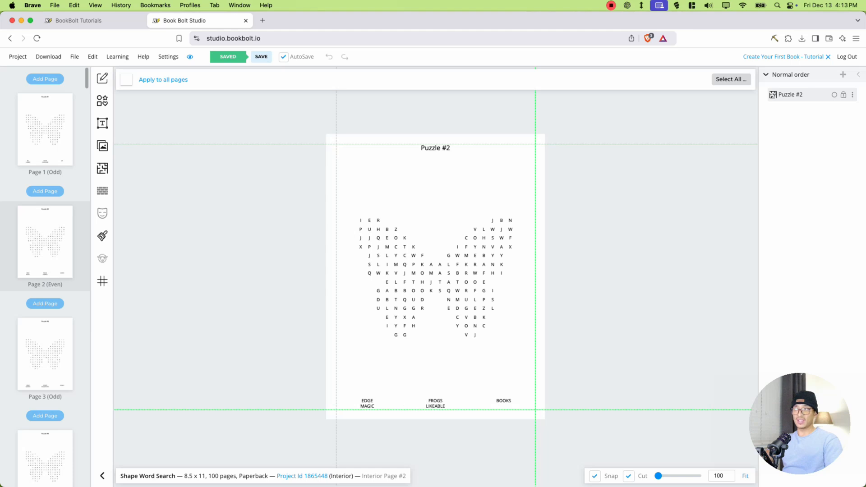
scroll(330, 368, down, 1)
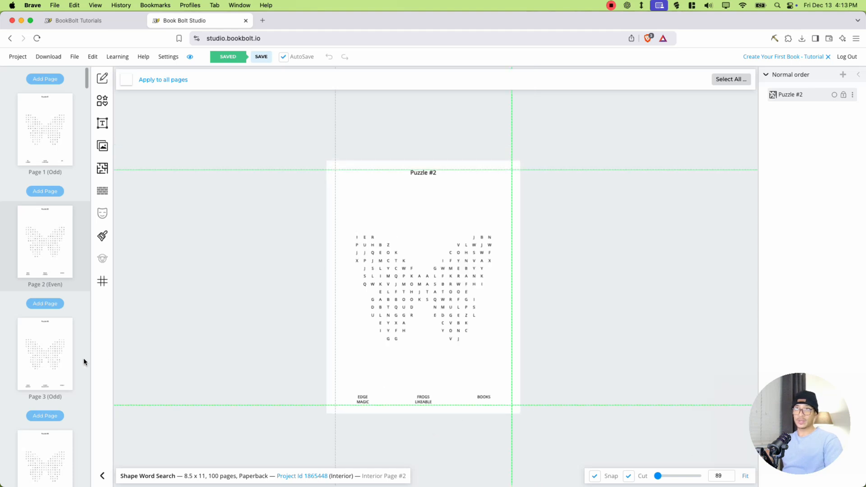
click(27, 355)
scroll(38, 342, down, 5)
click(44, 308)
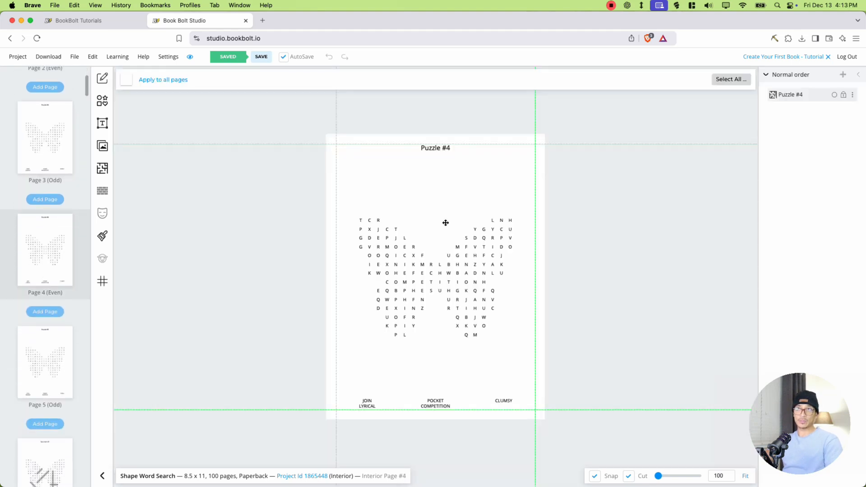
click(27, 348)
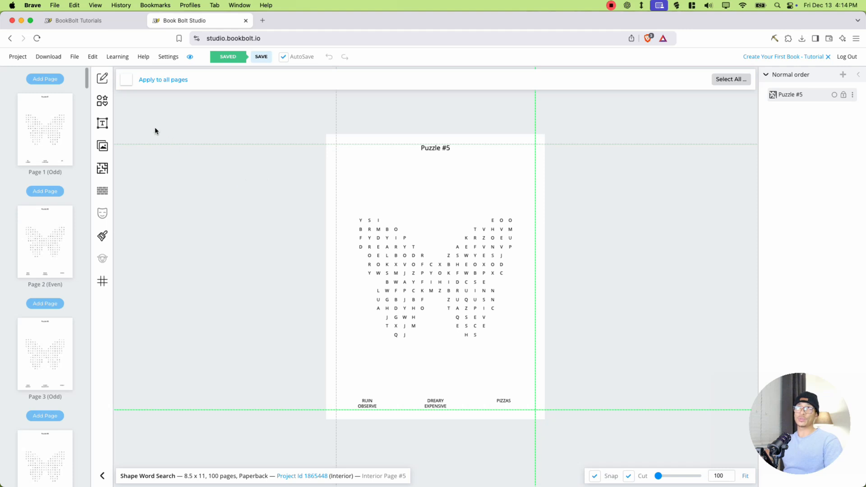
- Open the download options for the word search interior
click(48, 61)
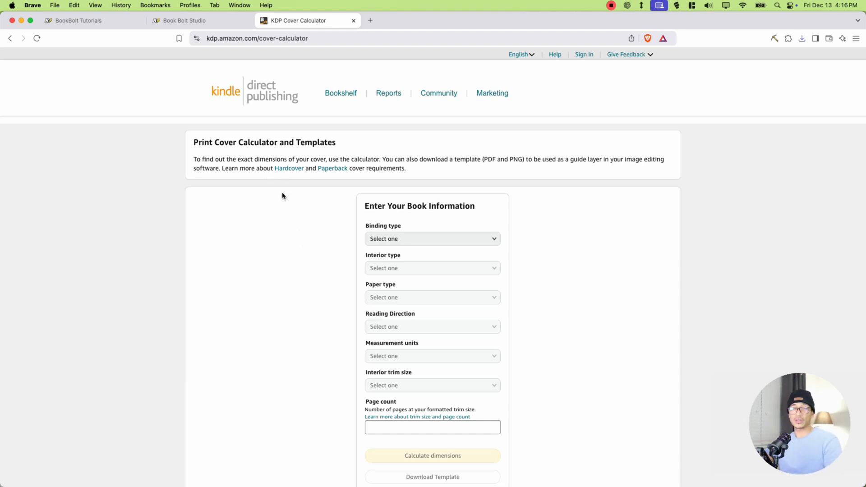
- In the KDP Cover Calculator, choose Paperback binding, a Black & white interior and White paper
scroll(333, 225, down, 2)
click(369, 186)
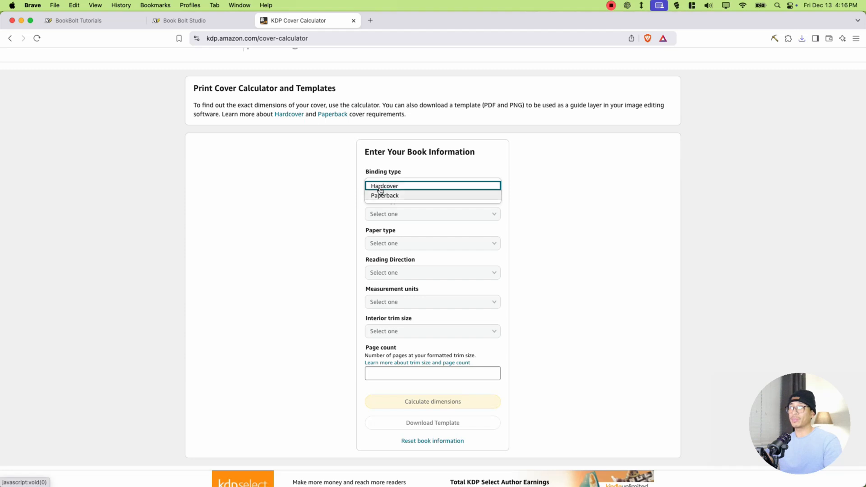
click(387, 196)
click(392, 215)
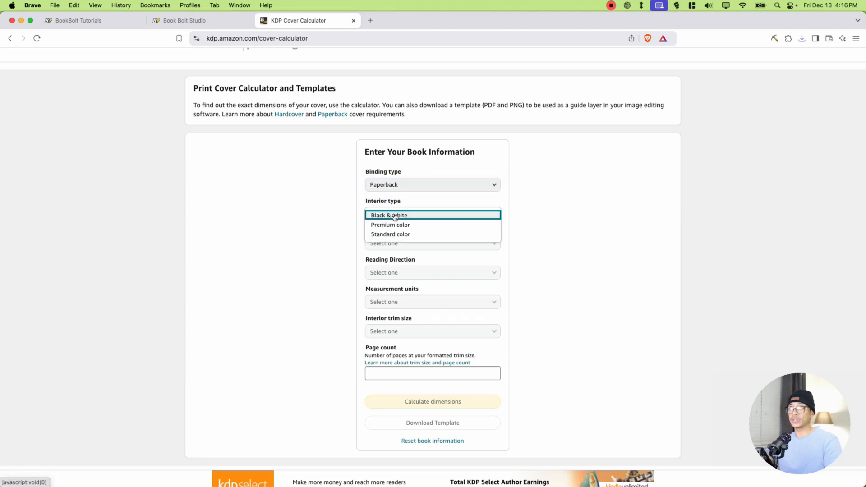
click(394, 215)
click(397, 244)
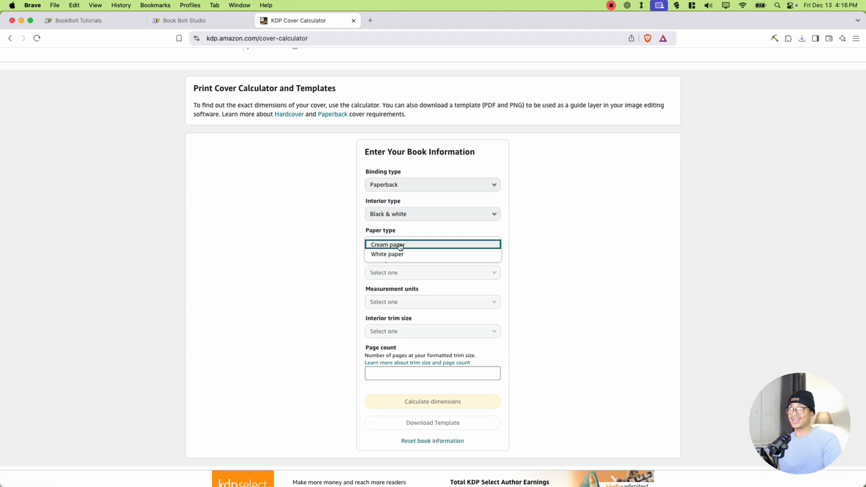
click(401, 254)
- Set the cover's reading direction to Left to Right, units to Inches and interior trim size to 8.5 x 11 in
click(402, 271)
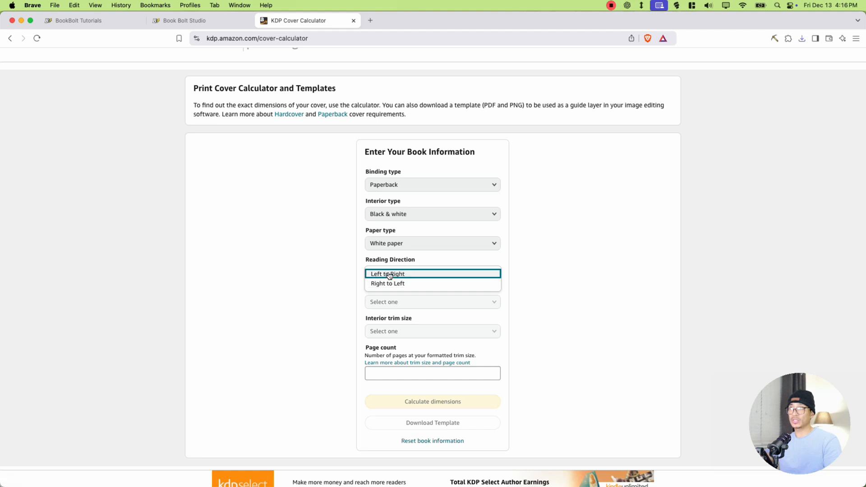
click(403, 273)
click(403, 301)
click(401, 303)
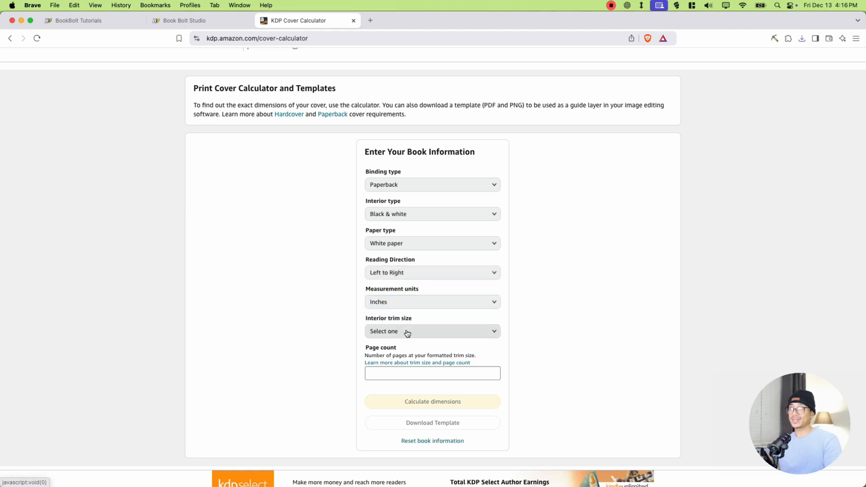
click(405, 332)
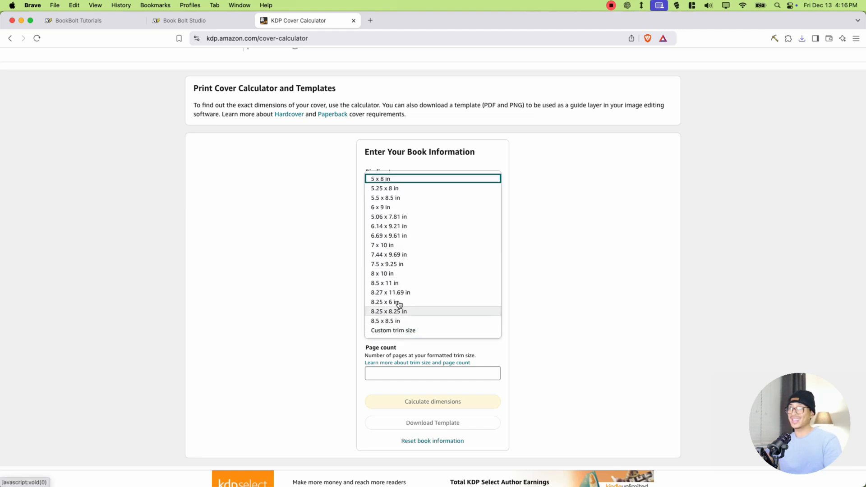
click(394, 283)
- Enter a page count of 100 and calculate the cover dimensions
scroll(399, 339, down, 3)
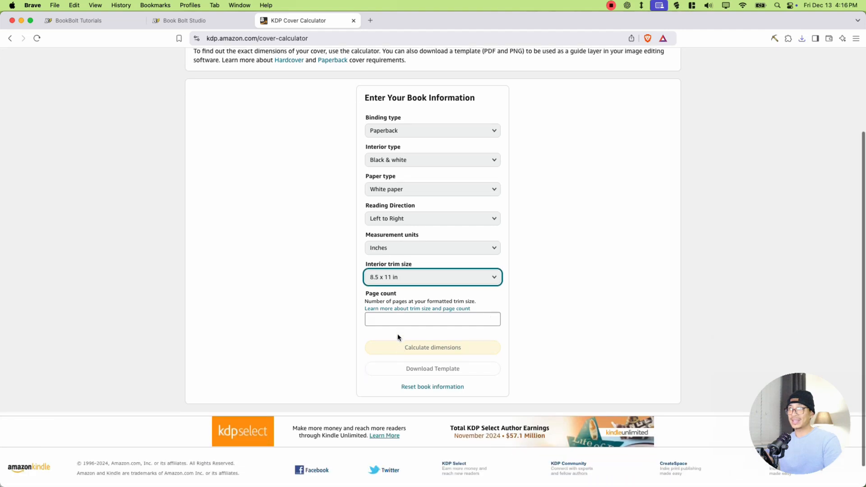
click(399, 321)
text(100)
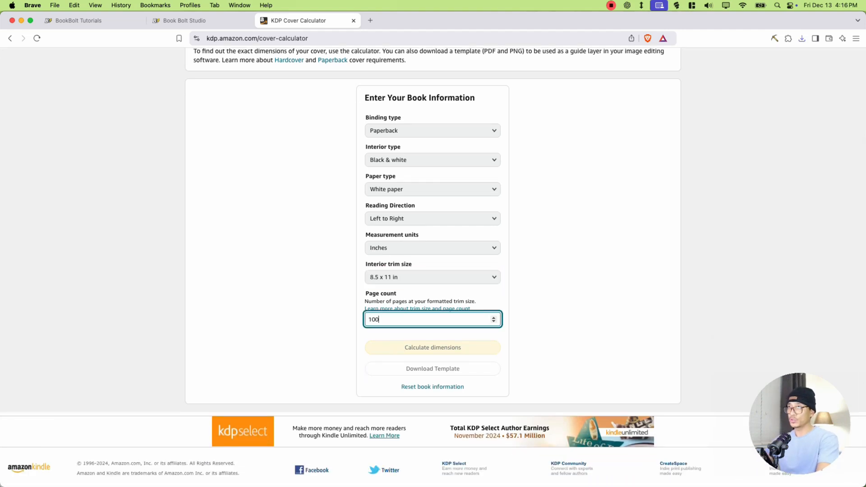
click(443, 348)
click(443, 347)
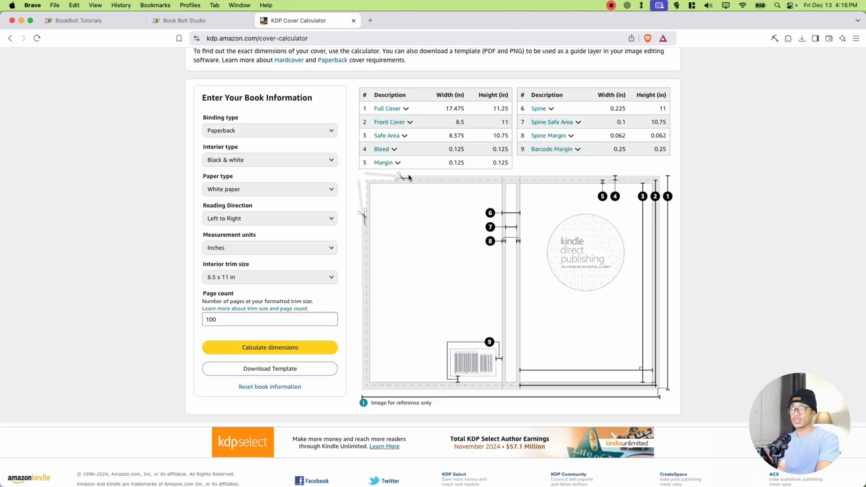
- Take the full cover dimensions to Canva and create a custom-size design of 17.475 × 11.25 in
drag(443, 110, 484, 108)
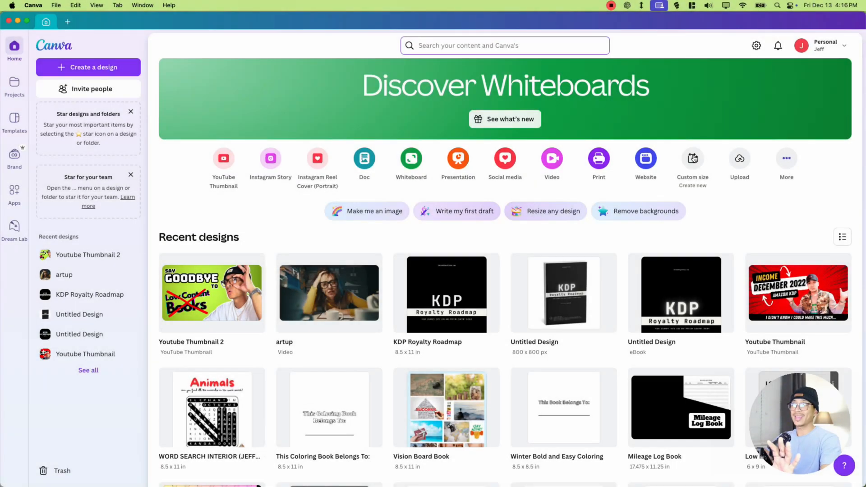
click(693, 158)
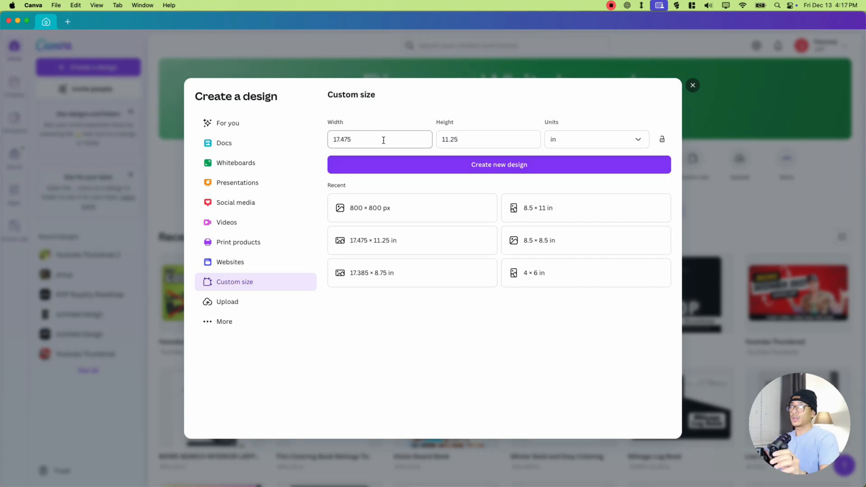
click(480, 171)
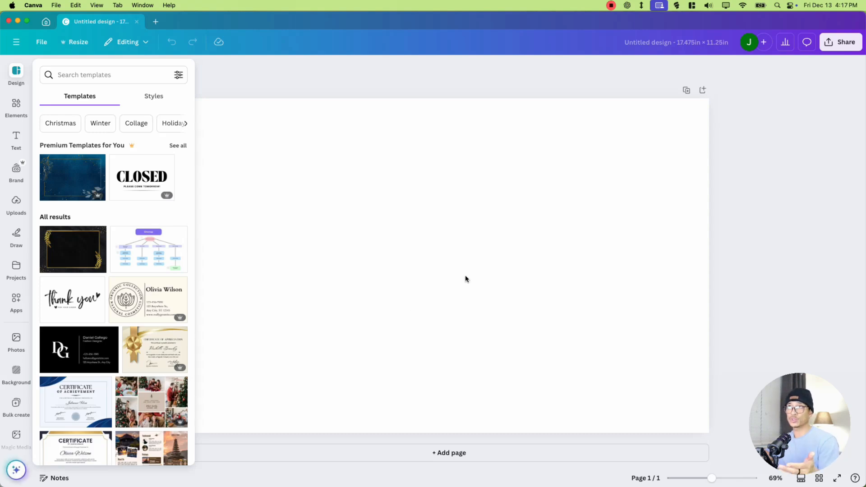
- Return to the KDP Cover Calculator in Brave and save the cover template to Downloads
key(super+Tab)
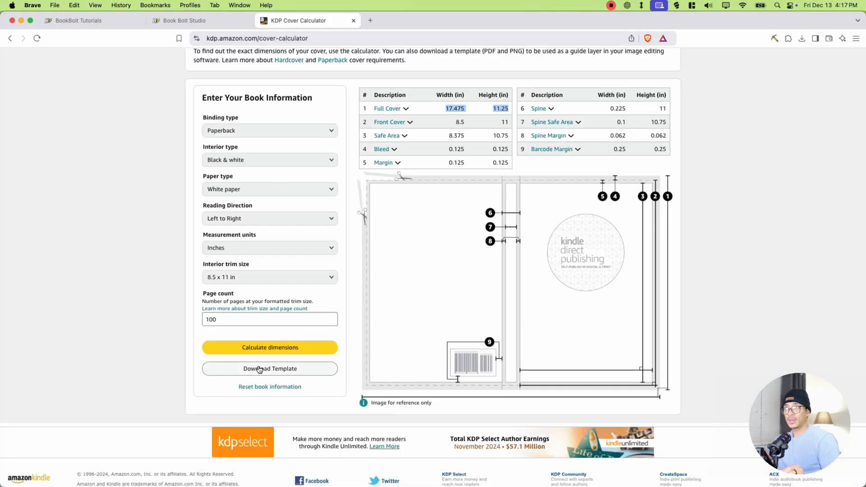
click(264, 370)
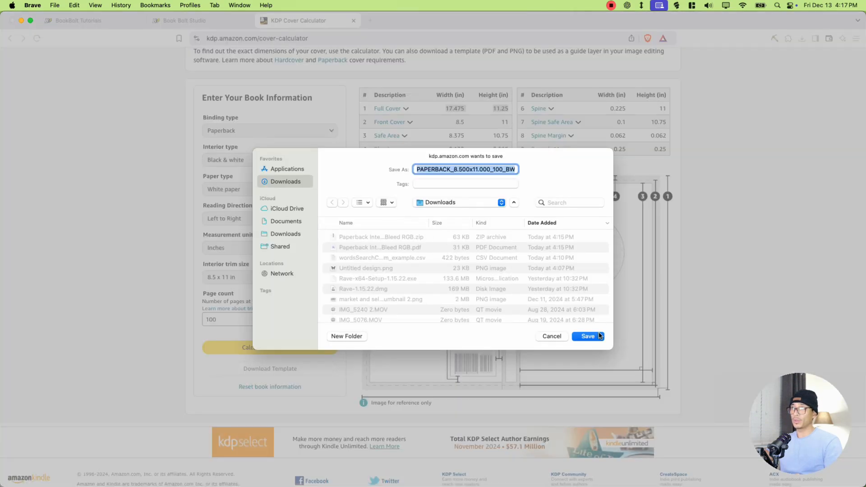
click(588, 336)
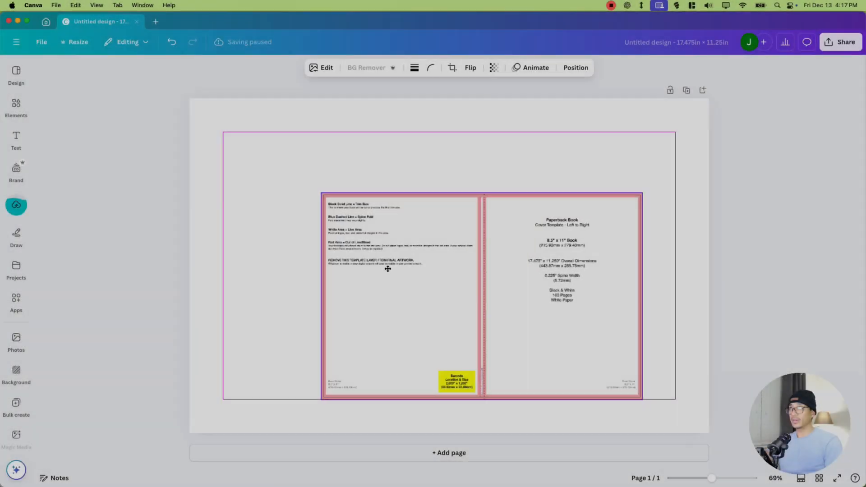
- Place the KDP paperback cover template image in the Canva design and enlarge it to fill the whole page
drag(387, 268, 274, 208)
drag(510, 306, 709, 433)
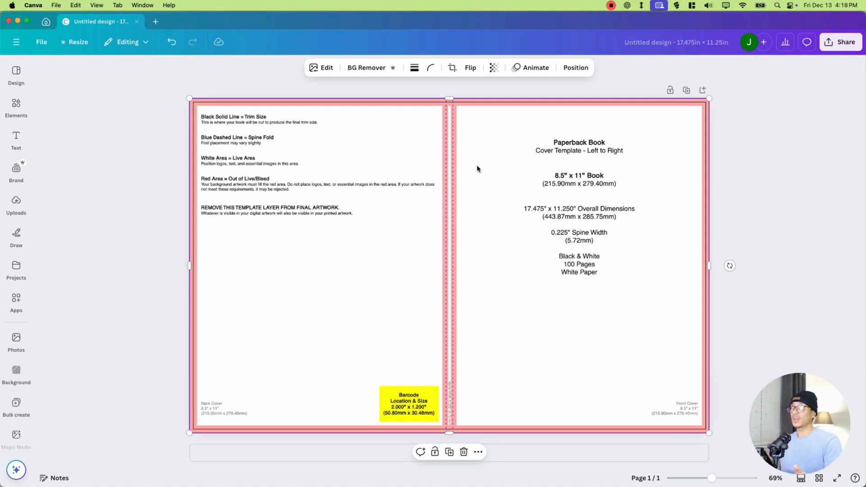
click(494, 83)
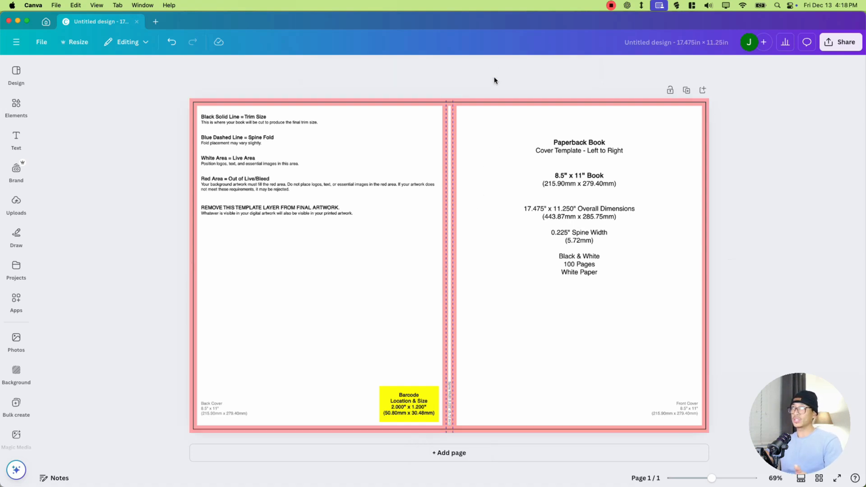
- Reduce the opacity of the full-page cover template image until it looks faint
click(496, 100)
click(494, 67)
drag(508, 105, 462, 126)
click(459, 108)
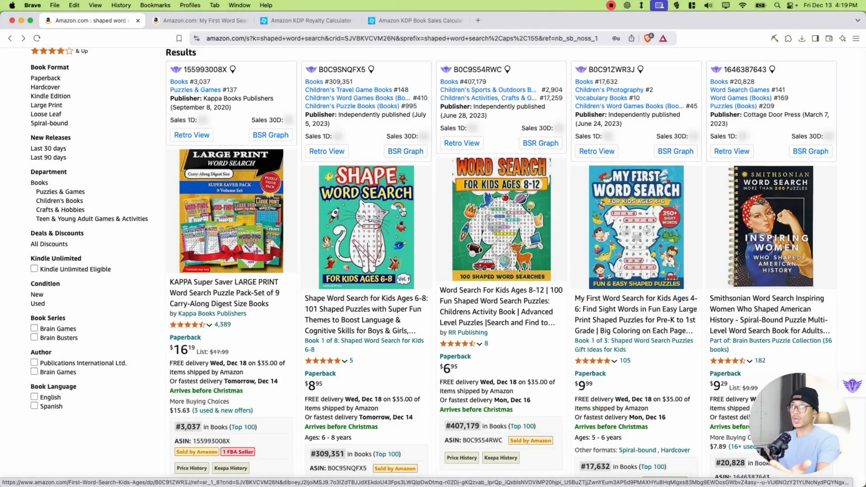
- Switch to the Amazon shaped word search results in Brave and examine how competing covers present their puzzle shapes
mouse_move(381, 207)
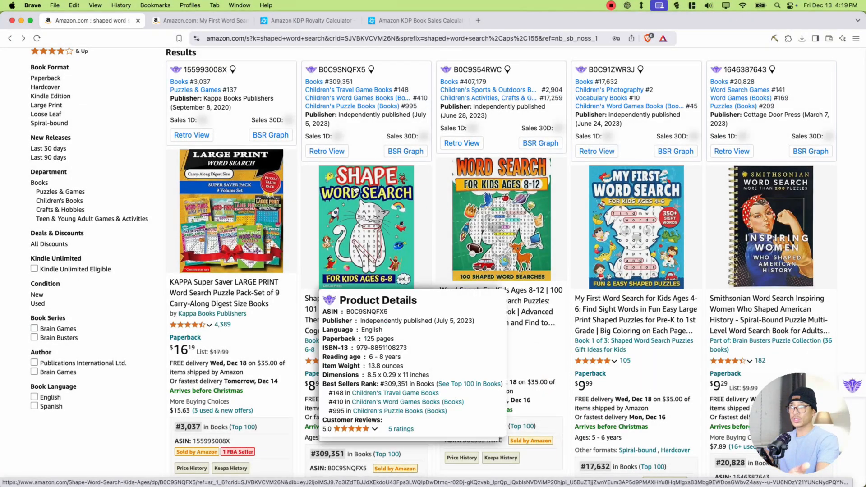
mouse_move(692, 251)
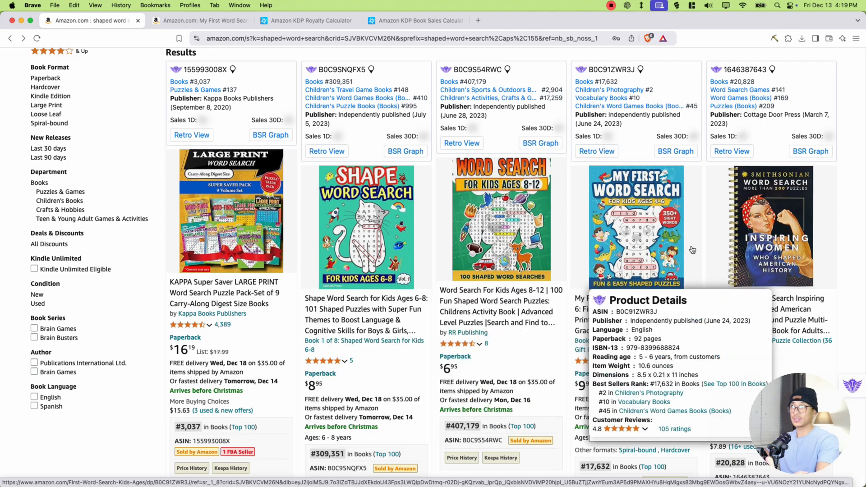
mouse_move(498, 229)
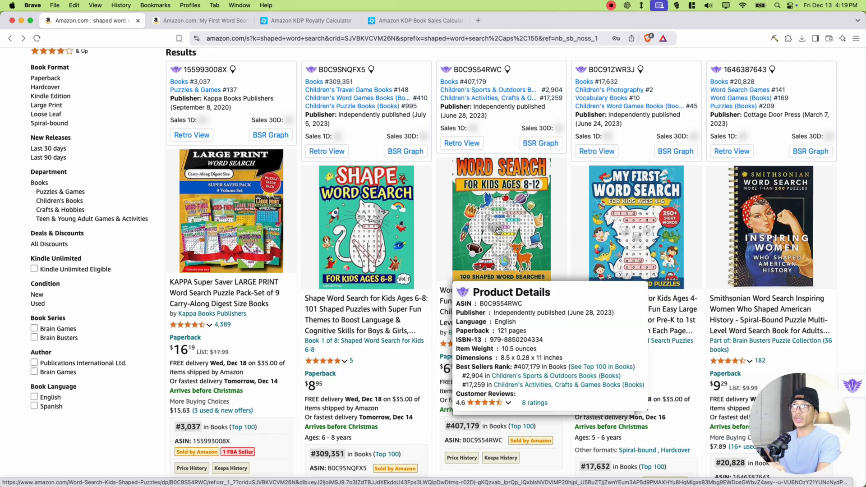
scroll(499, 229, down, 3)
scroll(498, 230, down, 12)
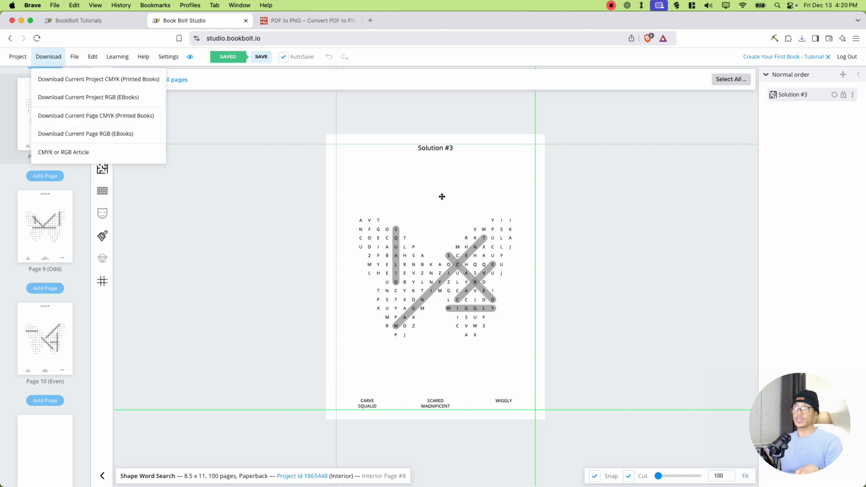
- Switch to Book Bolt Studio and export the Solution #3 page of the Shape Word Search project as a PNG
click(441, 195)
click(75, 61)
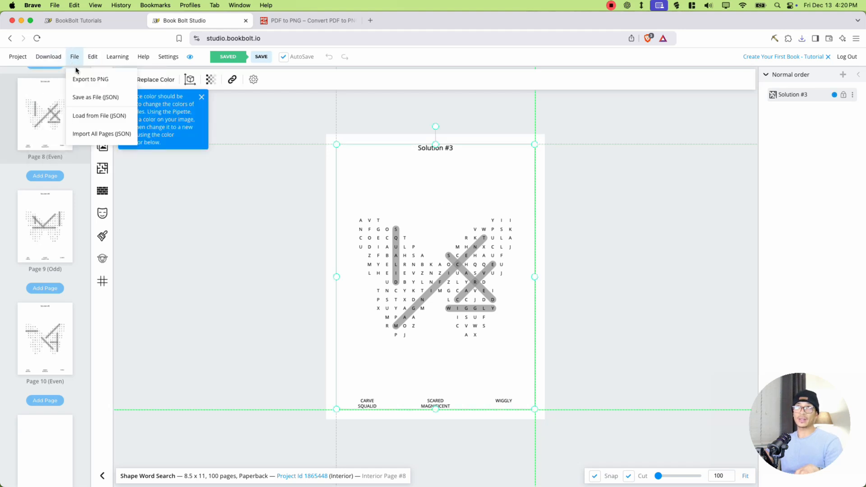
click(91, 80)
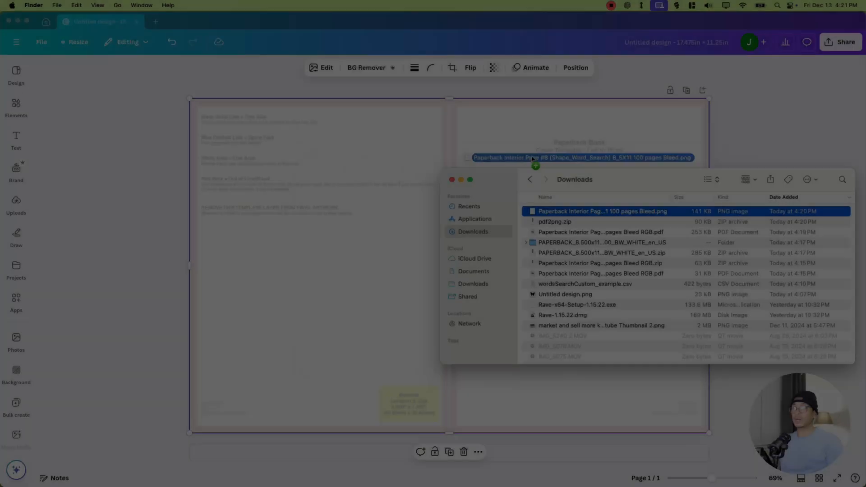
- Place the exported Solution #3 image in the Canva cover design and remove its background
drag(533, 159, 375, 244)
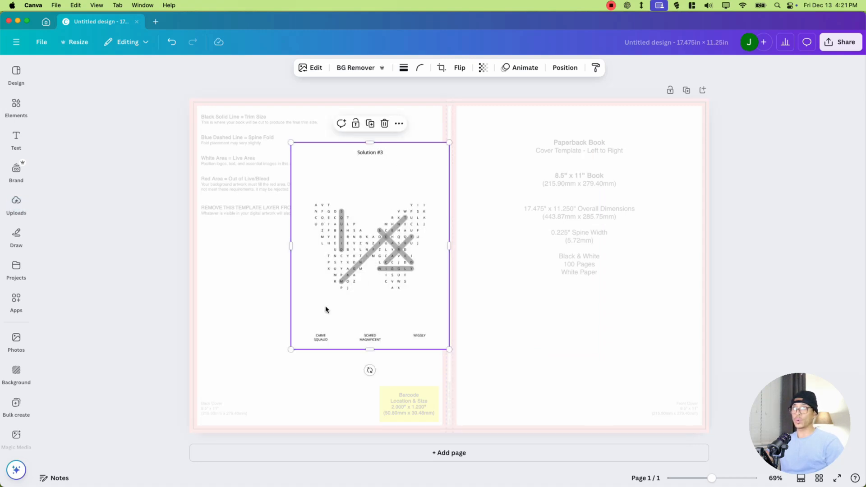
click(343, 69)
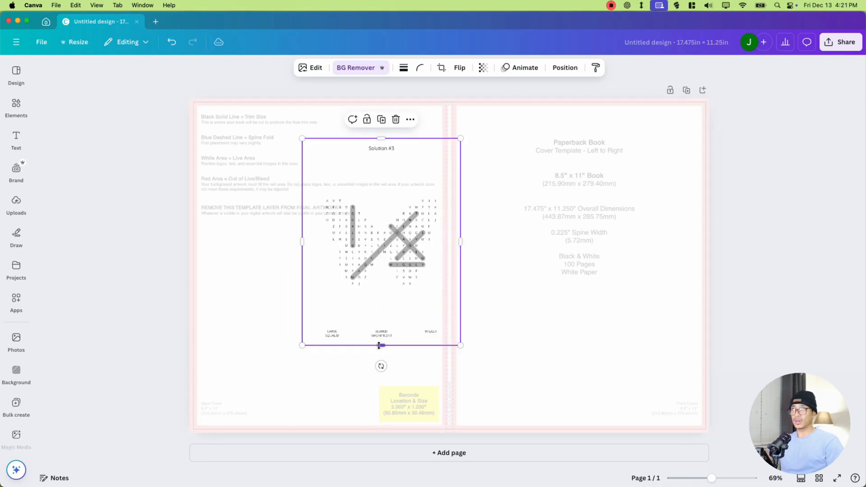
- Crop the Solution #3 image on all four sides to just the butterfly letter grid, about 4 × 3.3 in
drag(379, 345, 380, 291)
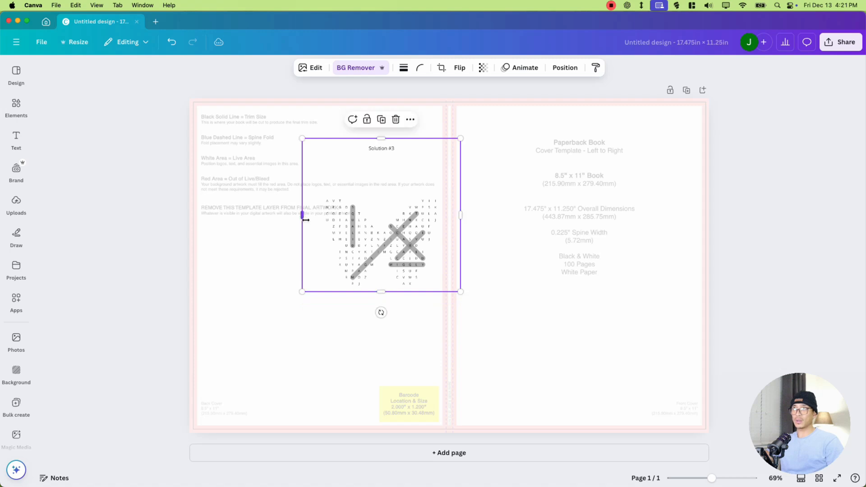
drag(306, 220, 321, 221)
drag(396, 165, 397, 198)
drag(460, 243, 440, 222)
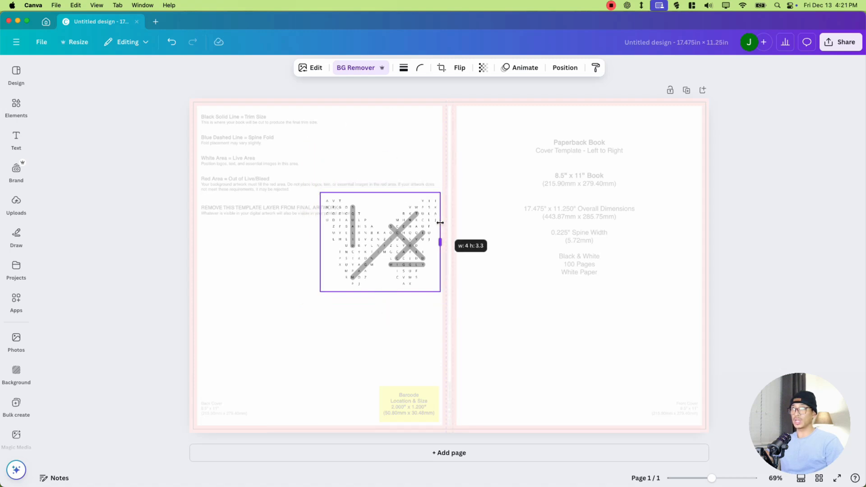
- Move the cropped puzzle to the lower part of the front cover and enlarge it to about 6.67 × 5.5 in
drag(392, 244, 594, 328)
drag(524, 277, 455, 220)
drag(647, 224, 654, 215)
drag(622, 265, 643, 283)
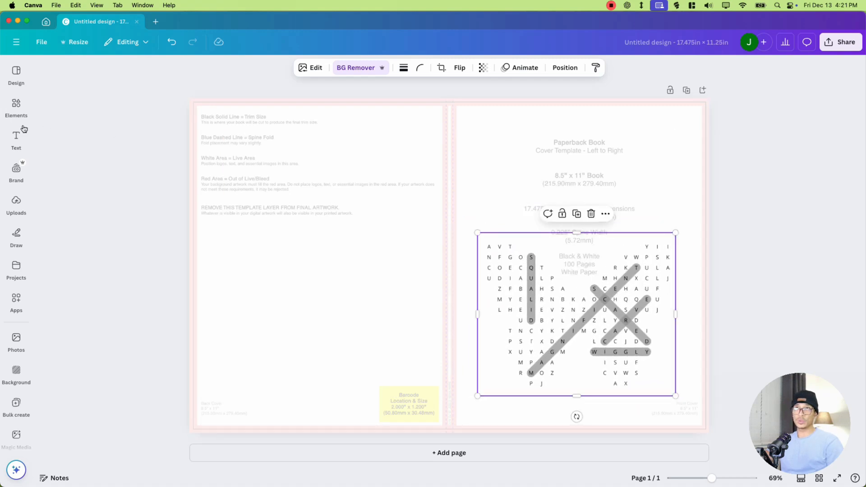
- Add the recently used black butterfly silhouette and enlarge it over the puzzle on the front cover
click(17, 106)
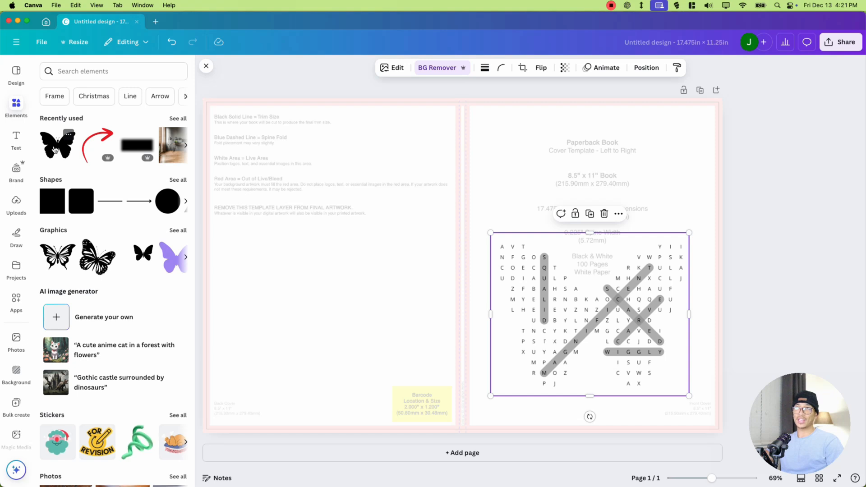
click(54, 149)
drag(452, 255, 566, 291)
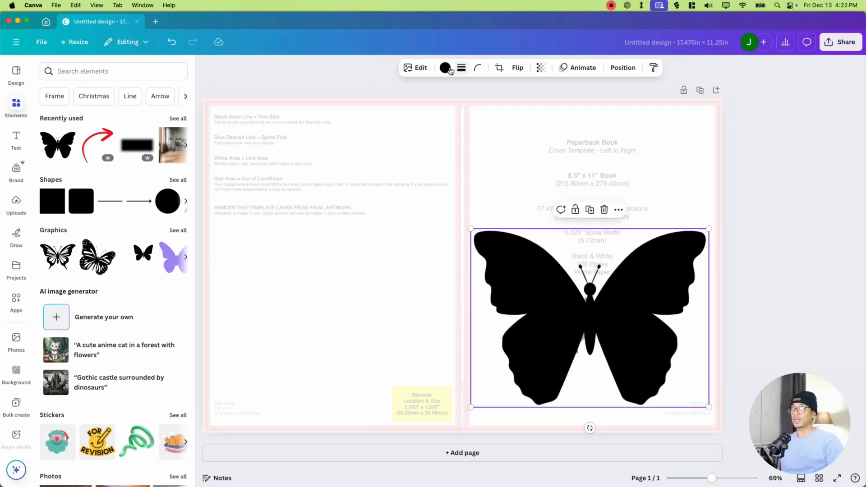
- Recolor the butterfly silhouette white and place it behind the puzzle letters
click(445, 68)
click(100, 144)
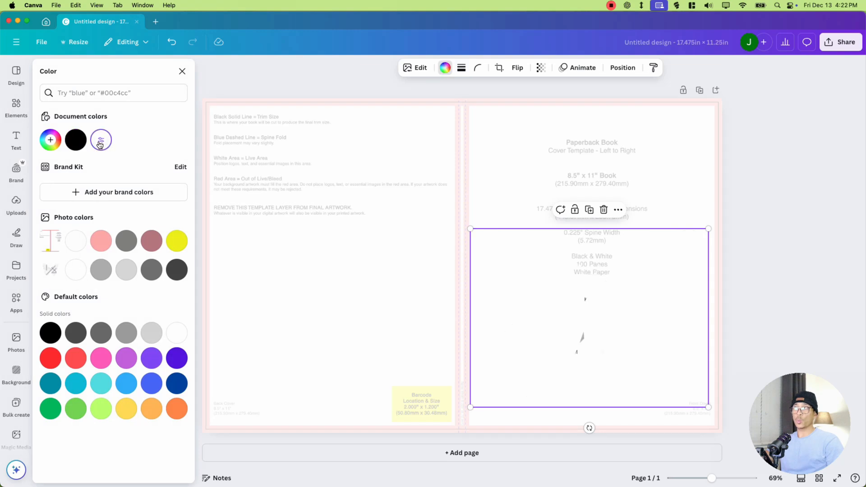
click(542, 69)
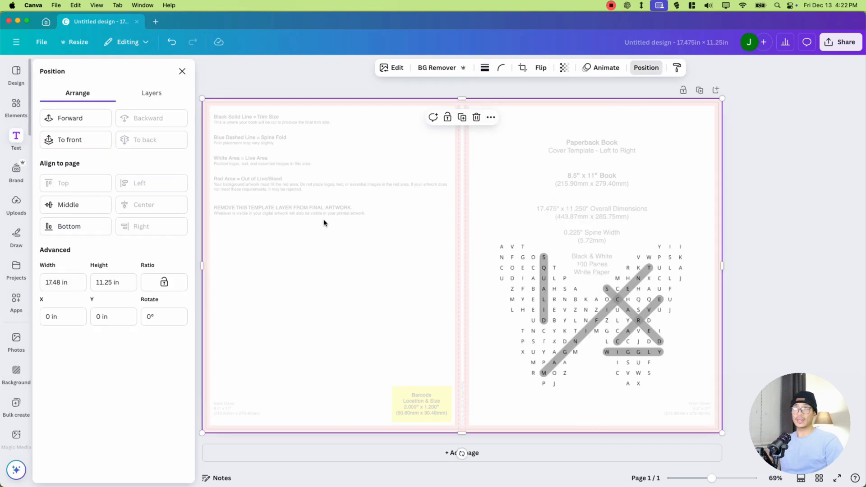
- Add a square shape and stretch it to cover the entire 17.48 × 11.25 in page
click(14, 108)
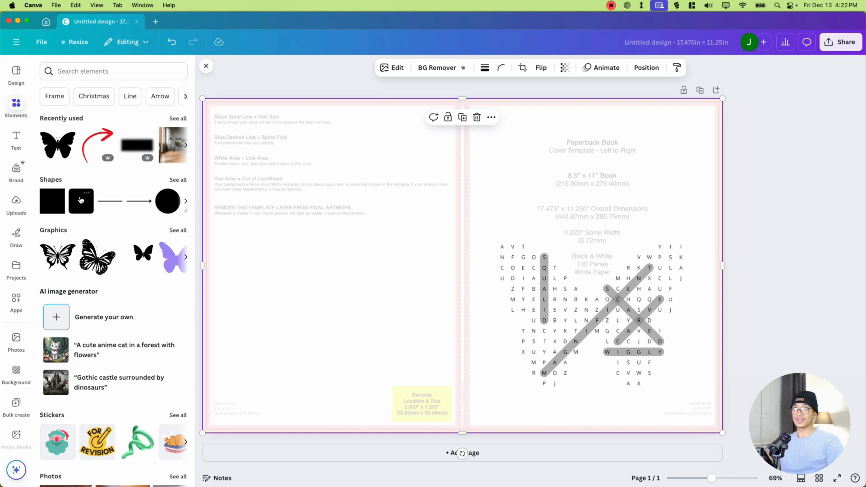
click(57, 195)
click(53, 211)
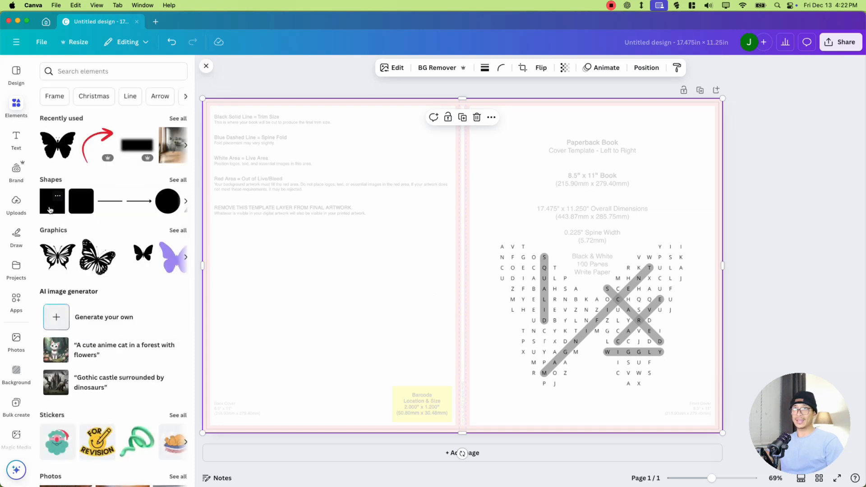
drag(438, 242, 245, 129)
drag(303, 199, 724, 435)
- Fill the full-page rectangle with solid purple and send it backward behind the butterfly and puzzle
click(333, 68)
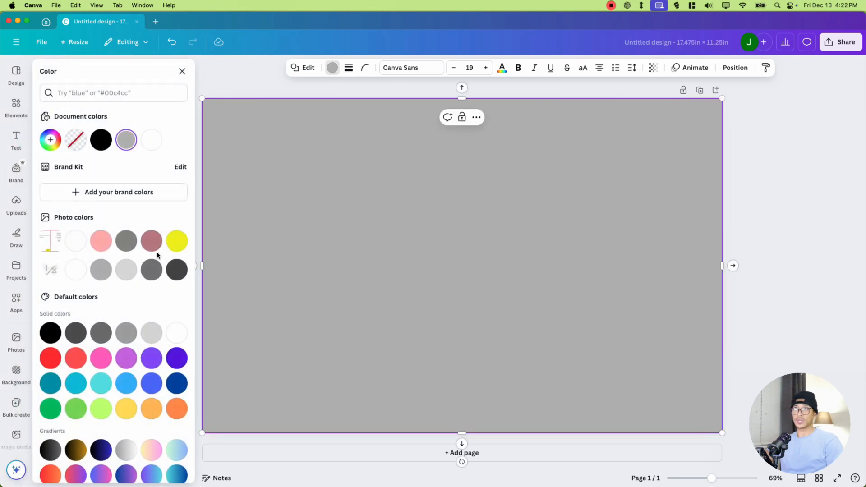
click(177, 242)
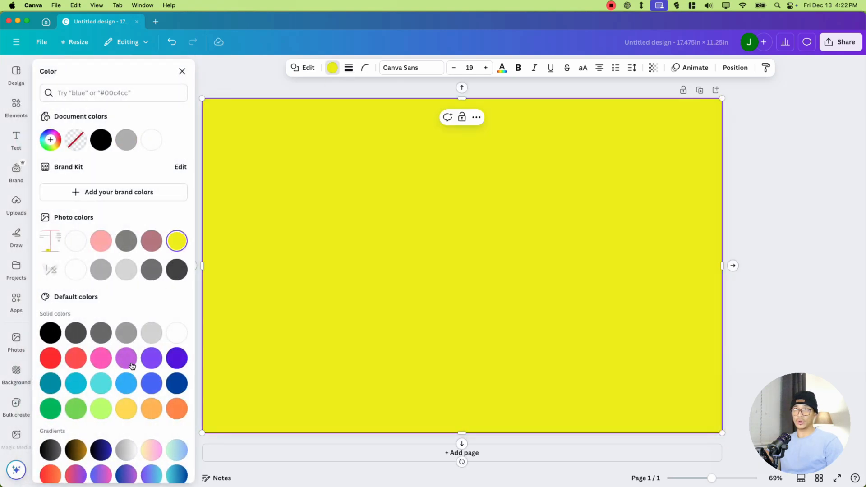
click(149, 360)
click(730, 69)
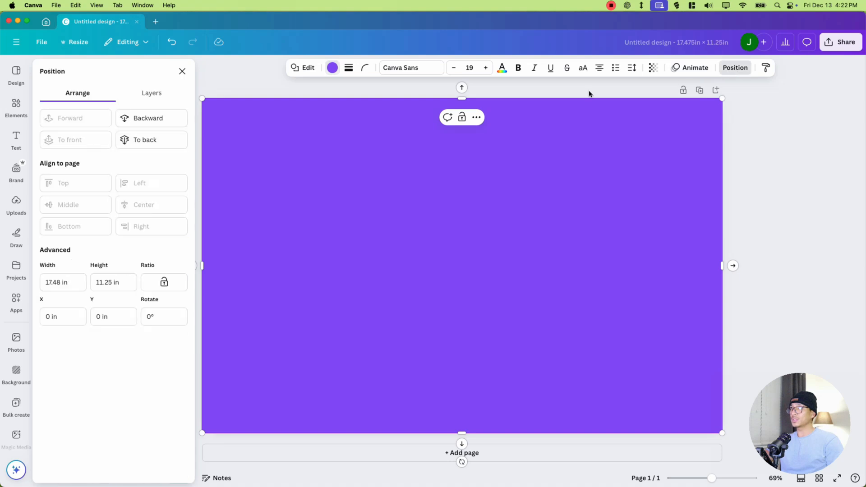
click(155, 119)
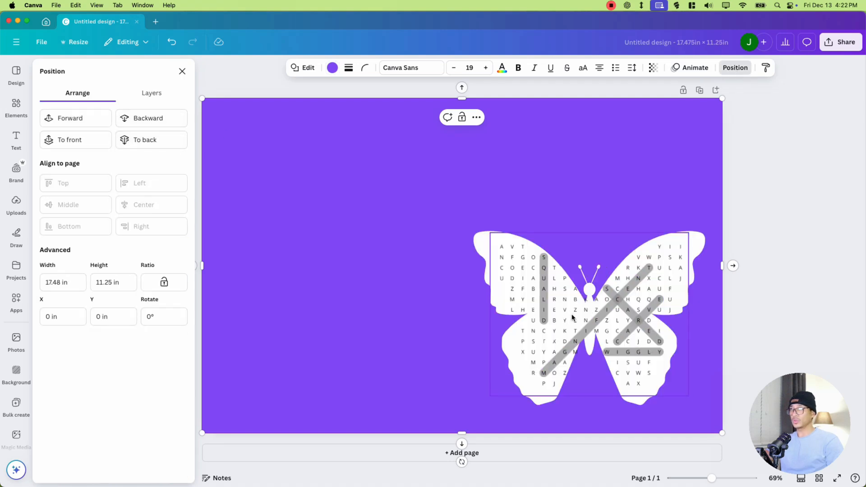
- Enlarge the puzzle grid and reposition it so its letters fit inside the white butterfly's wings
drag(572, 317, 574, 328)
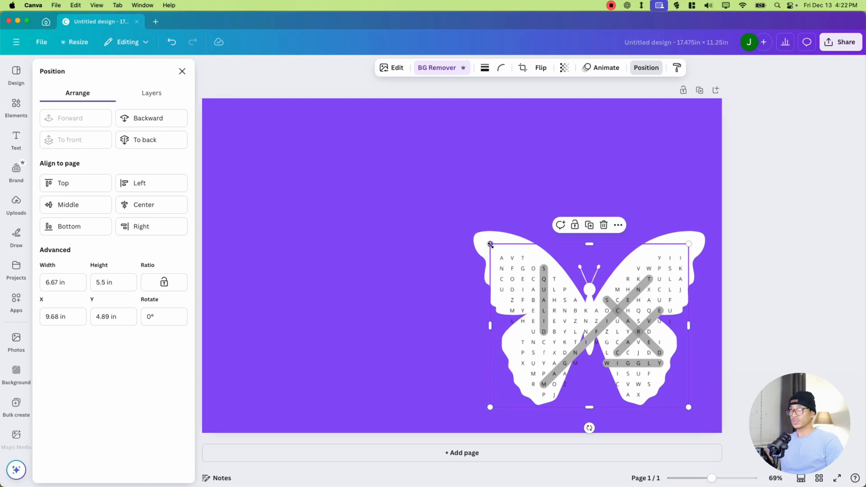
drag(490, 244, 467, 226)
drag(547, 303, 558, 303)
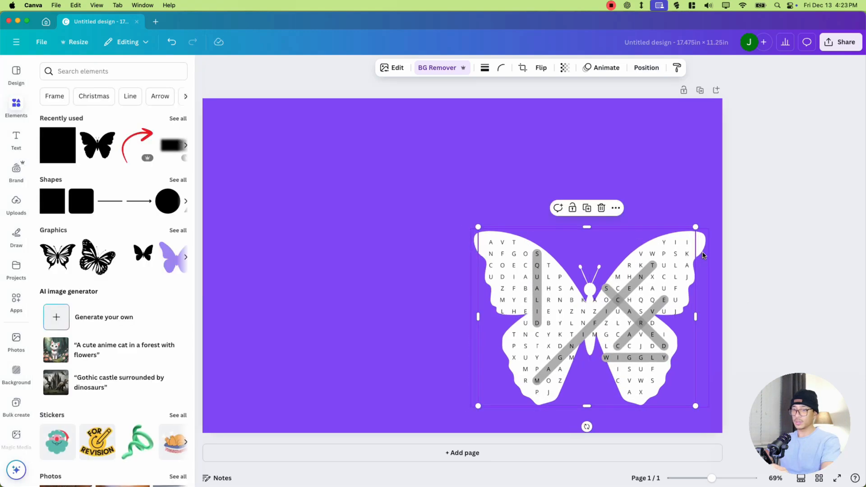
- Group the puzzle grid with the white butterfly, then shrink the group slightly and reposition it on the front cover
right_click(702, 255)
click(681, 270)
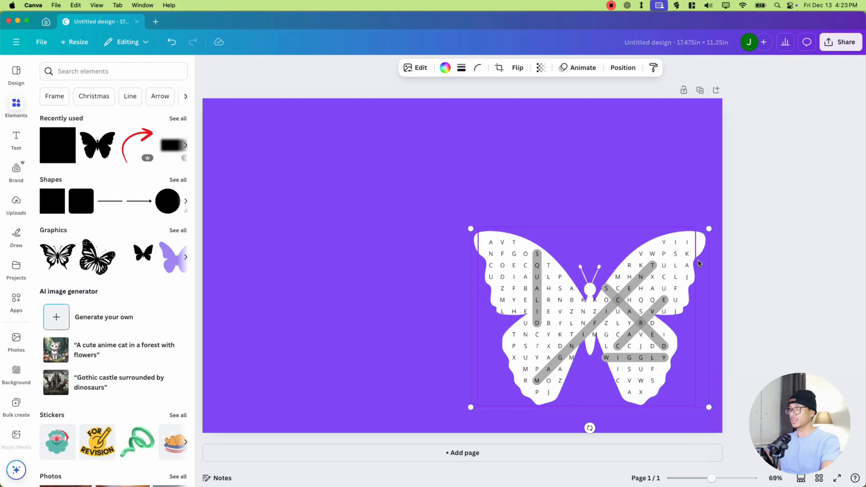
click(735, 270)
click(648, 280)
shift+click(703, 266)
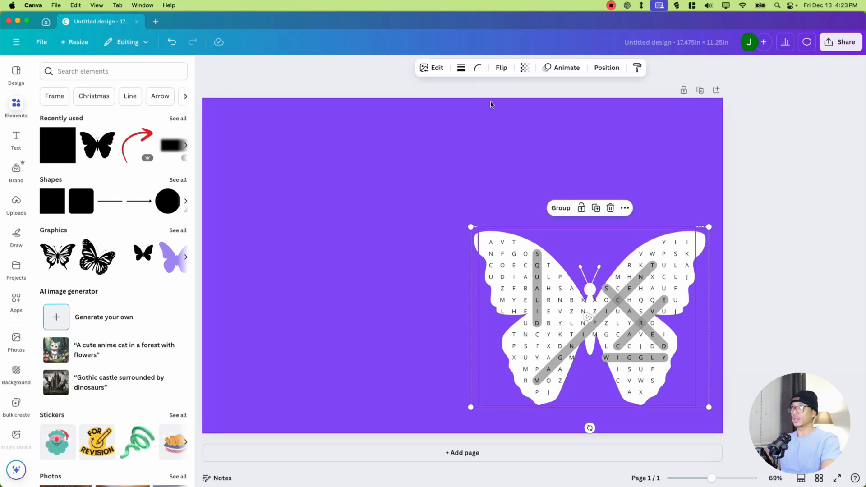
click(555, 212)
mouse_move(510, 344)
mouse_down()
mouse_move(423, 323)
mouse_move(486, 299)
mouse_move(496, 303)
mouse_move(504, 334)
mouse_up()
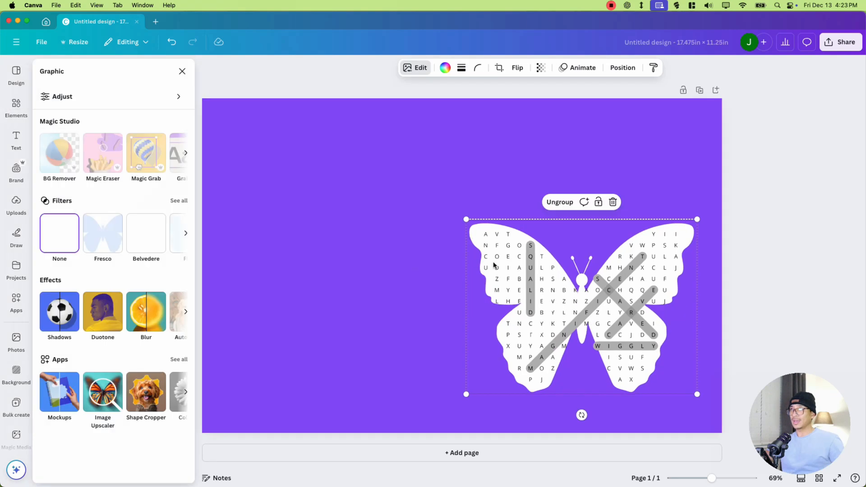
- Give the butterfly a black Outline shadow at intensity 100 and reduce its size for a thinner outline
click(56, 310)
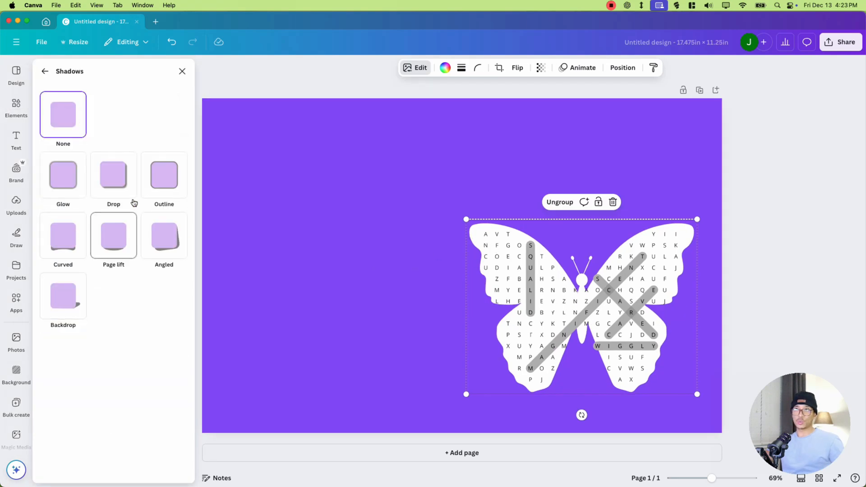
click(158, 181)
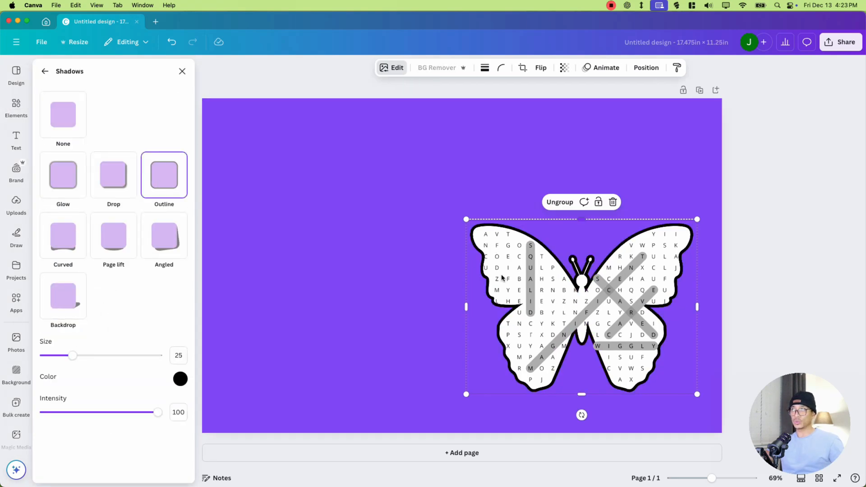
drag(84, 360, 65, 363)
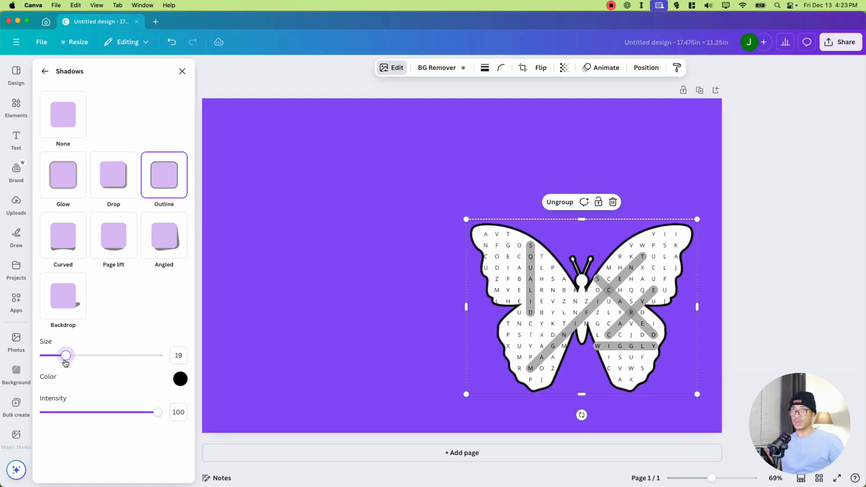
mouse_move(157, 416)
mouse_down()
mouse_move(58, 412)
mouse_move(158, 412)
mouse_up()
drag(65, 356, 60, 355)
- Make the purple background semi-transparent to reveal the template, and position the butterfly group within the front cover's live area
click(636, 284)
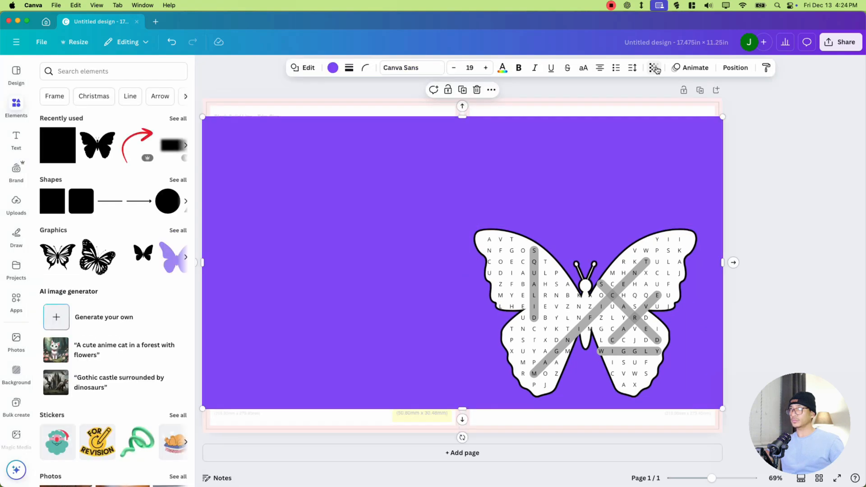
click(654, 69)
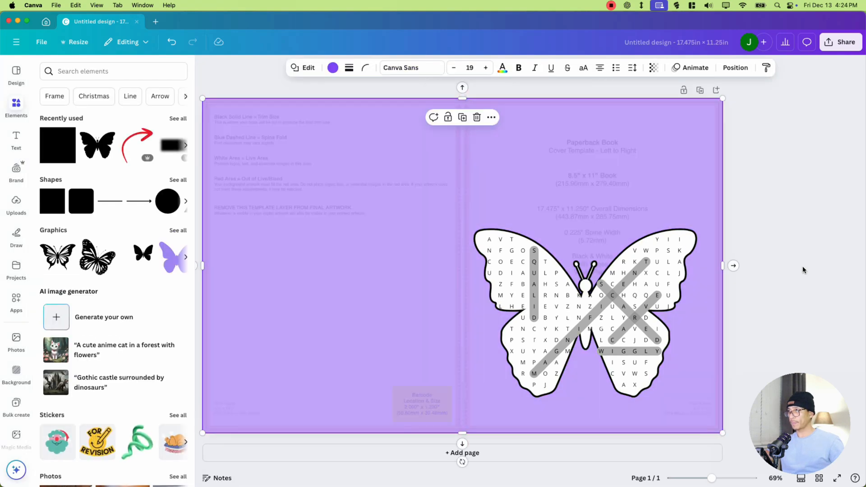
drag(613, 313, 621, 326)
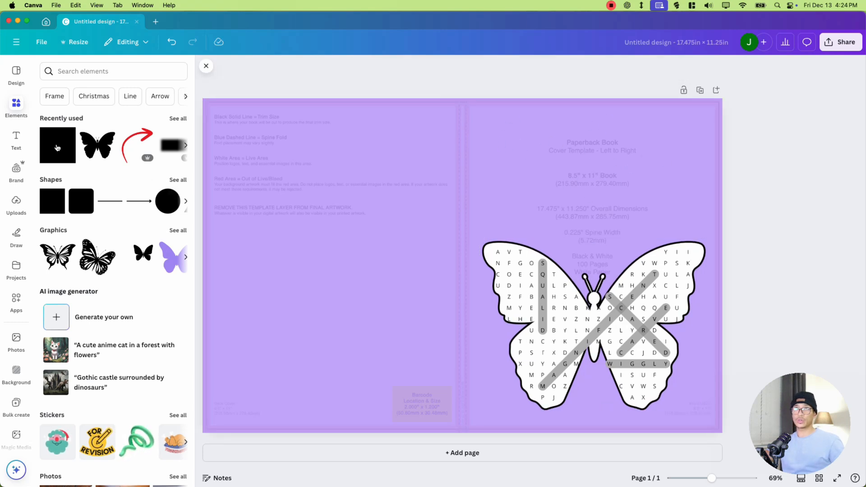
- Add a heading that reads "SHAPE" on the first line and "WORD SEARCH" on the second
click(25, 145)
click(100, 201)
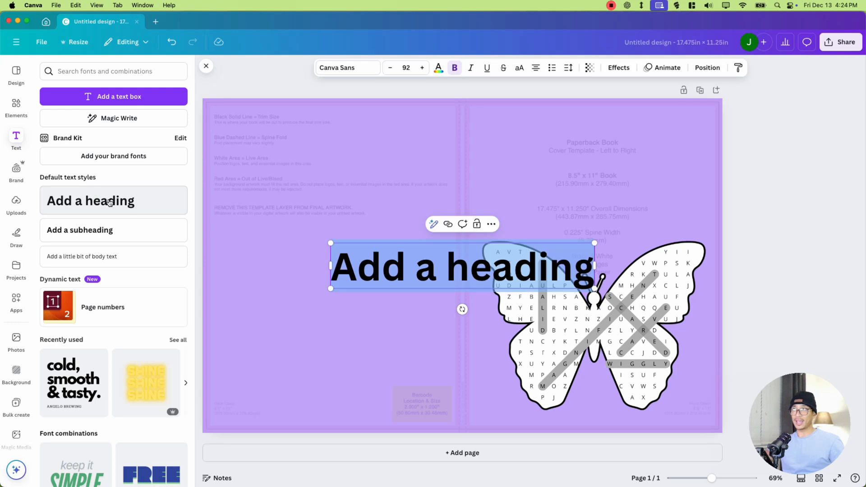
text(SHAPE)
key(Return)
text(W)
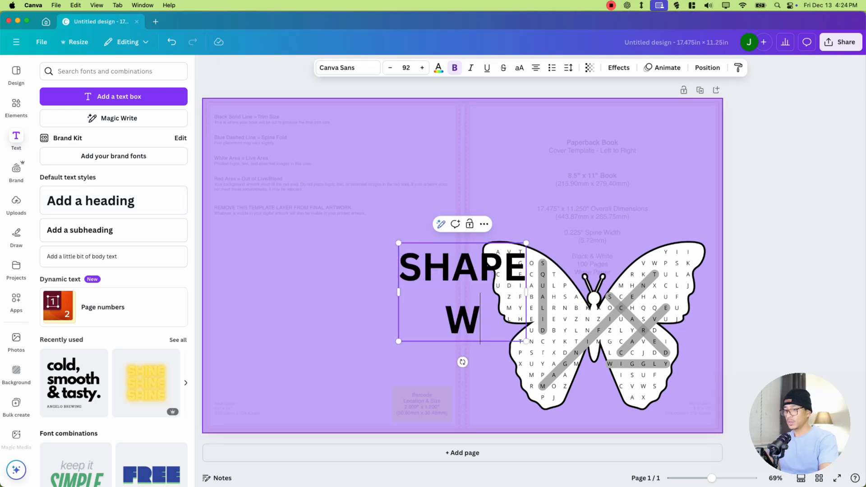
text(ORD SEARCH)
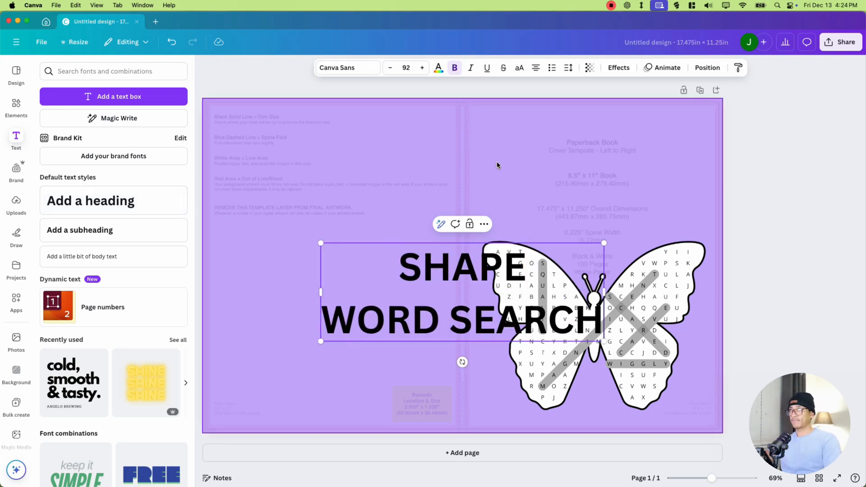
- Tighten the title's line spacing, then shrink it to size 74.2 and fit it above the butterfly, nudging the butterfly as needed
click(568, 68)
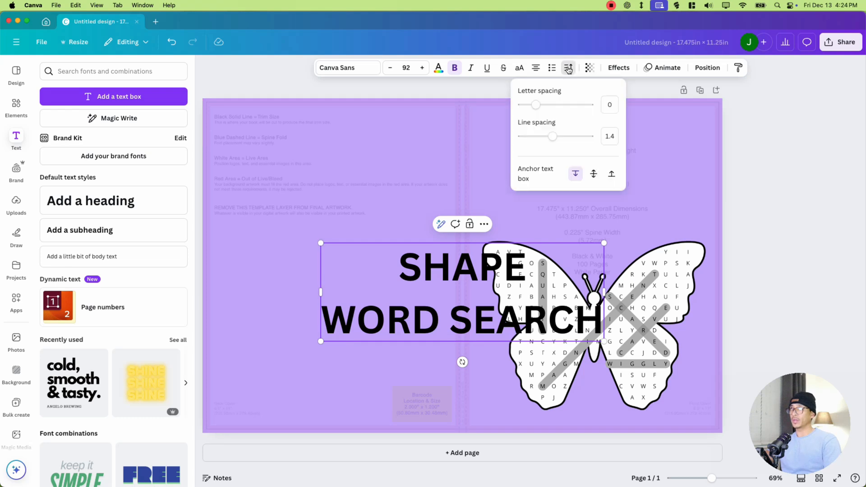
drag(551, 137, 532, 136)
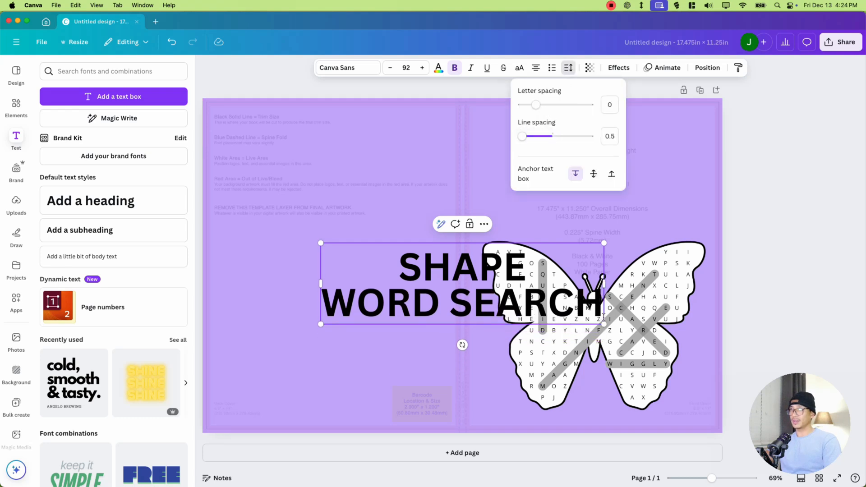
click(552, 294)
drag(319, 247, 482, 156)
drag(607, 318, 607, 306)
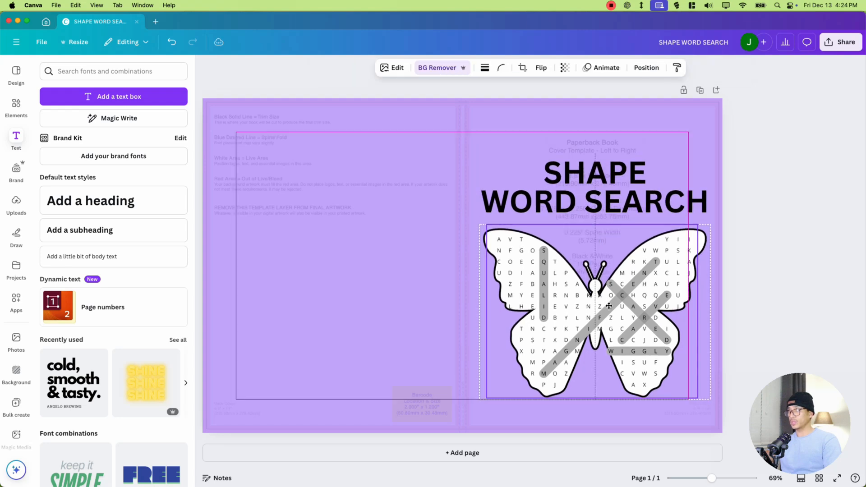
drag(615, 192, 615, 188)
click(782, 191)
click(652, 184)
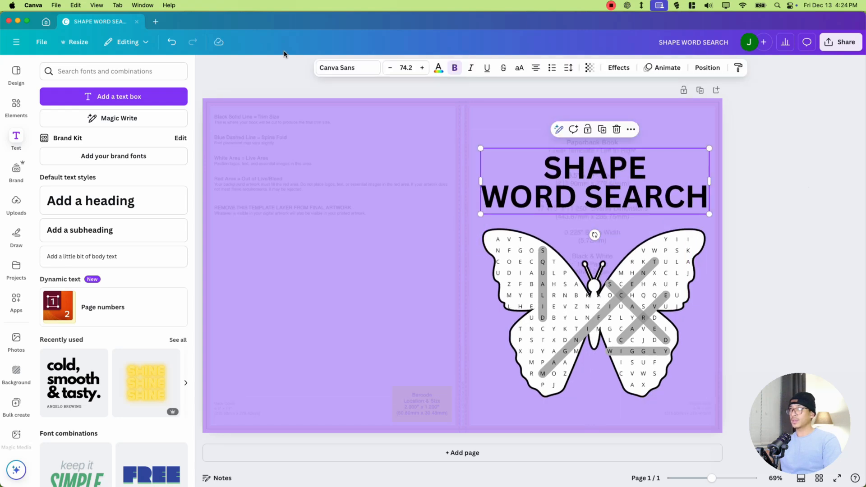
- Change the title's font to Golok Regular at size 71.2 and keep it centered above the butterfly
click(345, 68)
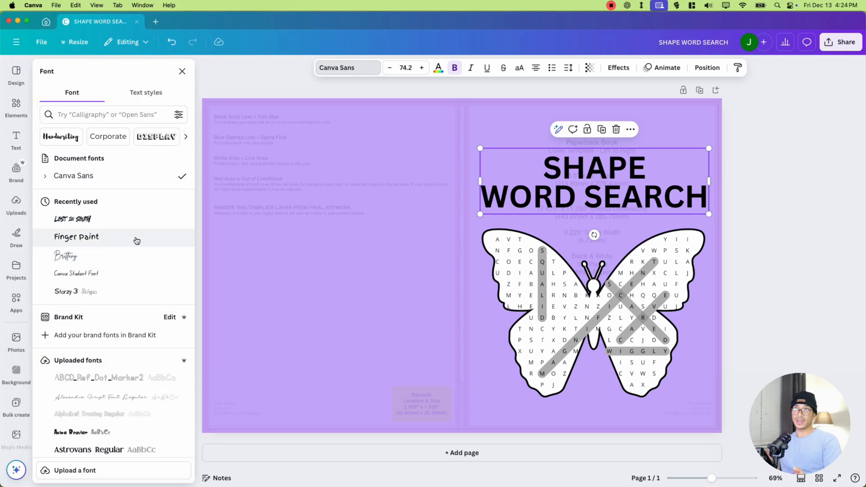
click(136, 237)
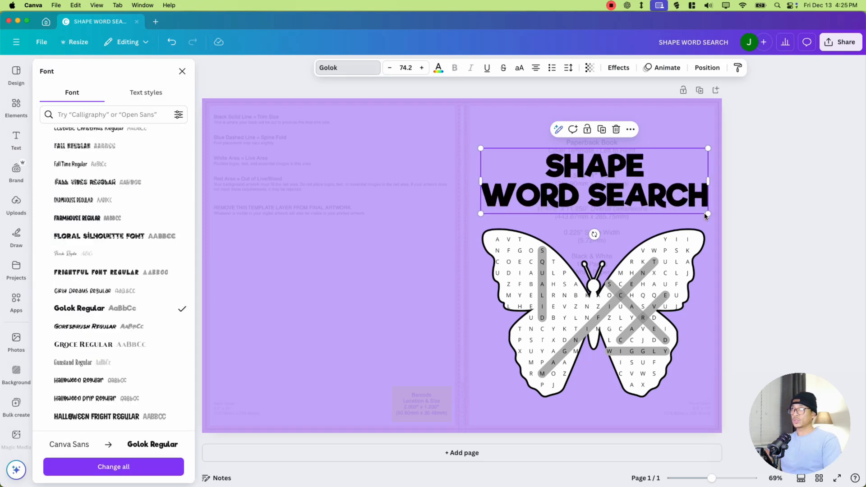
drag(707, 215, 699, 211)
drag(666, 200, 672, 205)
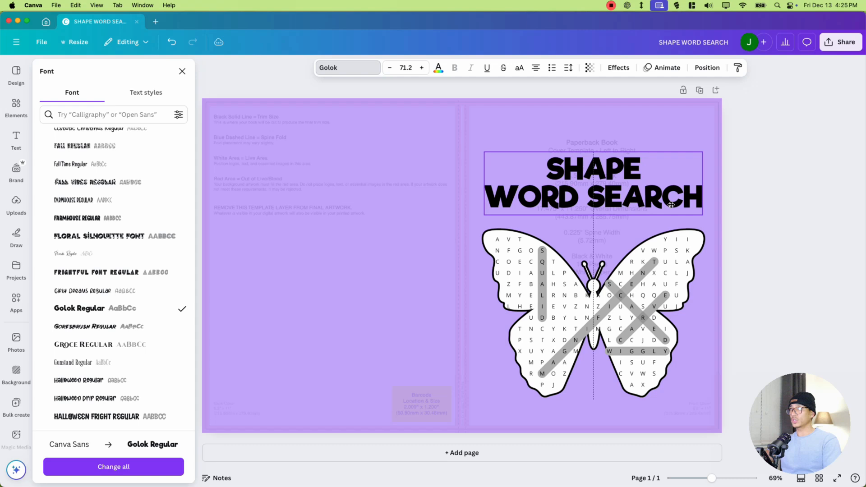
click(764, 194)
- Enlarge only the word "SHAPE" in the title, tighten the line spacing, and move the butterfly group up slightly
click(609, 167)
double_click(609, 167)
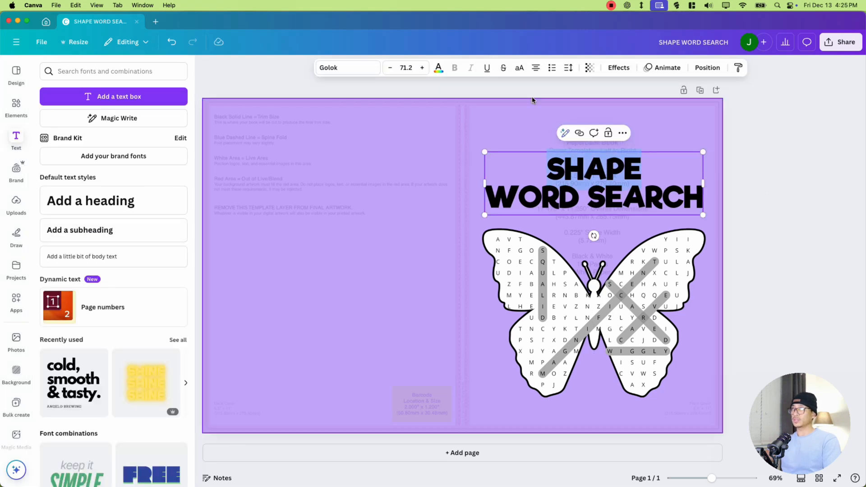
click(423, 68)
click(423, 67)
click(423, 68)
drag(422, 68, 422, 68)
click(568, 68)
drag(553, 137, 542, 131)
click(769, 204)
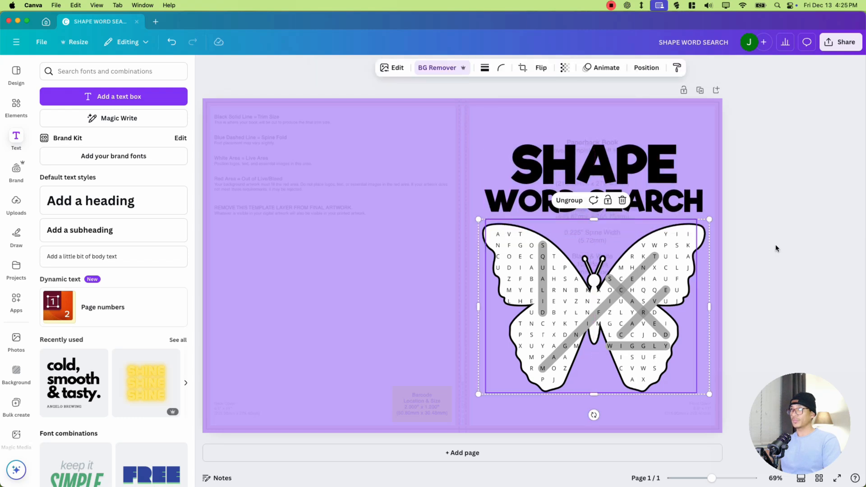
click(777, 244)
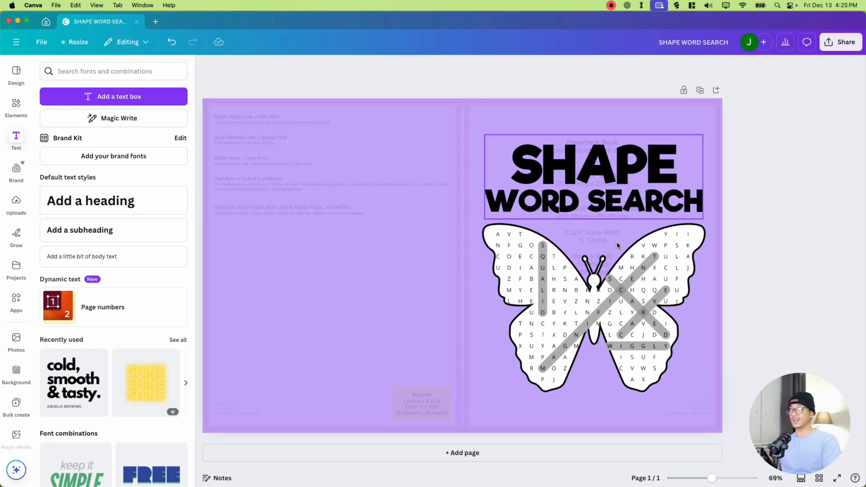
- Add a rectangle and reshape it into a narrow strip covering the full height and width of the spine
key(r)
drag(380, 238, 437, 159)
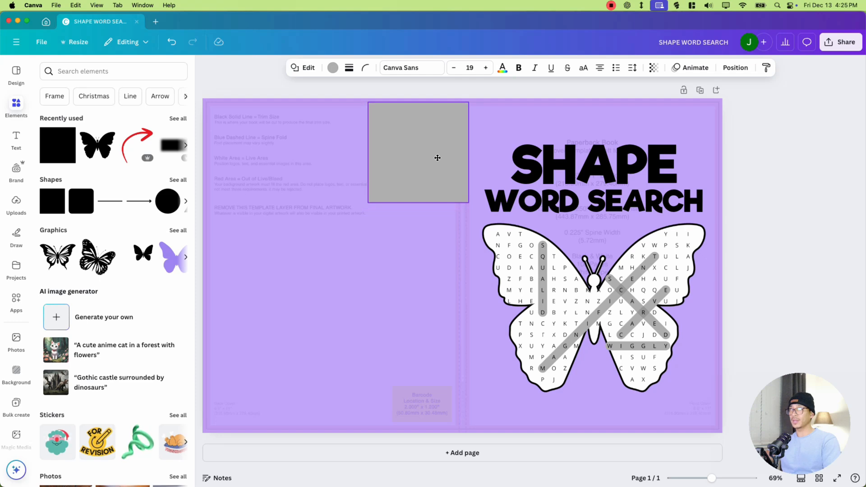
drag(712, 478, 730, 482)
scroll(589, 220, up, 4)
drag(590, 221, 592, 222)
drag(382, 152, 599, 204)
drag(616, 278, 612, 439)
scroll(613, 315, up, 10)
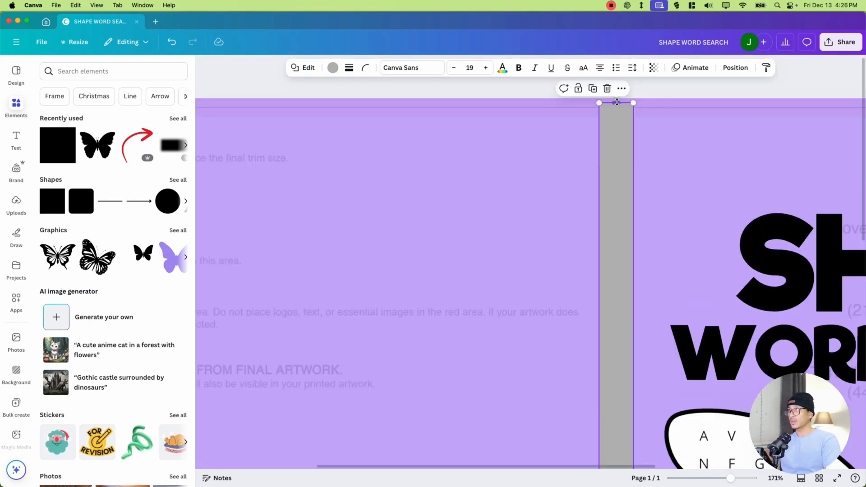
drag(615, 102, 616, 91)
- Fill the spine strip with black
click(334, 71)
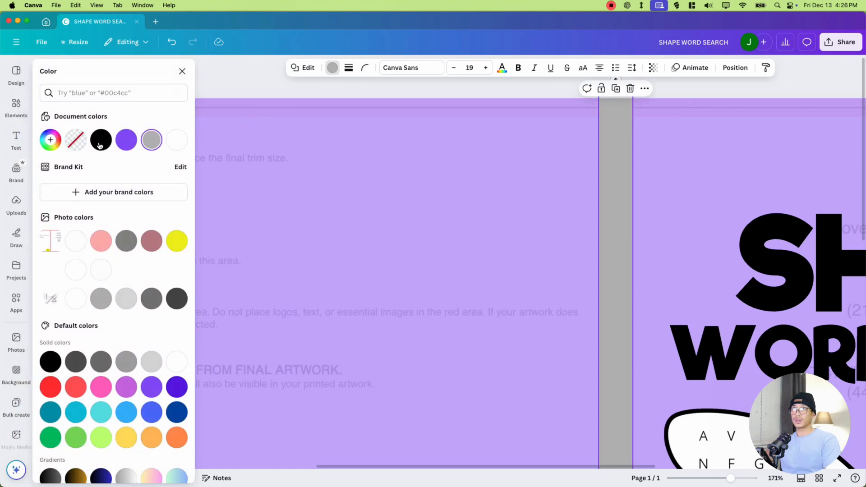
click(101, 140)
mouse_move(721, 475)
mouse_down()
mouse_move(702, 475)
mouse_move(710, 476)
mouse_up()
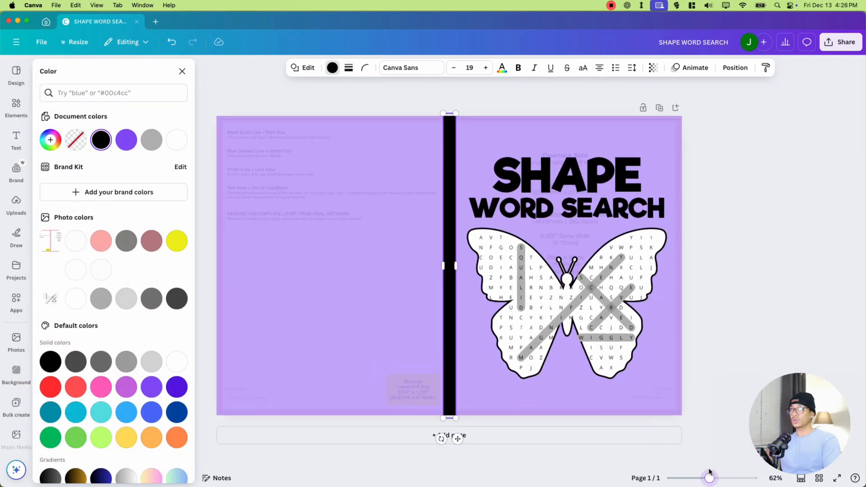
click(715, 263)
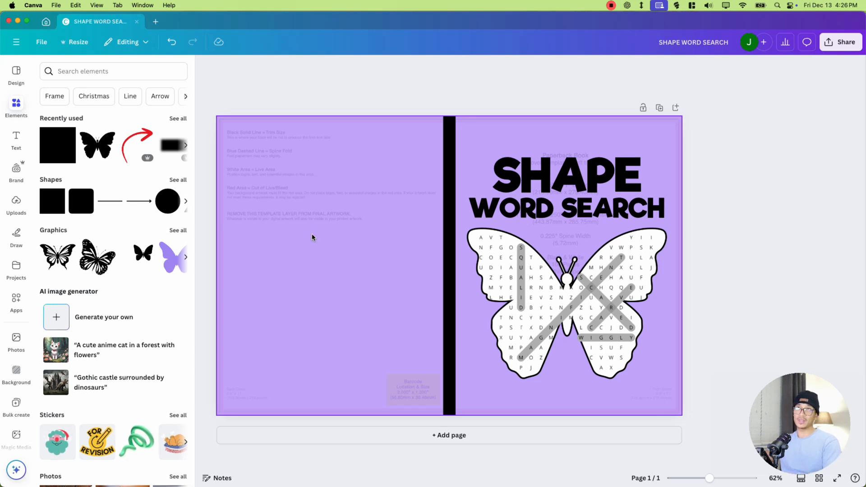
- Paste the four puzzle page images onto the back cover, shrink them, and arrange them in an evenly spaced two-by-two grid
key(ctrl+v)
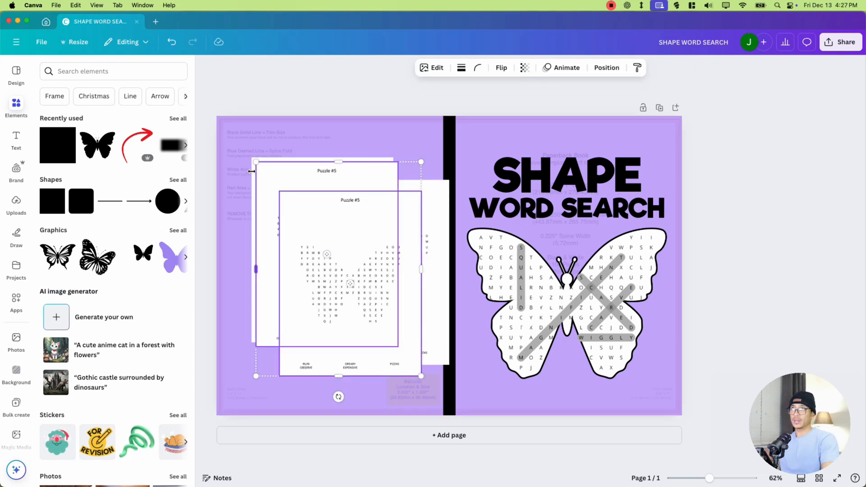
drag(443, 176, 350, 251)
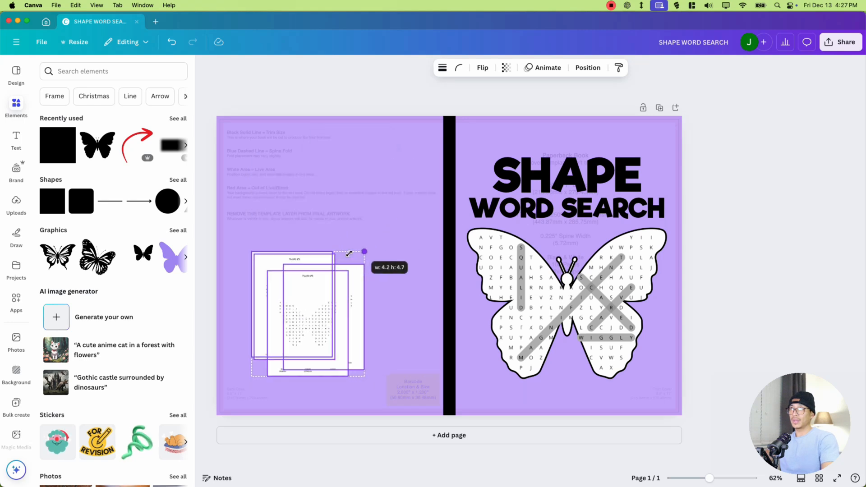
click(338, 303)
drag(338, 303, 386, 214)
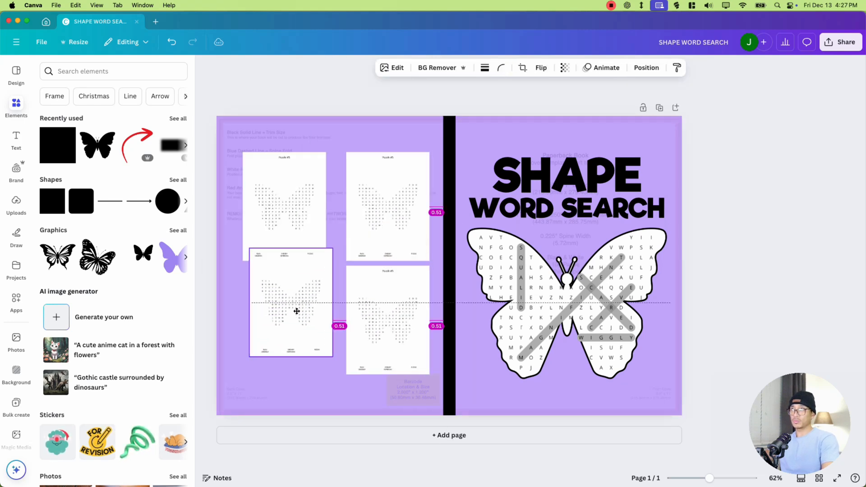
drag(296, 311, 291, 317)
drag(361, 229, 350, 218)
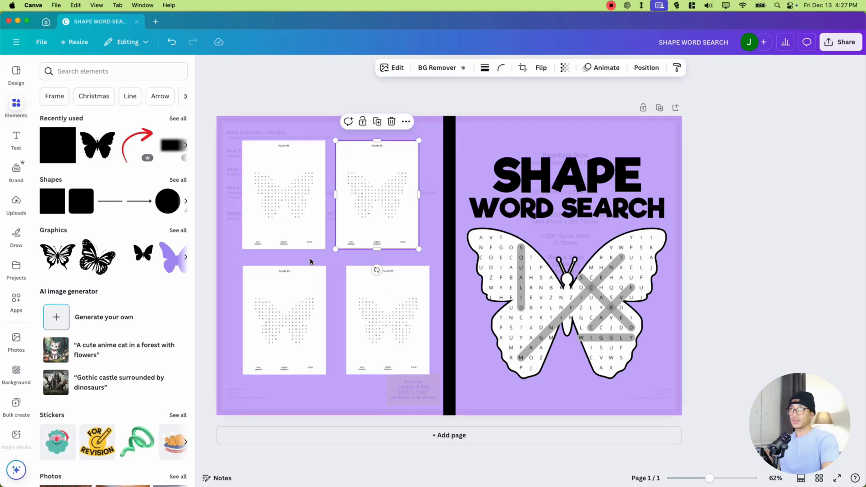
drag(276, 314, 275, 305)
drag(399, 317, 386, 308)
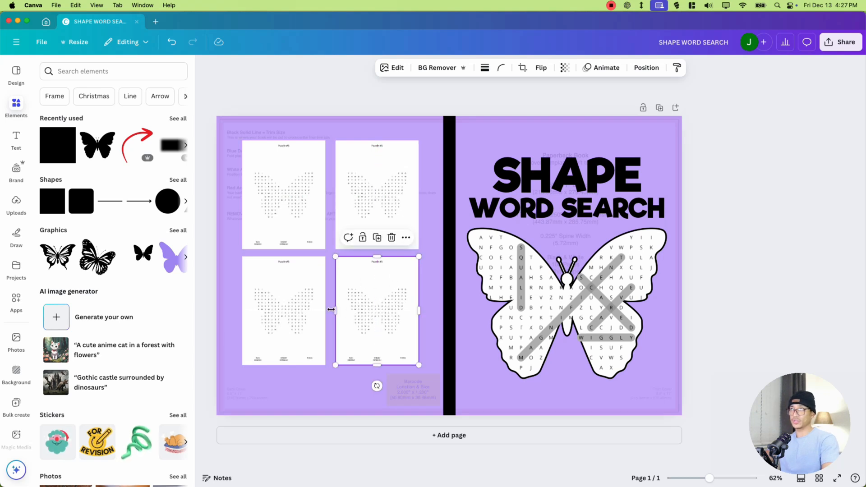
- Apply a Glow shadow to each of the four puzzle pages on the back cover
click(277, 202)
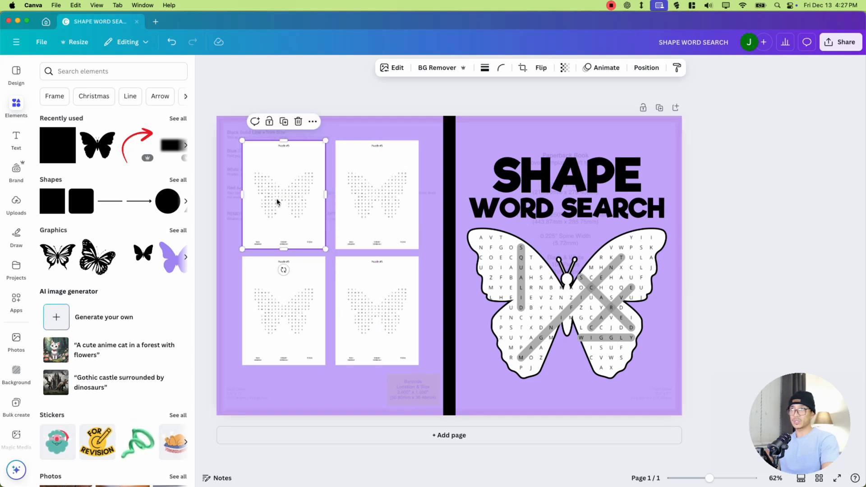
click(401, 71)
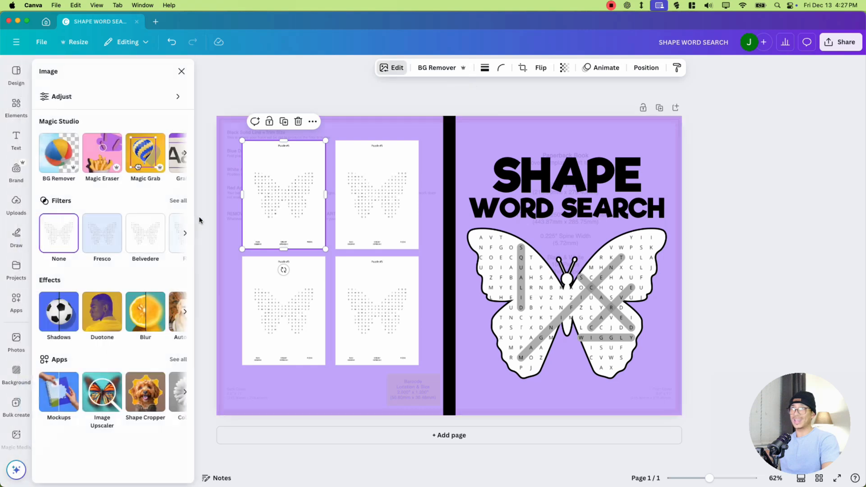
click(72, 316)
click(70, 174)
click(386, 189)
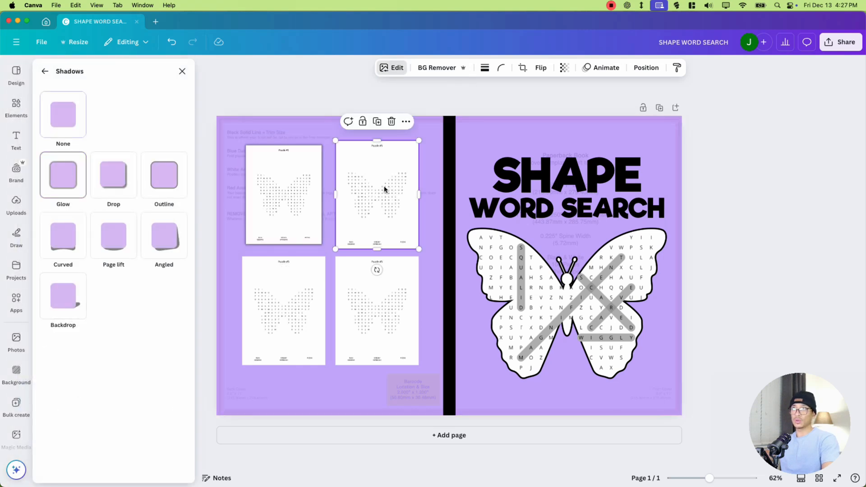
click(63, 175)
click(246, 302)
click(66, 178)
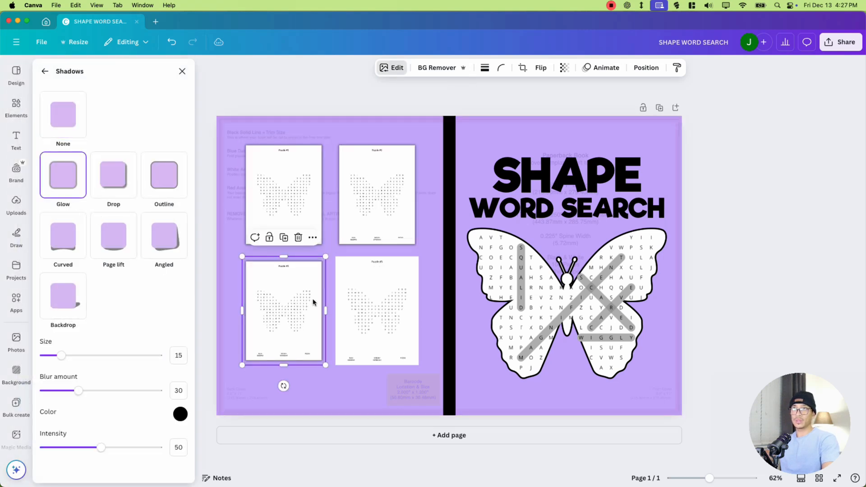
click(343, 300)
click(62, 179)
click(231, 294)
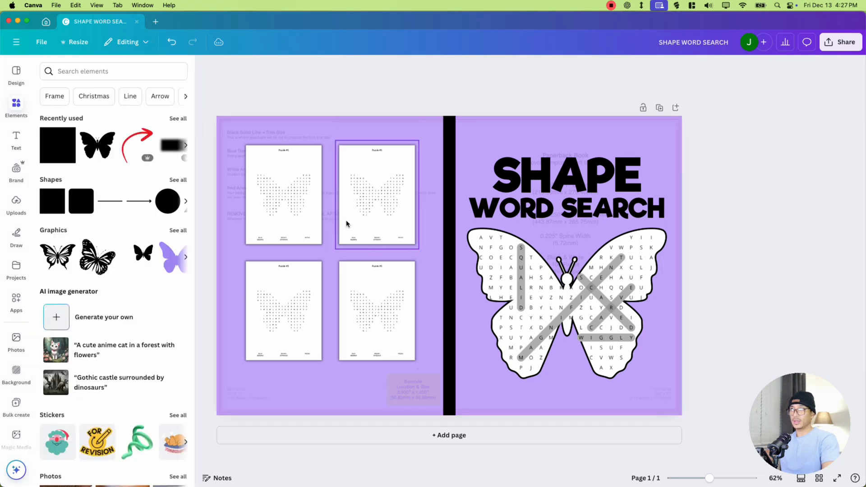
- Remove the cover template guides from beneath the purple background
click(348, 222)
click(714, 235)
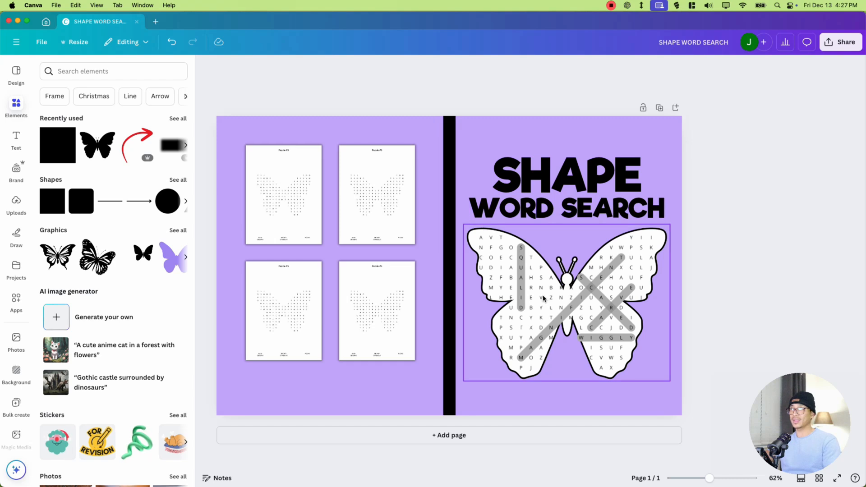
- Set the cover's download to PDF Print with the RGB (best for digital use) color profile
click(840, 42)
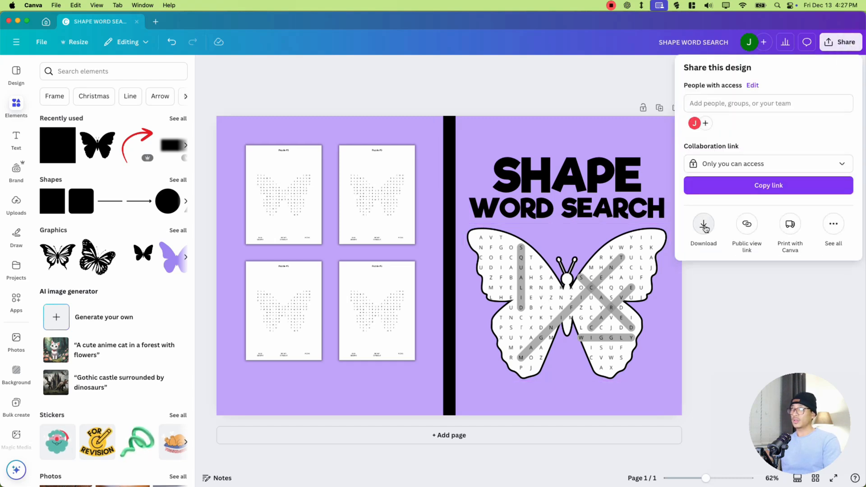
click(702, 224)
click(731, 108)
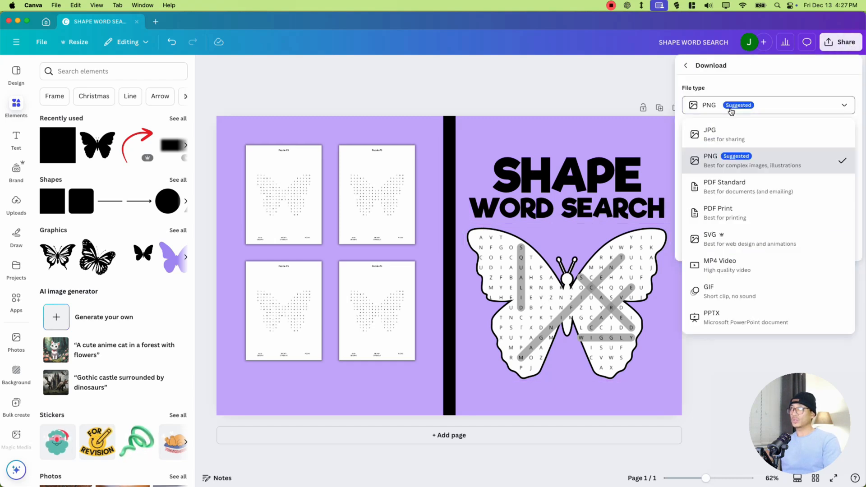
click(731, 219)
click(702, 186)
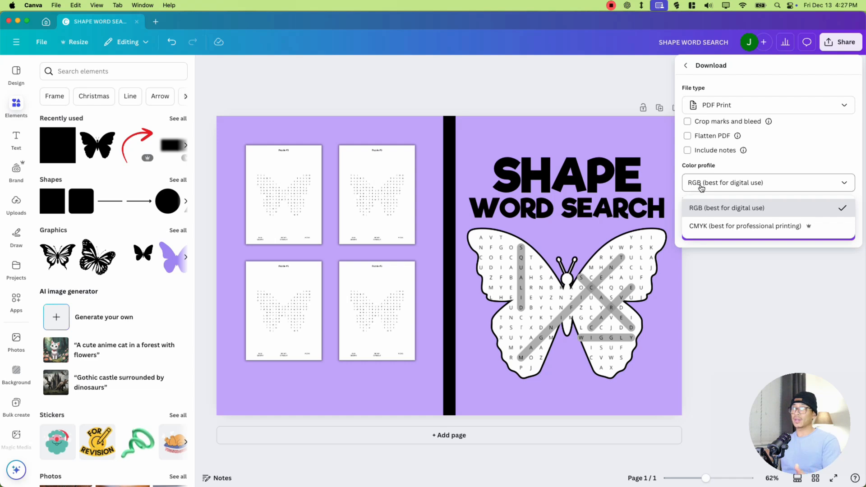
click(701, 210)
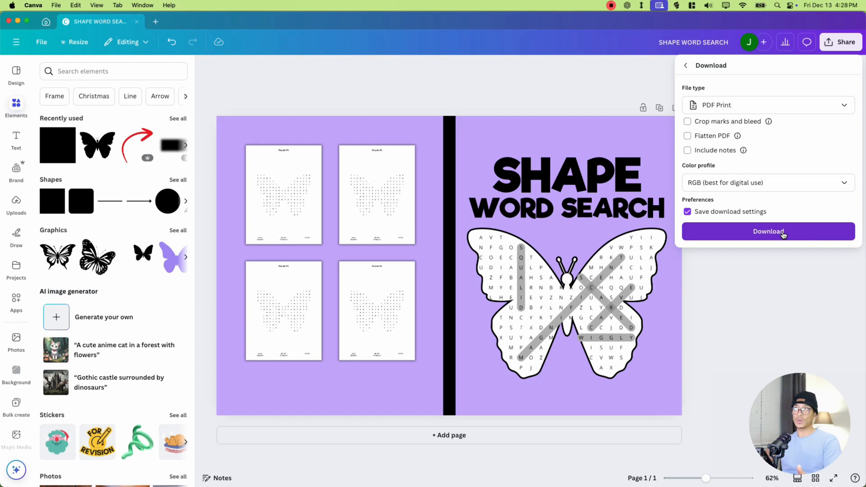